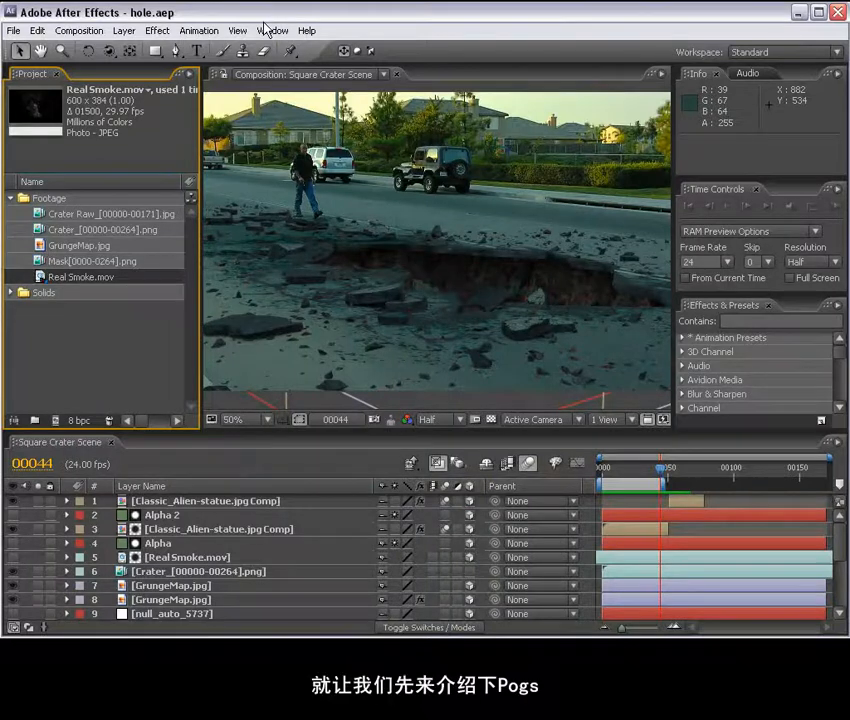
Switch to Firefox and read the Wikipedia Pogs article's introduction and its Rules section
key(alt+Tab)
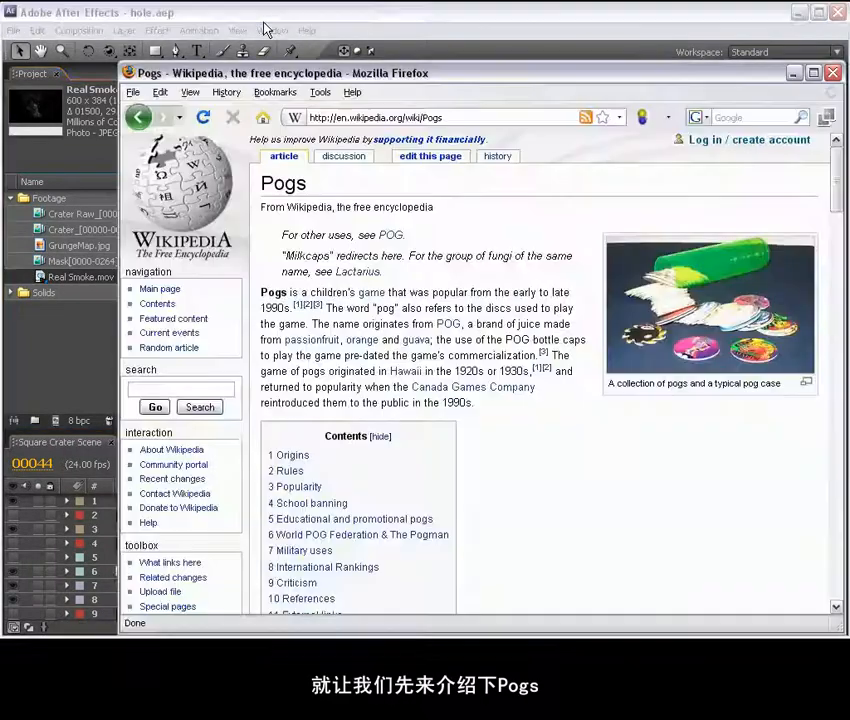
click(561, 435)
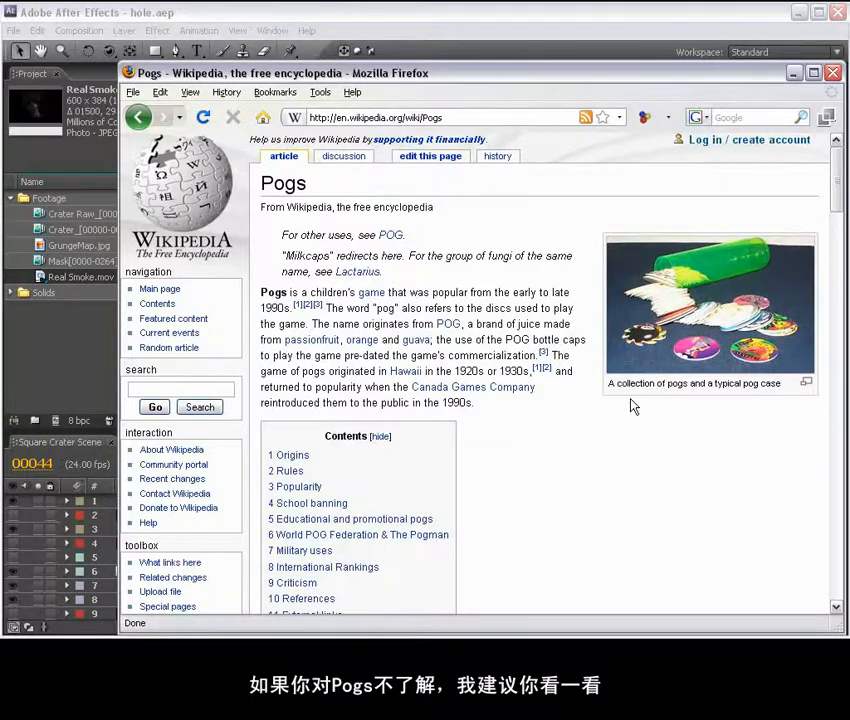
scroll(660, 220, down, 2)
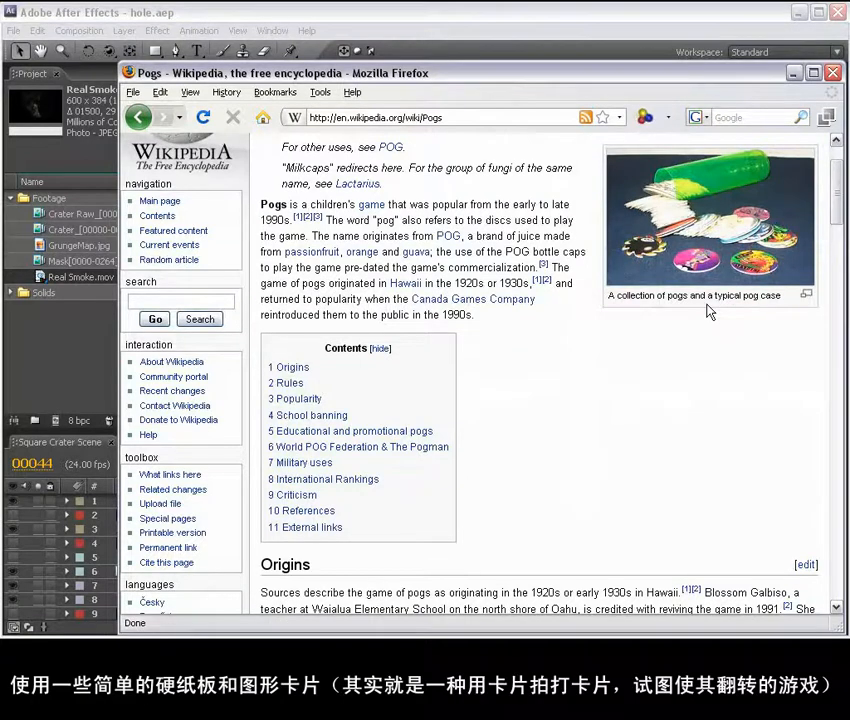
scroll(707, 312, down, 8)
drag(296, 341, 421, 510)
click(421, 527)
drag(320, 380, 392, 438)
click(392, 432)
drag(479, 395, 457, 373)
click(518, 378)
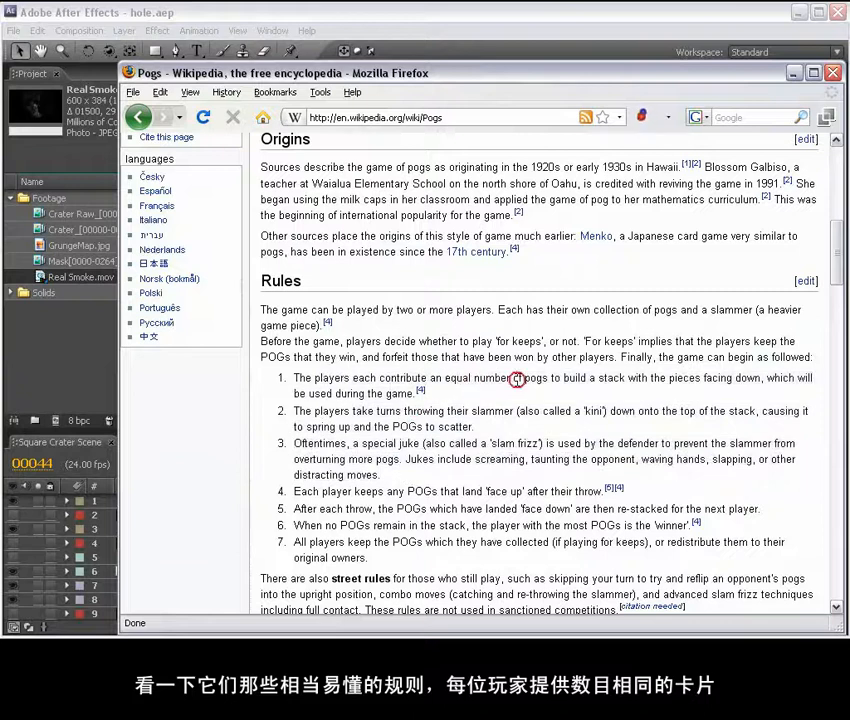
drag(295, 443, 463, 488)
click(463, 488)
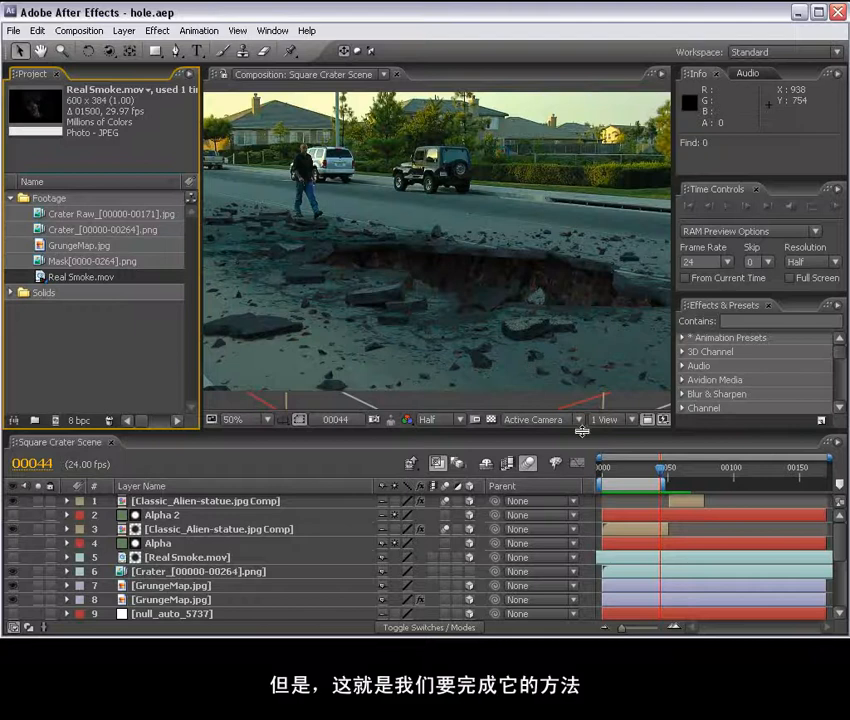
Switch the time to frame 13 and play a RAM preview of the Square Crater Scene composition
click(619, 470)
key(KP_0)
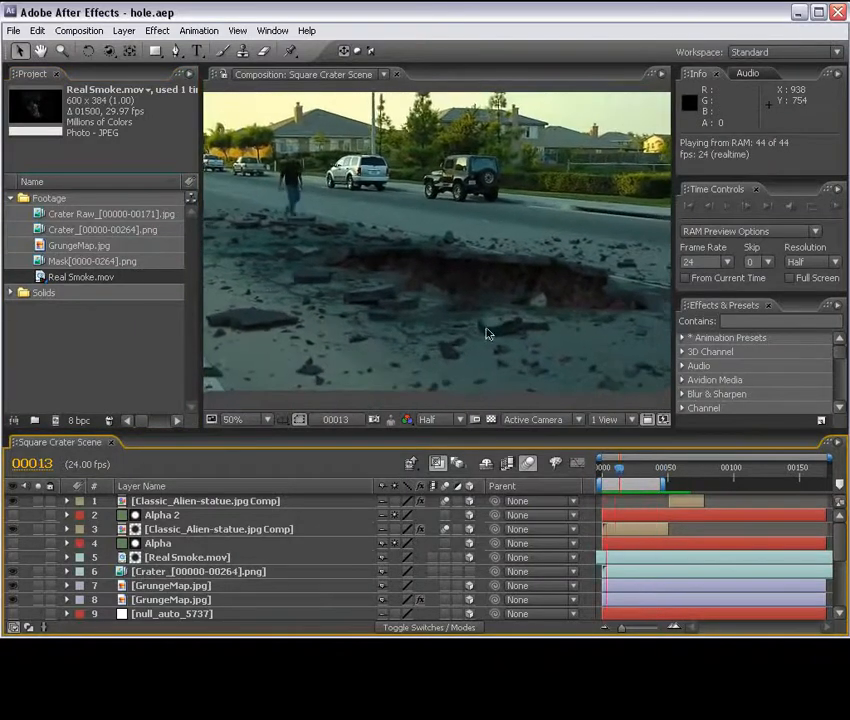
key(space)
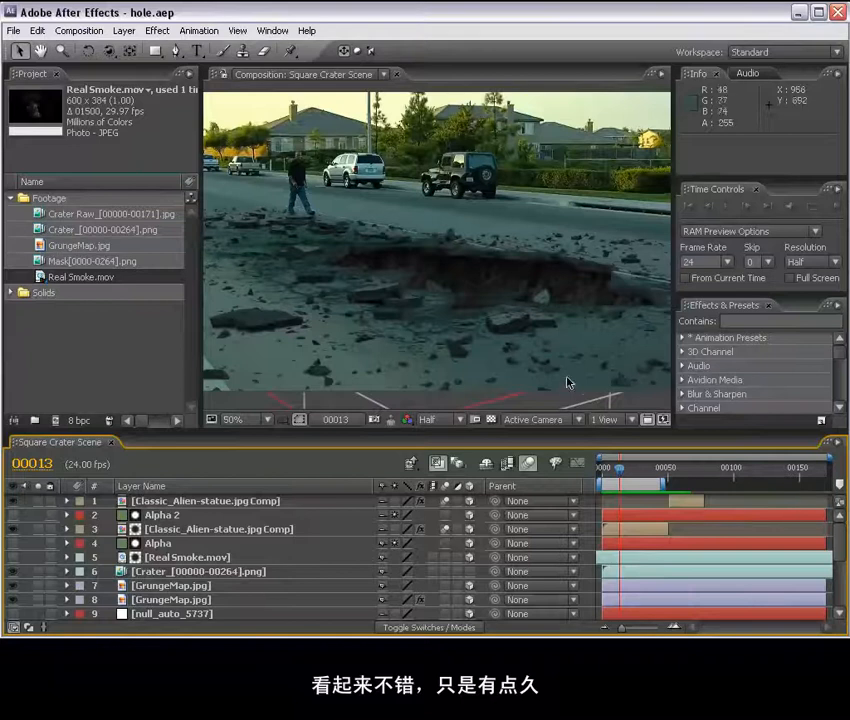
Examine the background around the parked cars in the maximized composition view at 100% magnification
scroll(507, 218, up, 1)
key(space)
drag(538, 238, 459, 278)
key(grave)
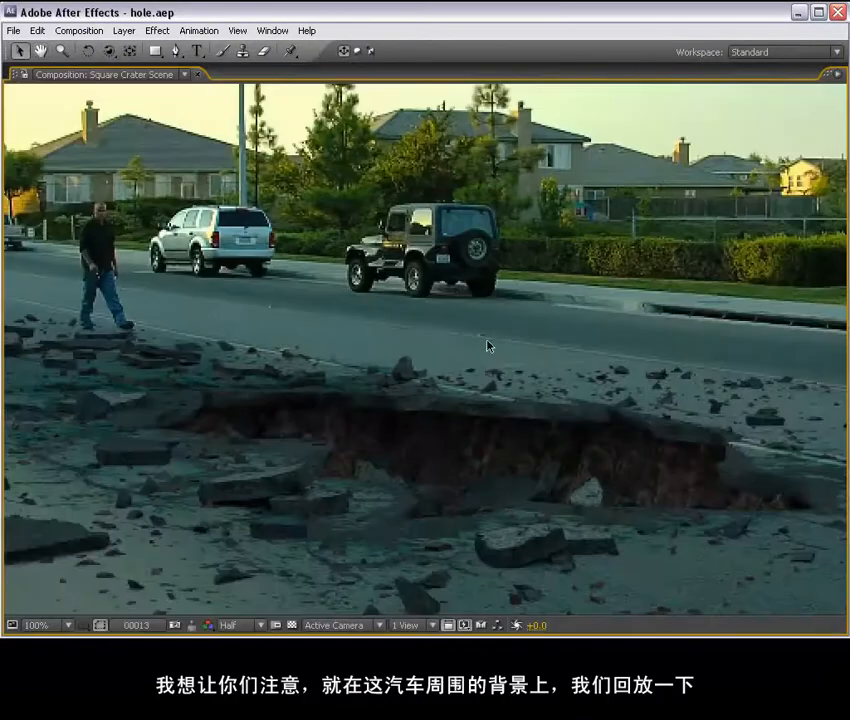
key(space)
drag(432, 432, 432, 398)
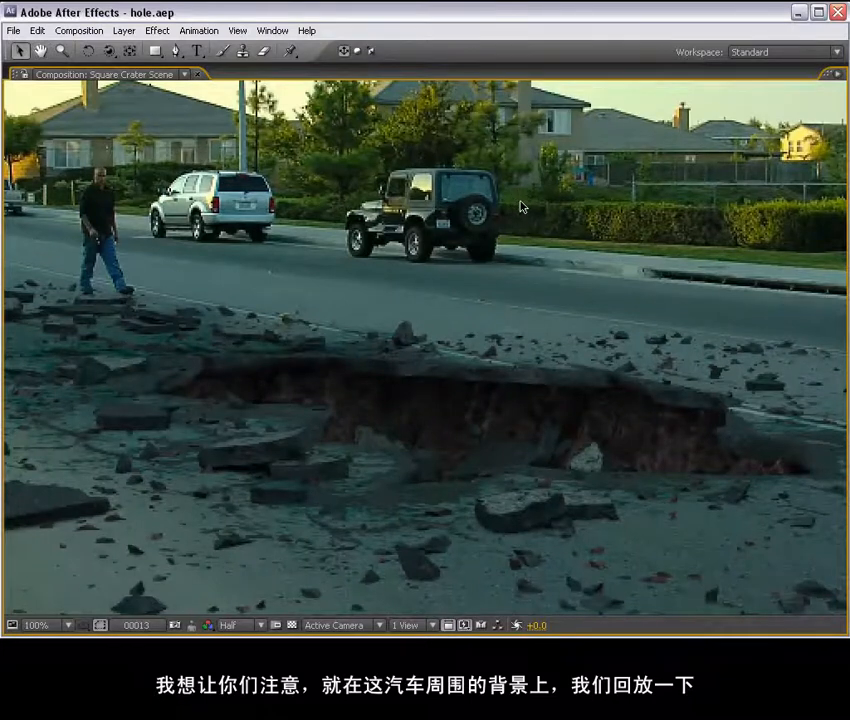
key(grave)
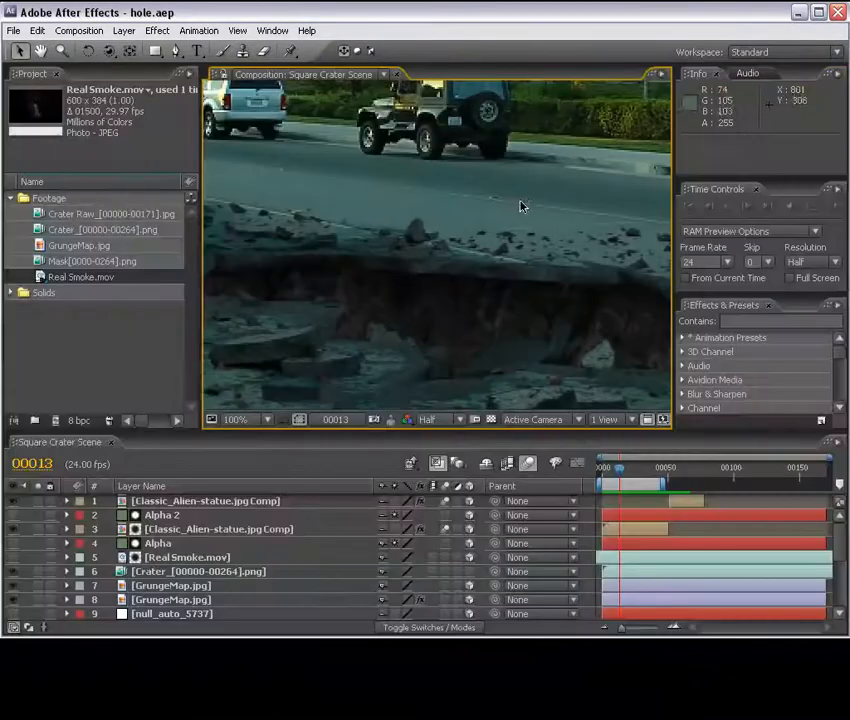
Extend the end of the work area to frame 61 and RAM preview the longer range
drag(662, 484, 686, 484)
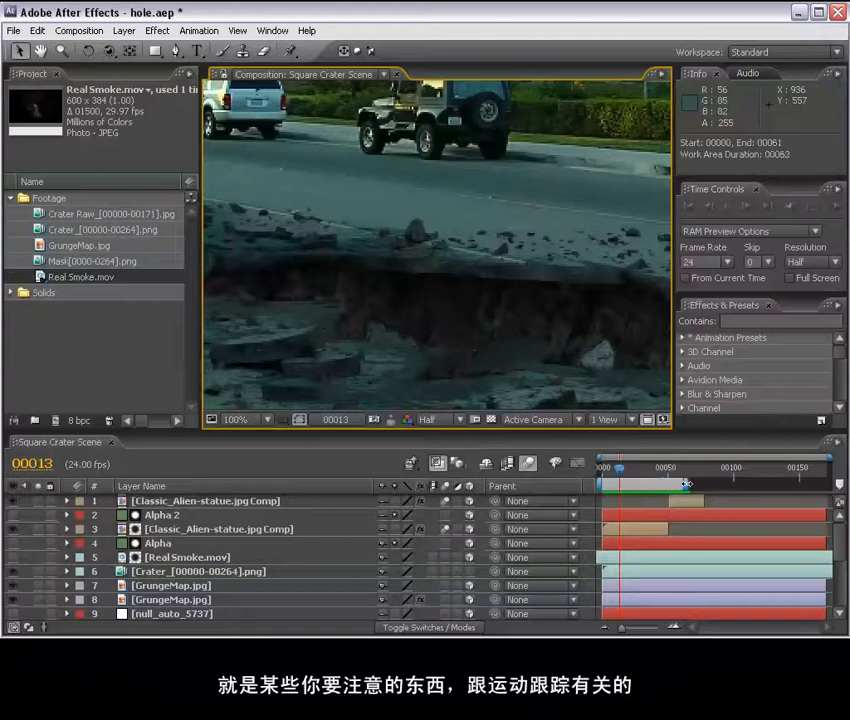
key(grave)
key(KP_0)
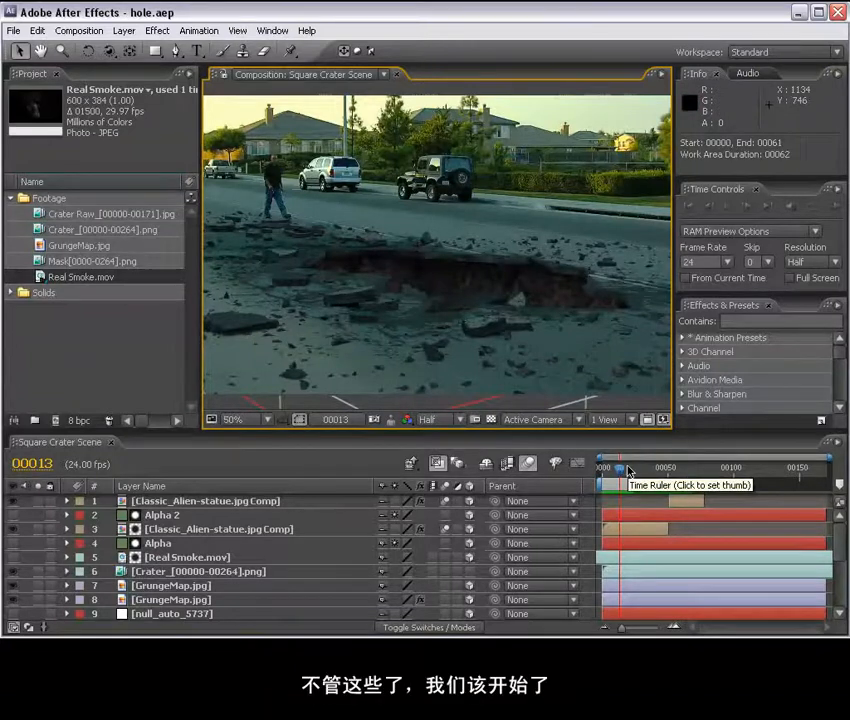
click(118, 364)
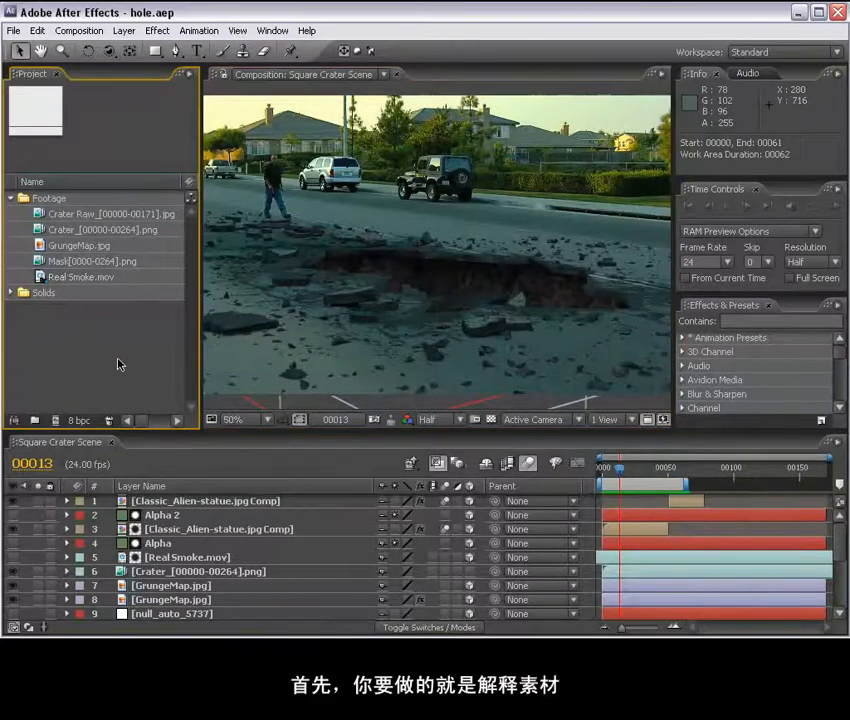
click(57, 215)
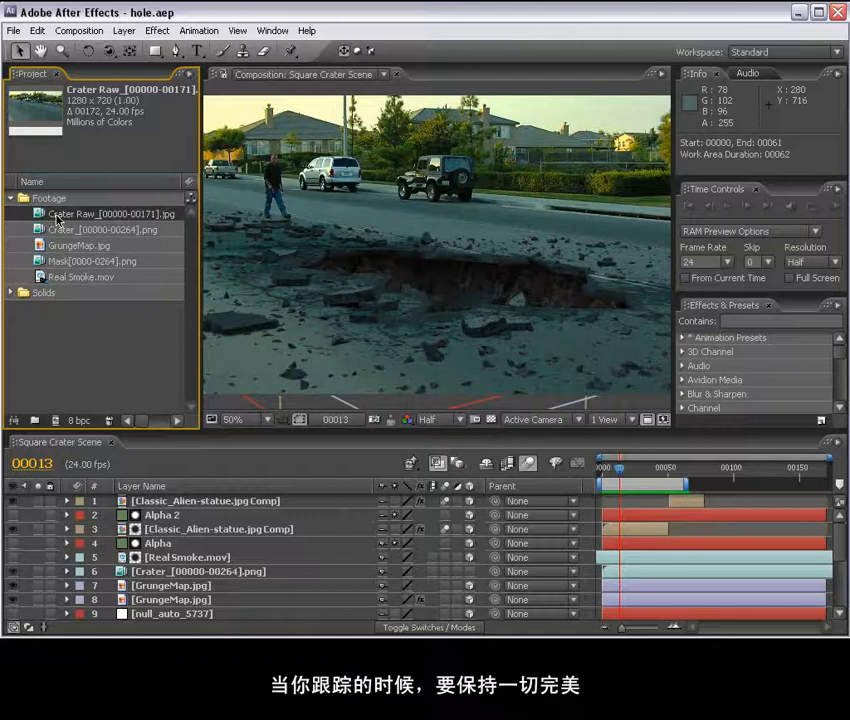
right_click(57, 217)
click(142, 253)
click(270, 252)
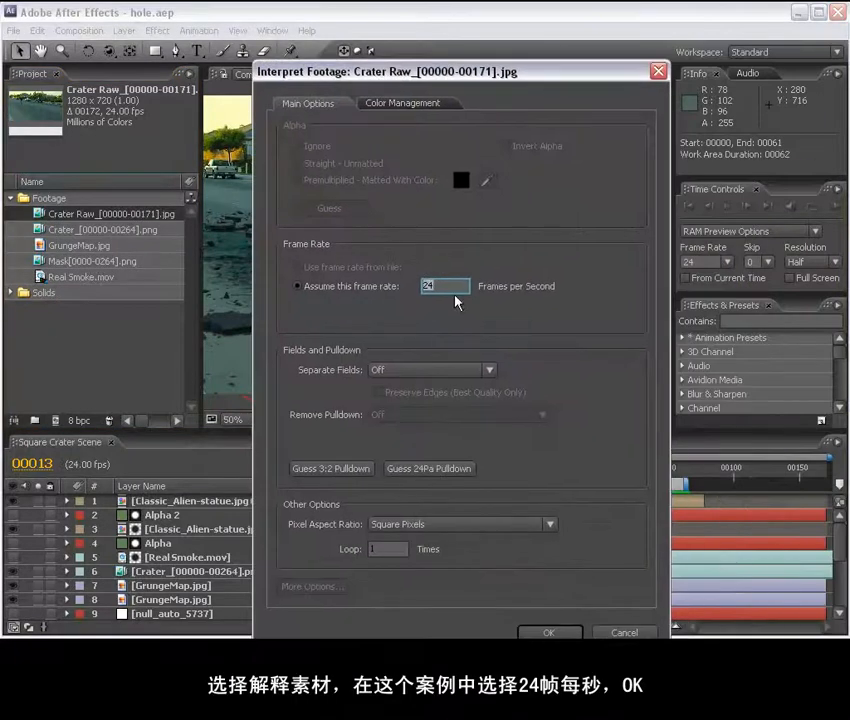
drag(467, 73, 445, 20)
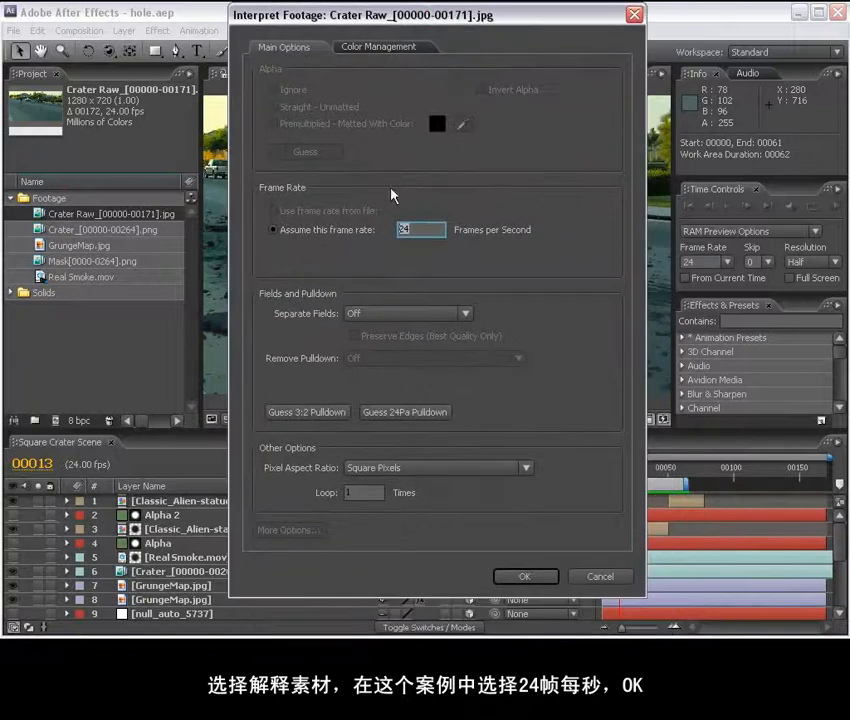
click(527, 575)
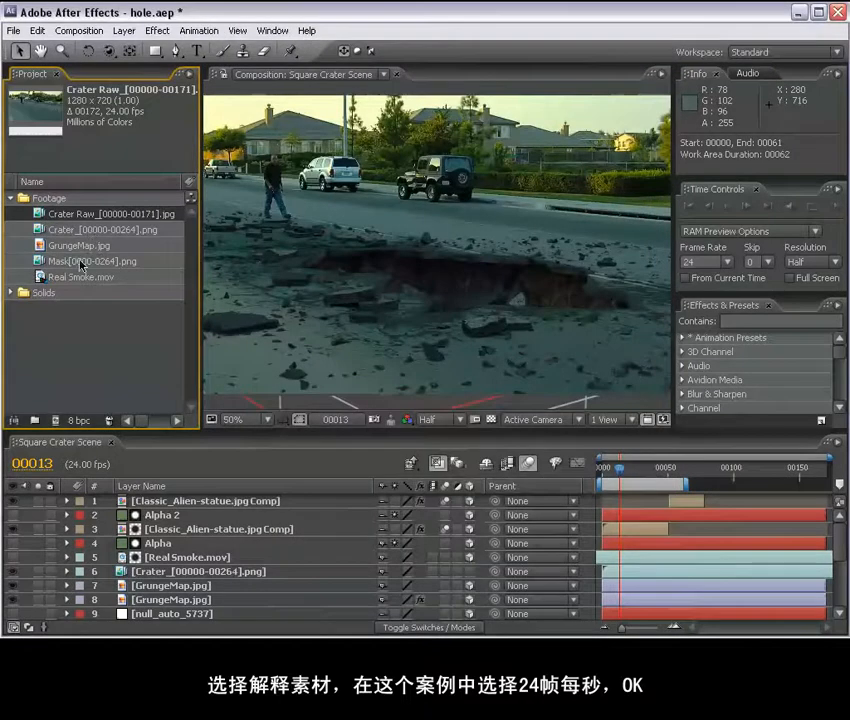
click(86, 260)
click(72, 231)
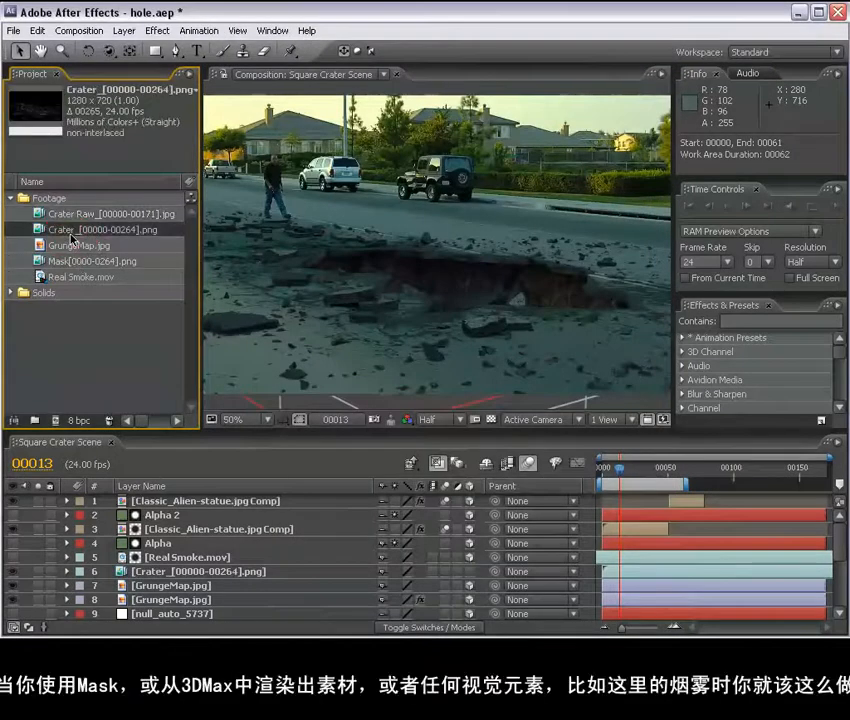
right_click(72, 237)
mouse_move(125, 273)
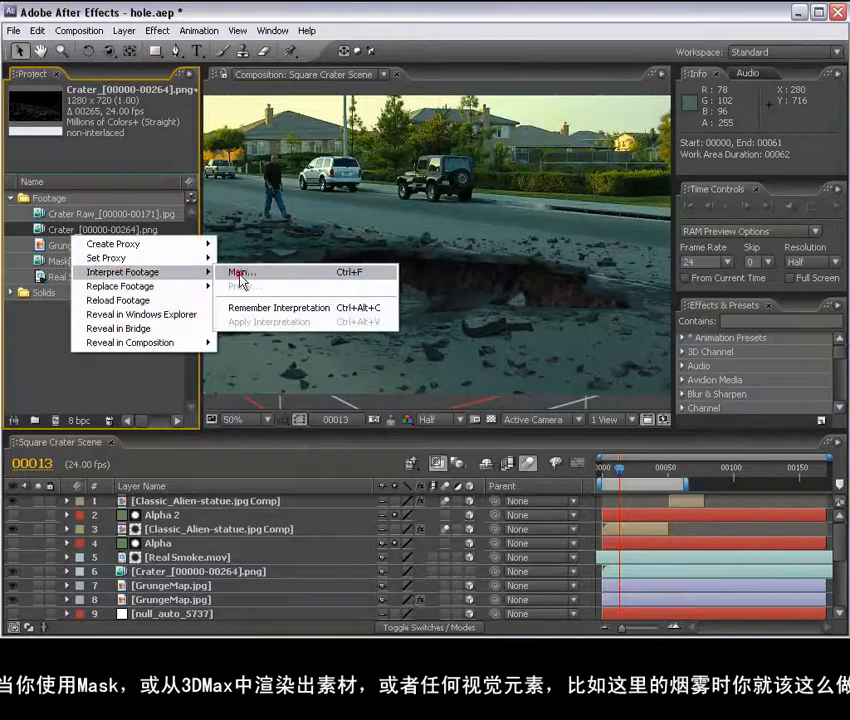
click(240, 325)
click(524, 576)
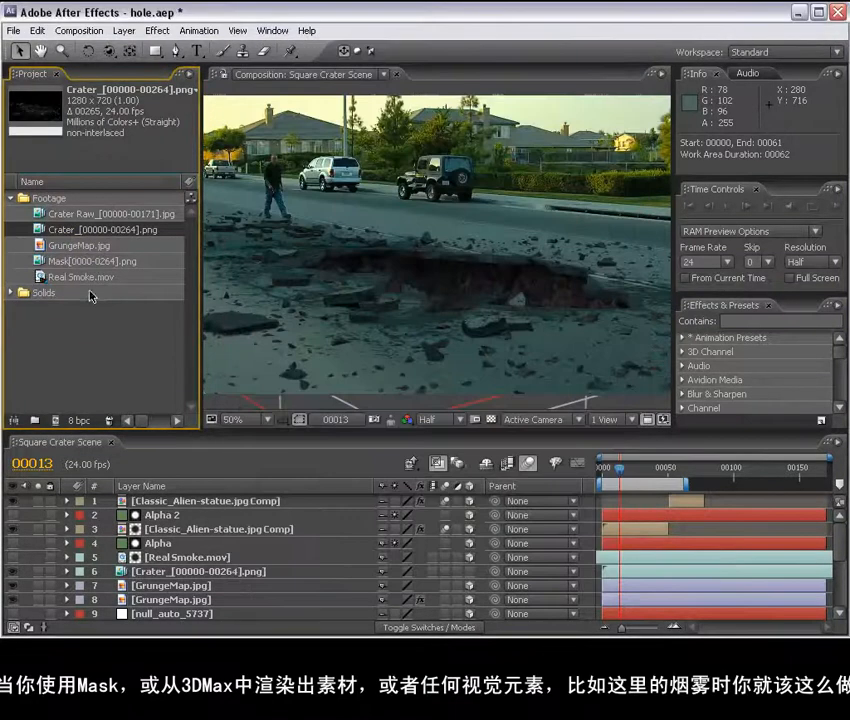
Interpret Real Smoke.mov so that it conforms to a frame rate of 24 frames per second
click(82, 278)
right_click(86, 279)
mouse_move(140, 316)
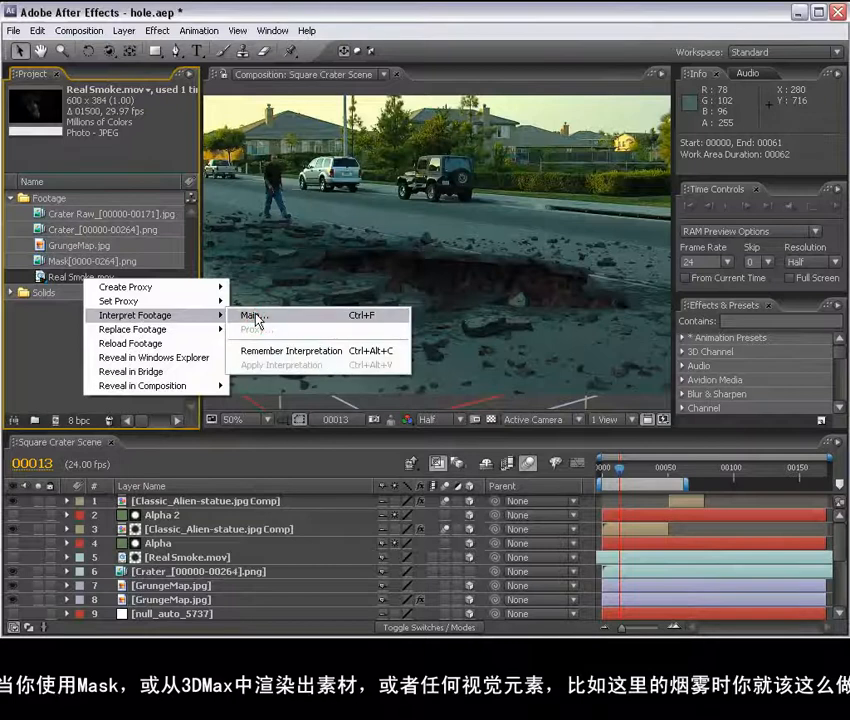
click(250, 315)
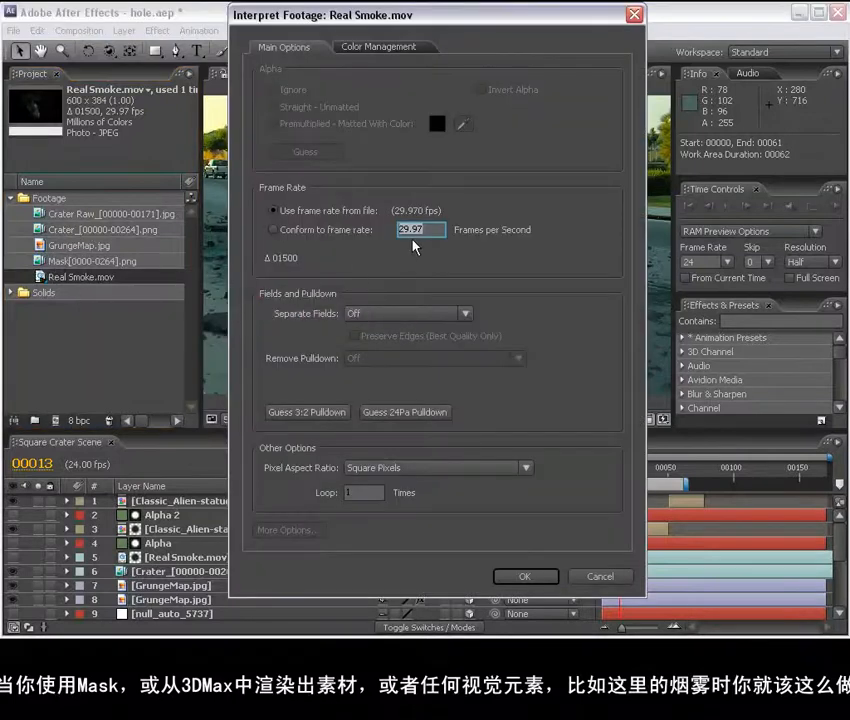
text(24)
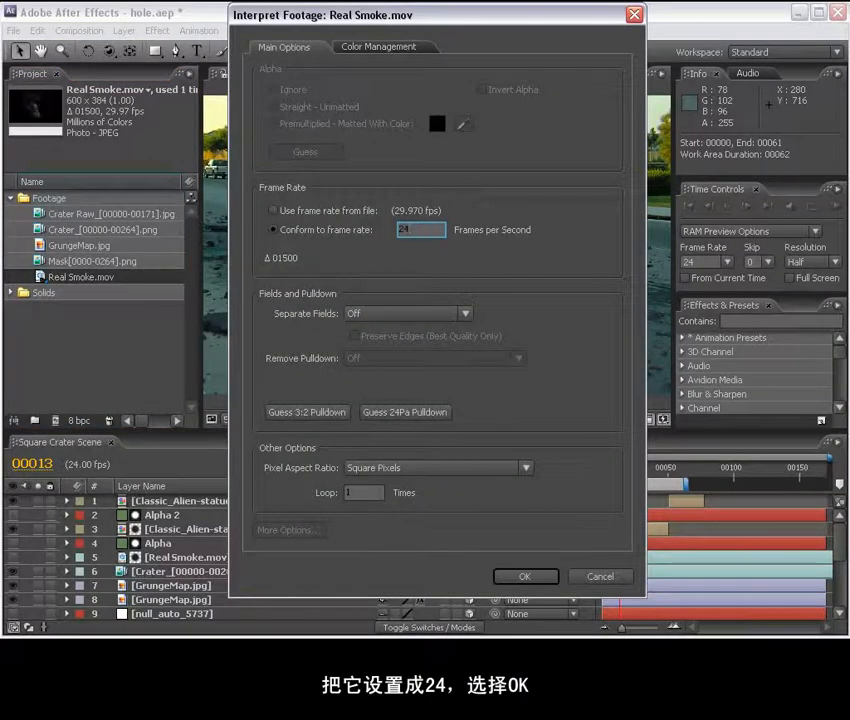
click(525, 577)
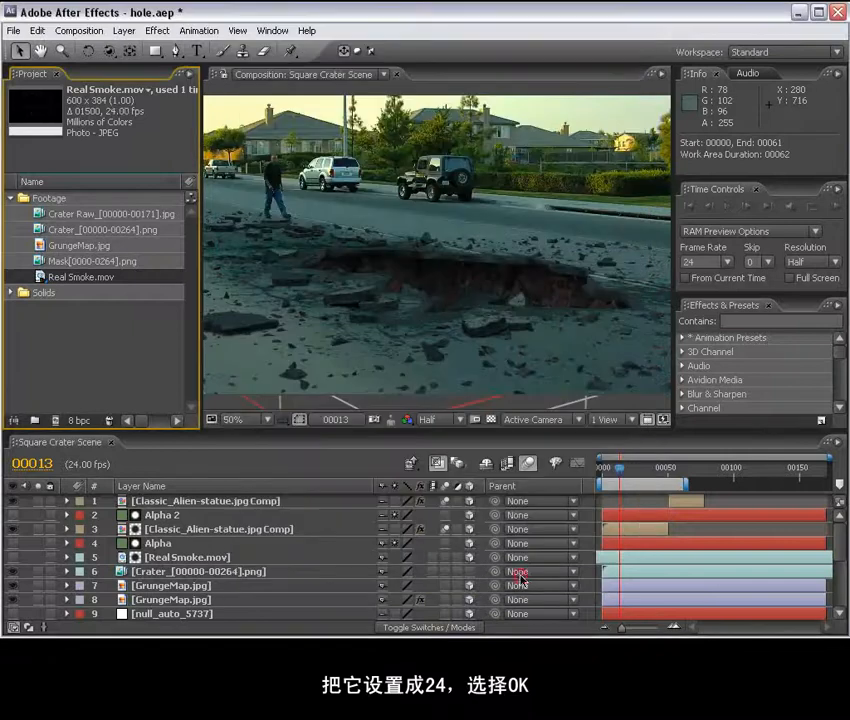
Import the tracking data file Crater Scene.ma from the Boujou folder into the project
click(131, 316)
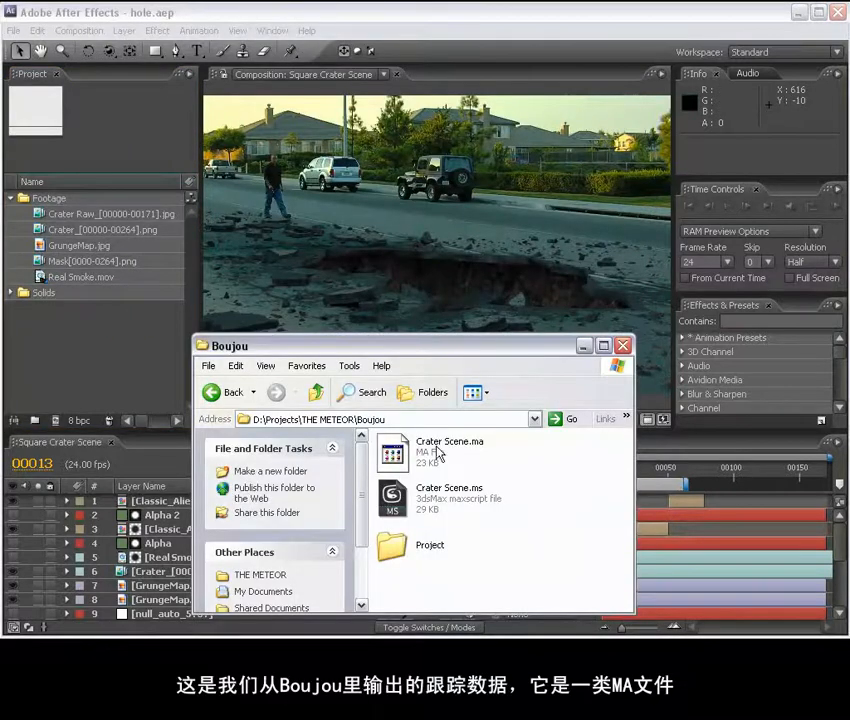
click(450, 460)
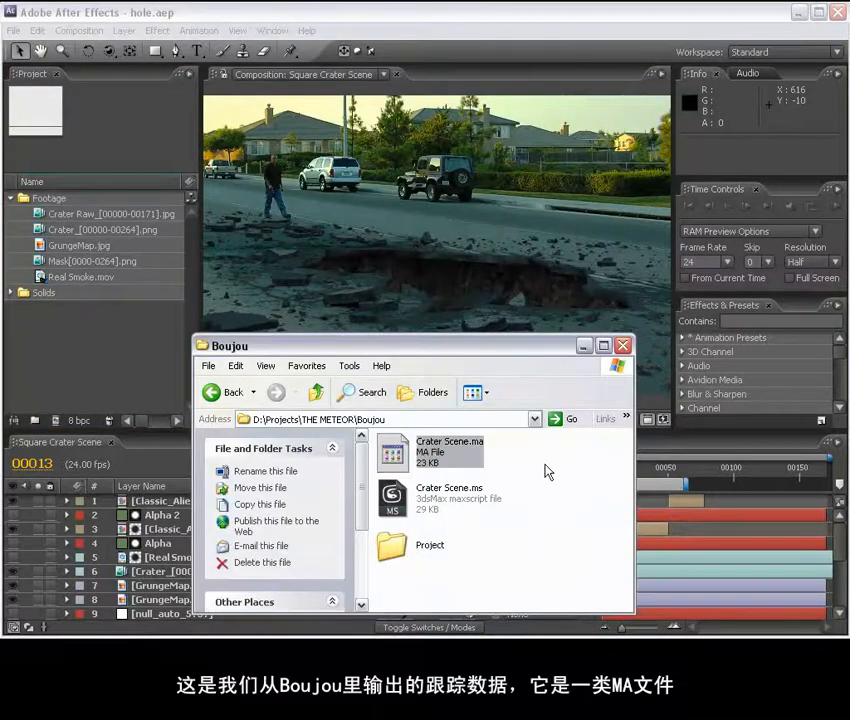
mouse_move(477, 453)
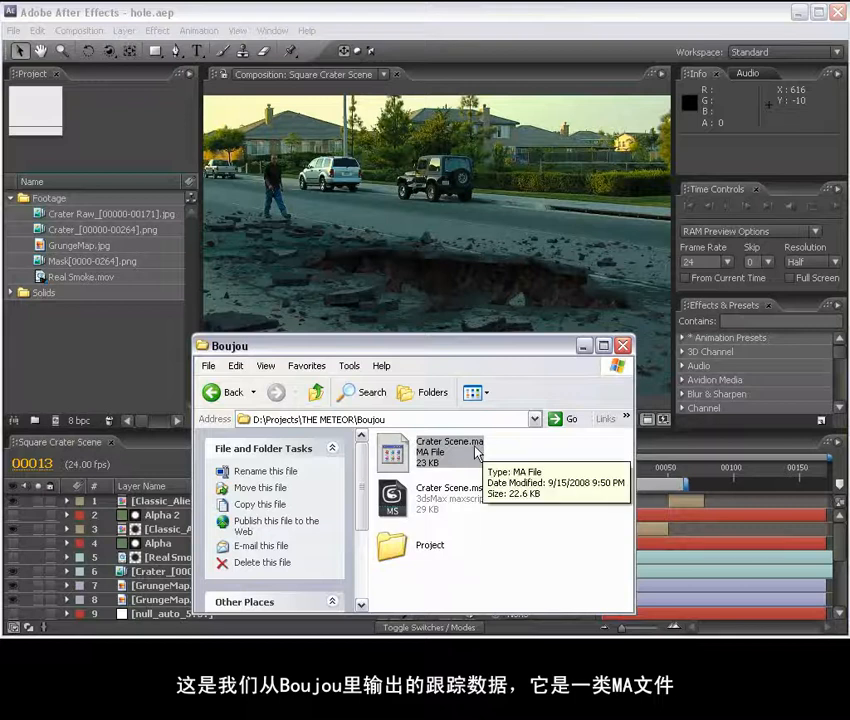
drag(477, 453, 104, 343)
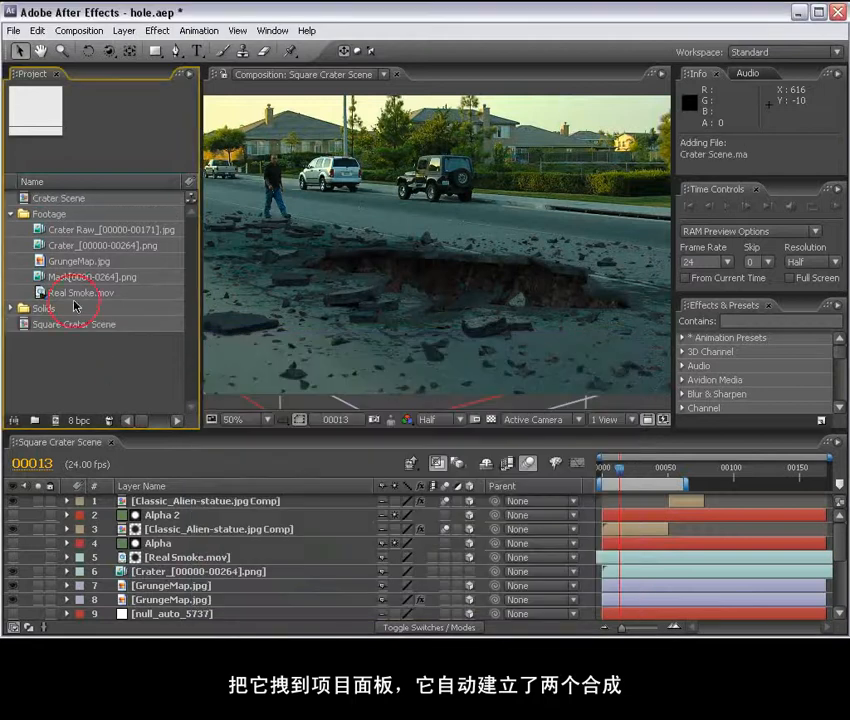
Compare the two imported compositions and delete the non-square-pixel Crater Scene composition from the project
click(62, 199)
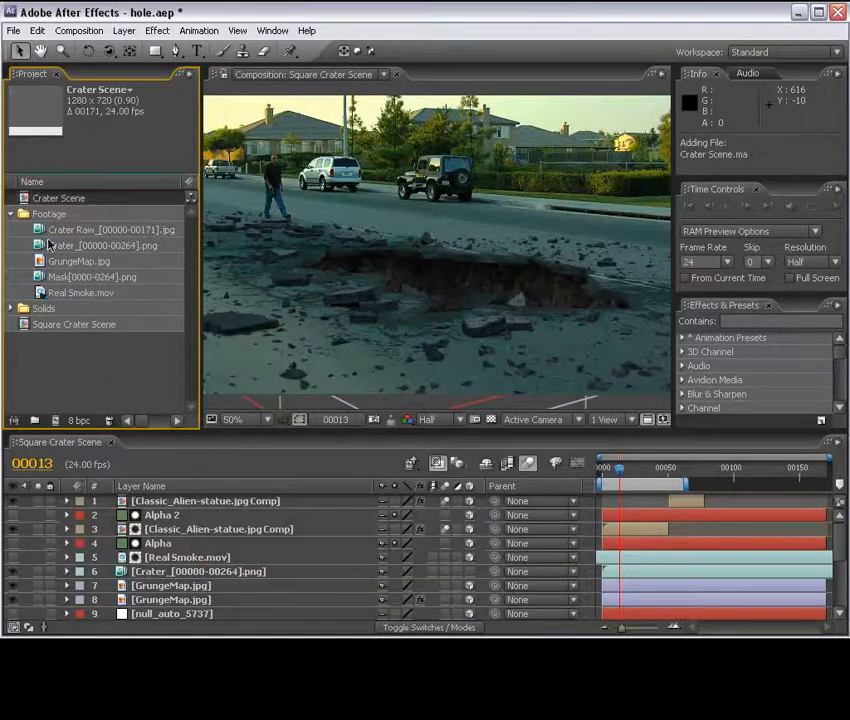
click(86, 326)
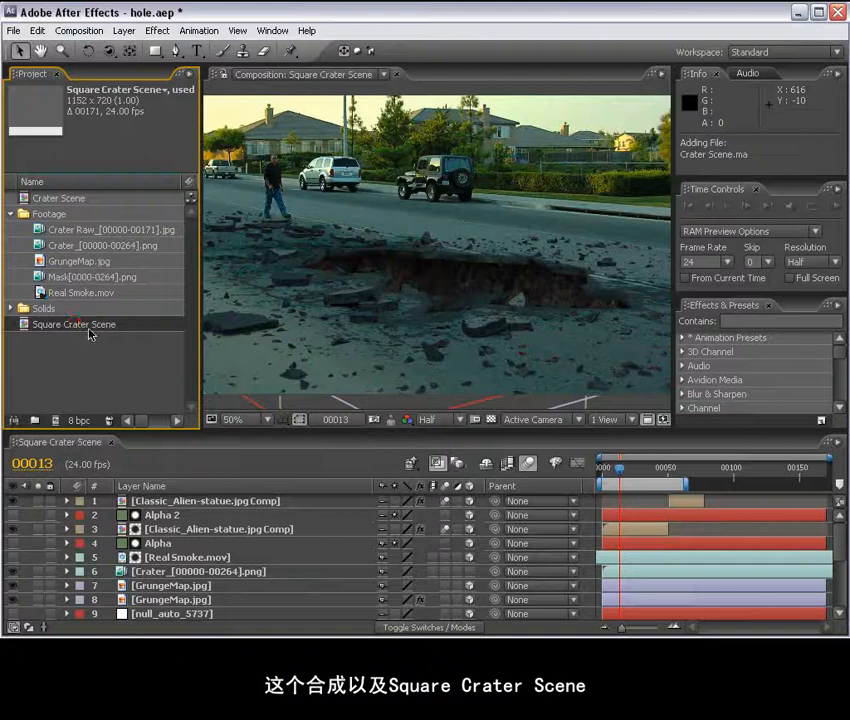
click(35, 199)
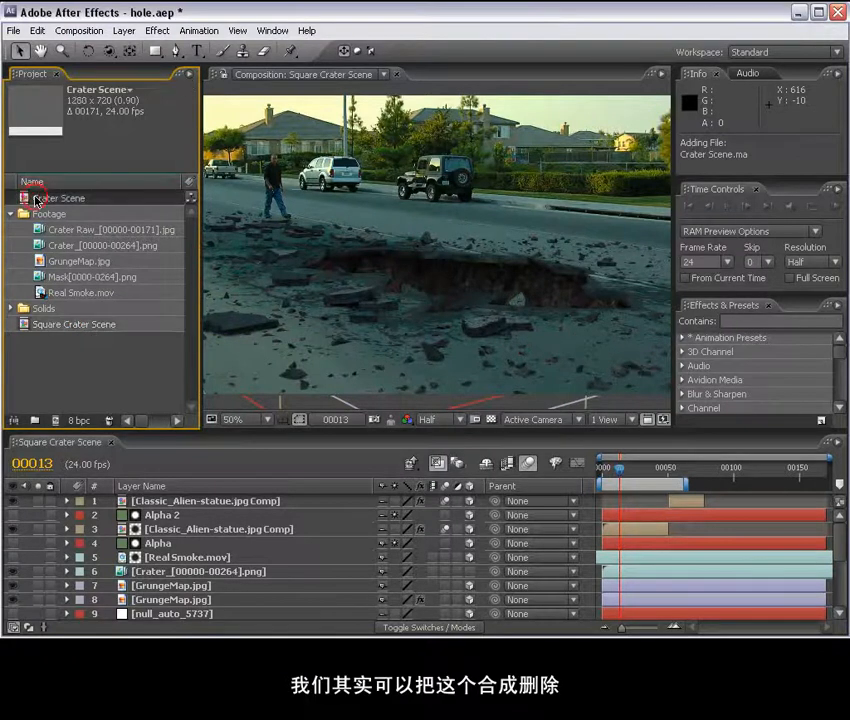
key(Delete)
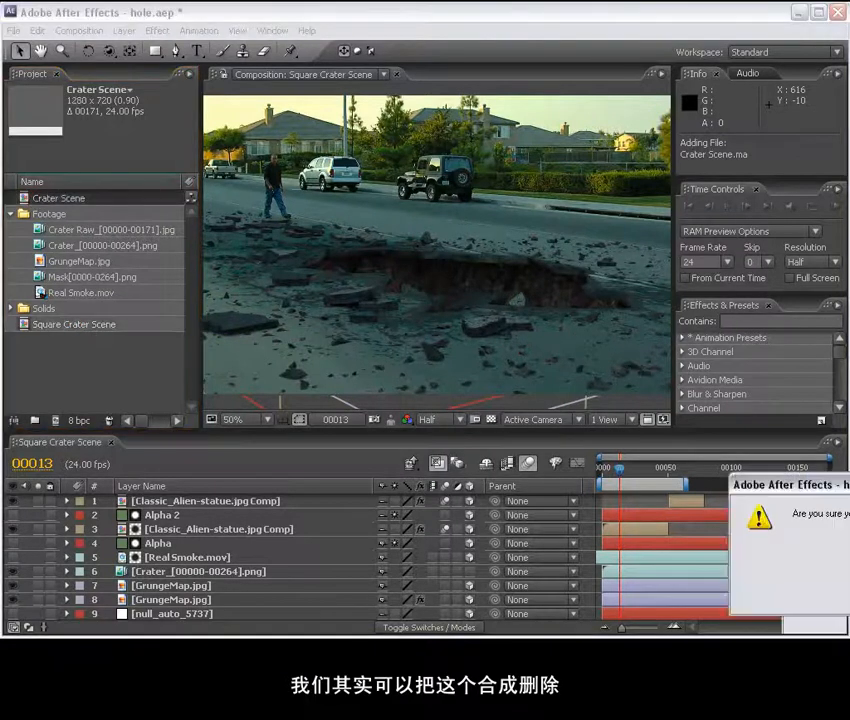
click(600, 372)
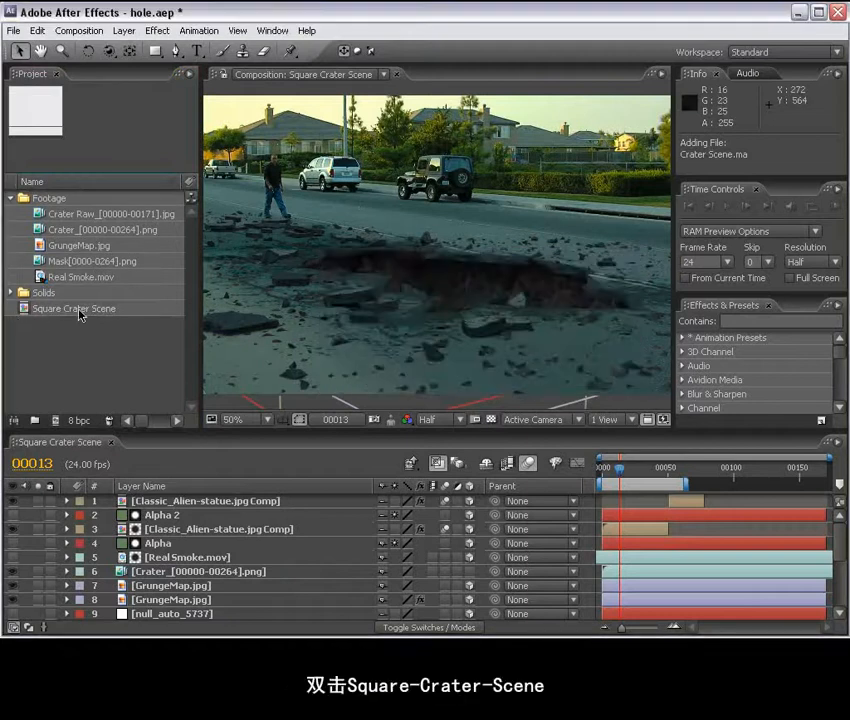
Open the imported Square Crater Scene composition and set its width to 1280 pixels
double_click(78, 310)
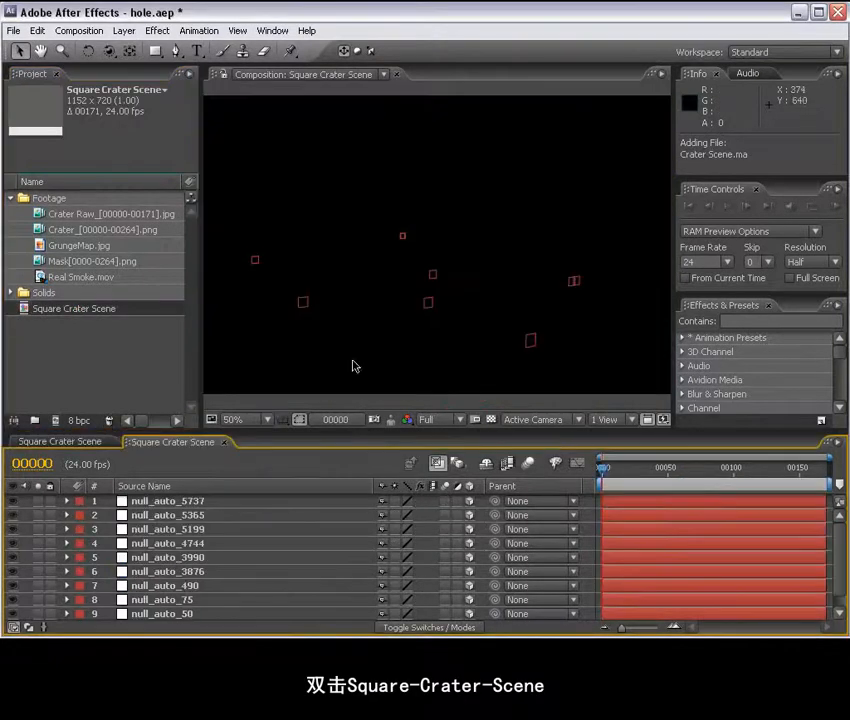
click(79, 30)
click(100, 68)
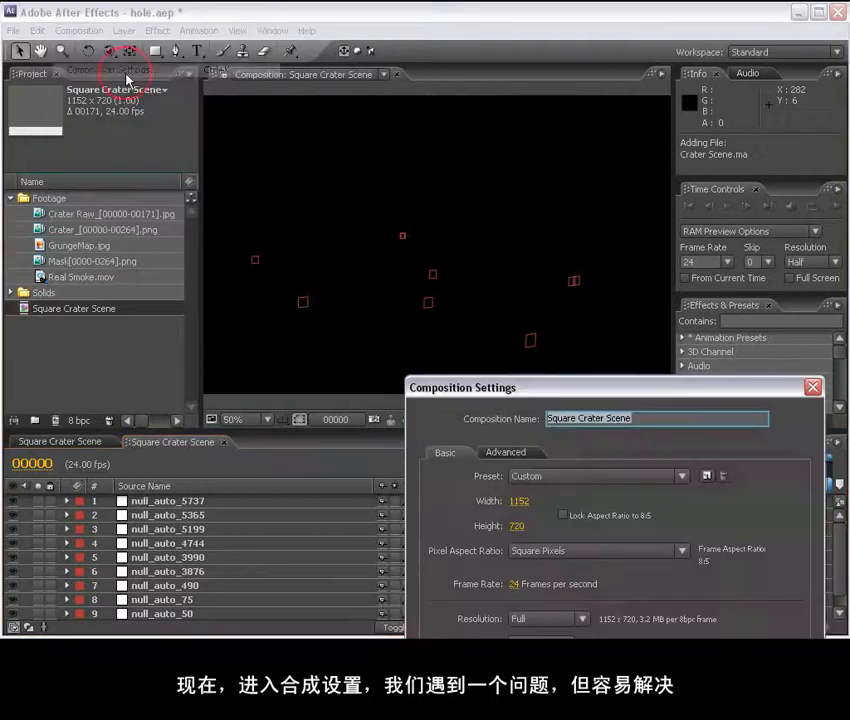
drag(531, 339, 297, 190)
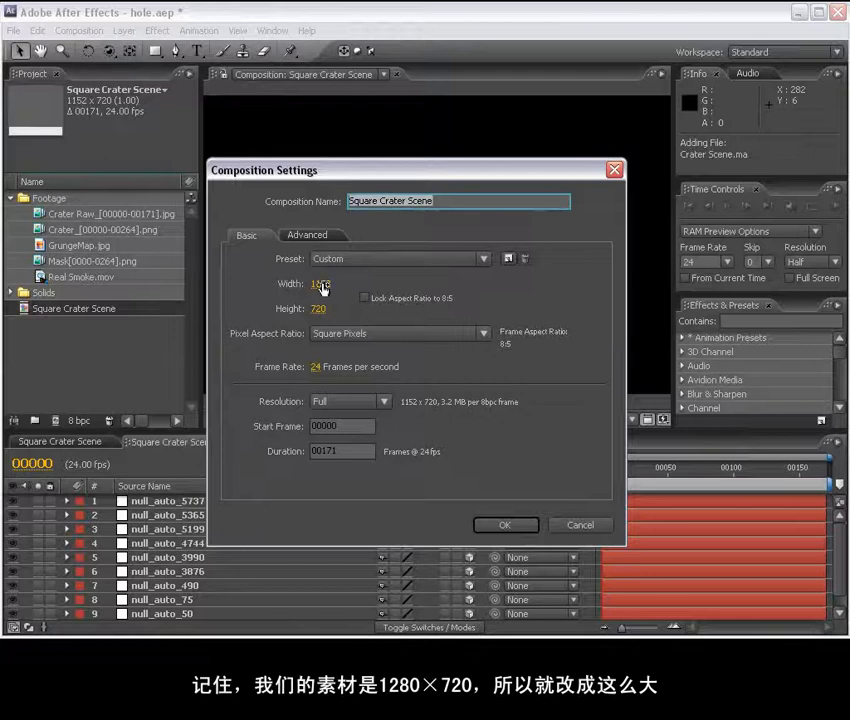
click(322, 283)
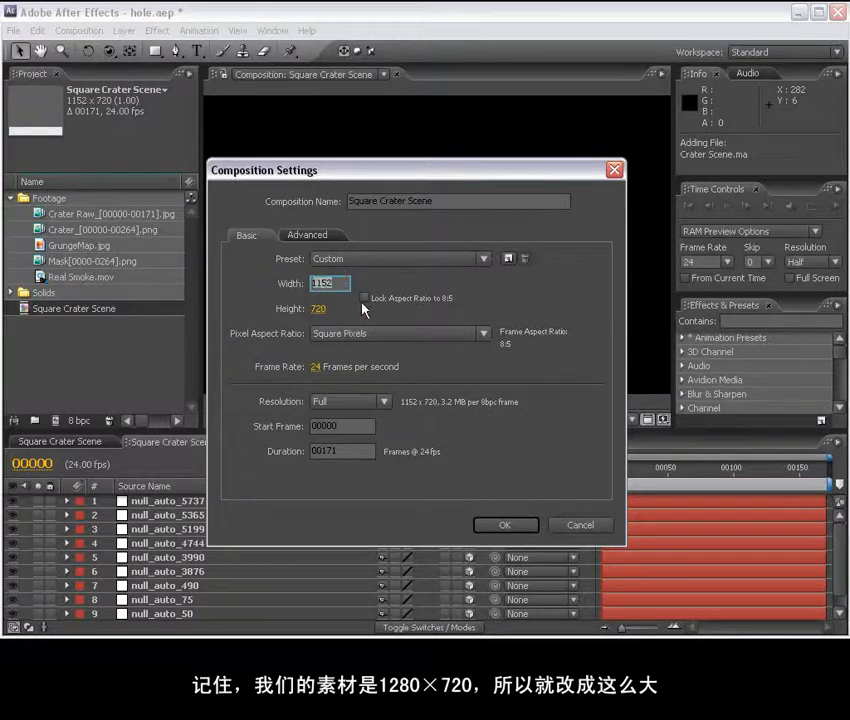
text(1280)
click(522, 529)
click(84, 214)
drag(84, 214, 145, 500)
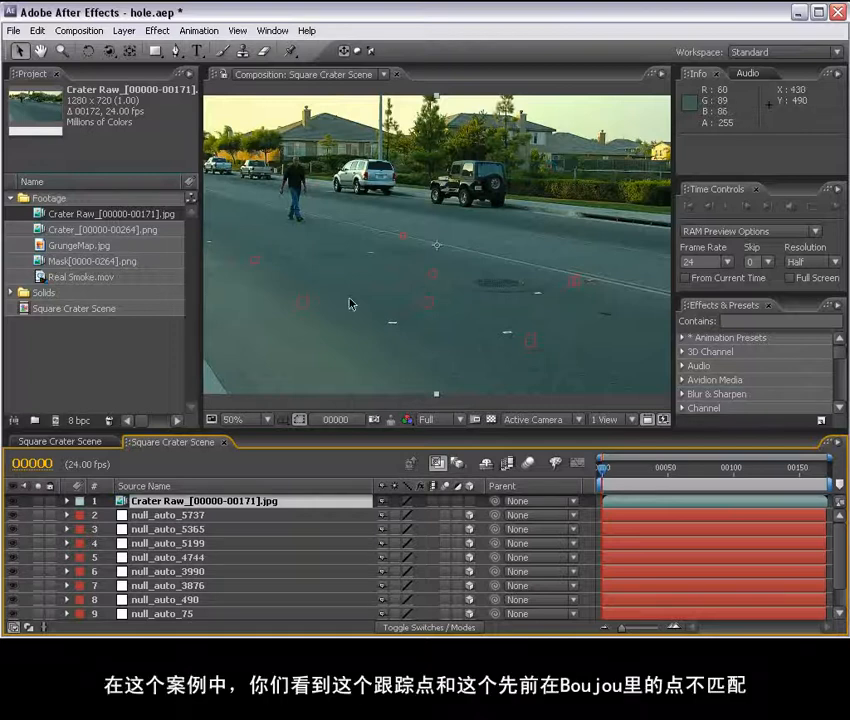
scroll(507, 320, up, 1)
drag(507, 321, 264, 273)
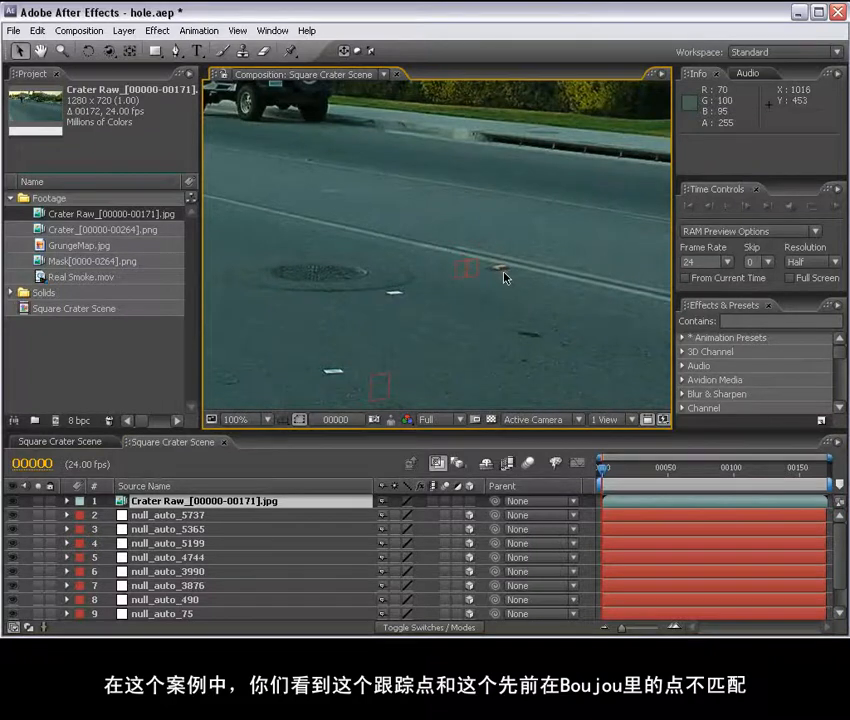
scroll(504, 276, down, 1)
drag(342, 324, 459, 316)
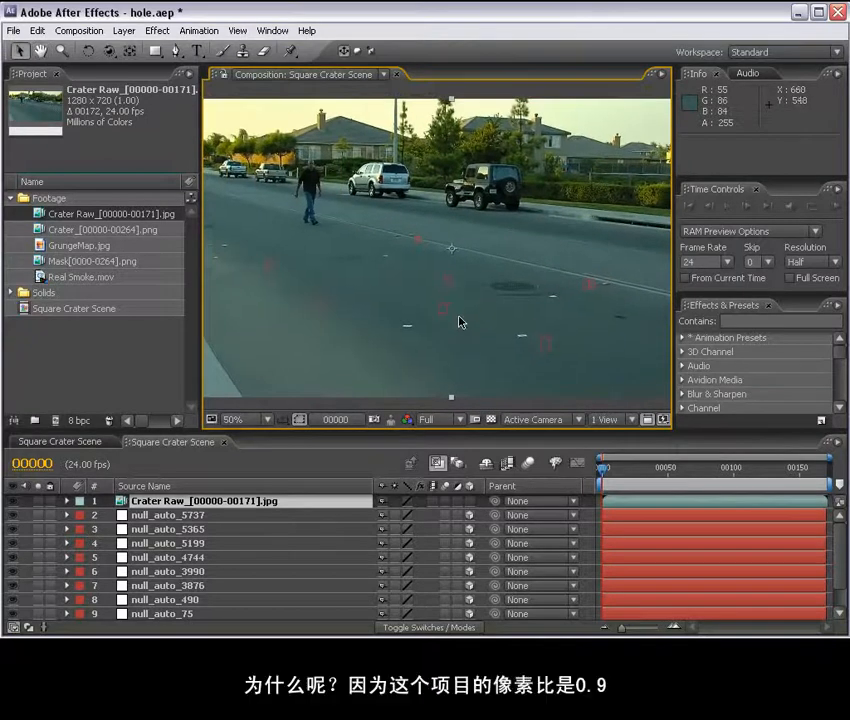
Enlarge the timeline area and reveal the Camera Options properties of the Camera_1_Shape1 layer
drag(361, 434, 105, 362)
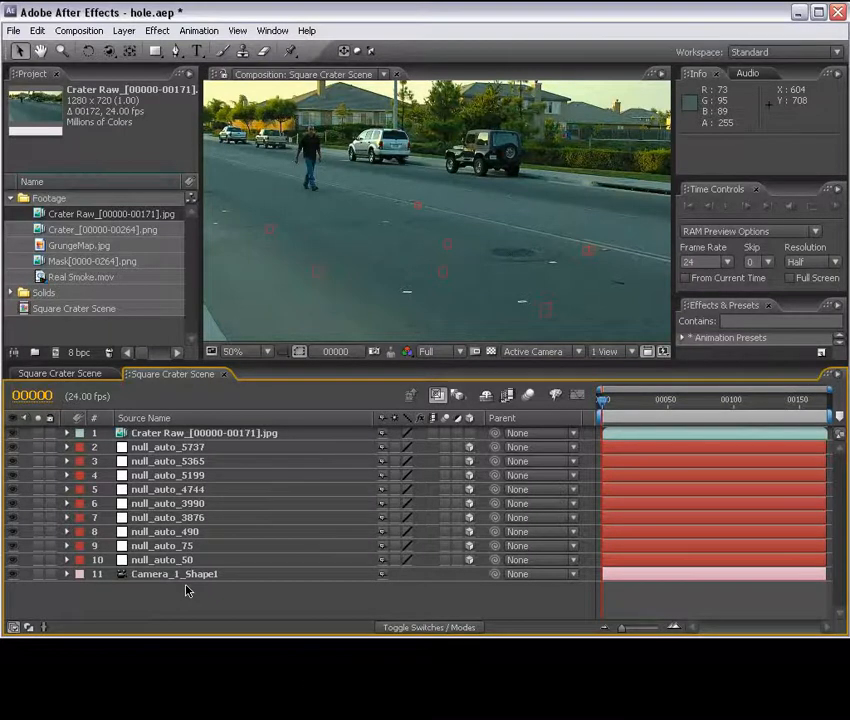
drag(262, 363, 262, 311)
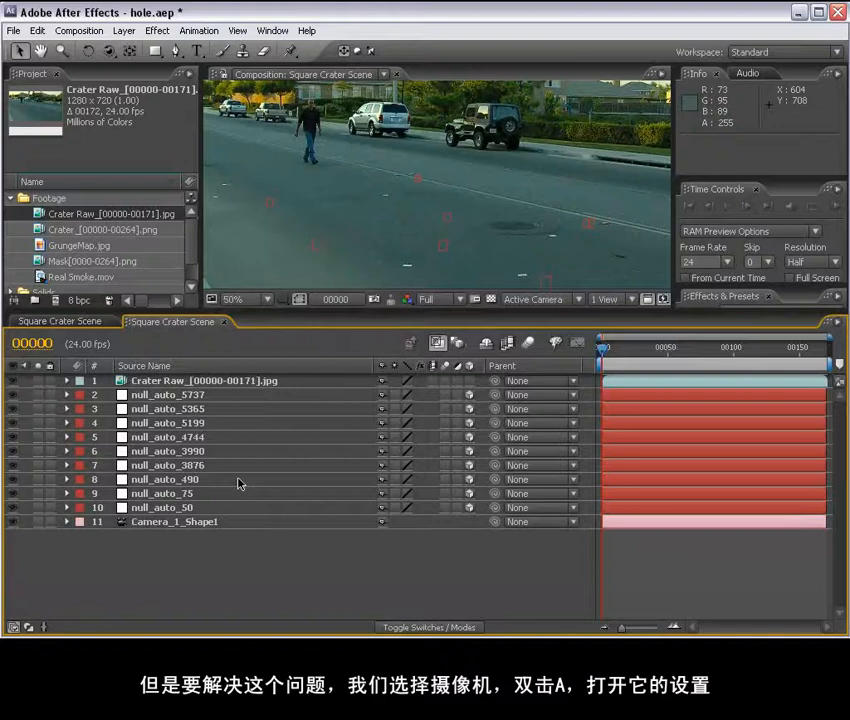
click(175, 522)
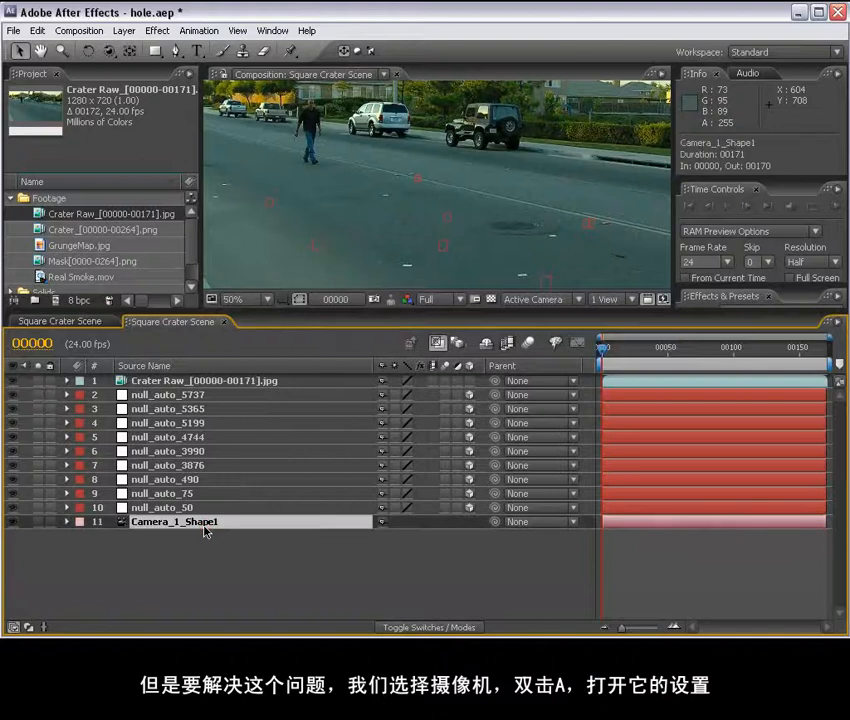
key(a)
key(a)
click(68, 522)
click(68, 522)
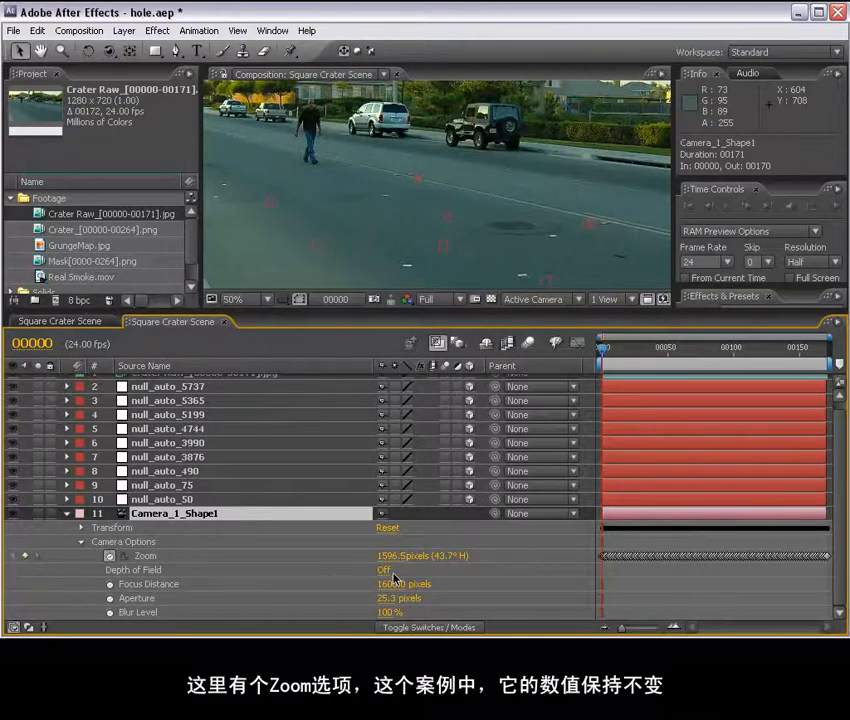
Add the expression cameraOption.zoom*1.111 to the Zoom property of Camera_1_Shape1 to correct the pixel aspect ratio
mouse_move(605, 350)
mouse_down()
mouse_move(789, 360)
mouse_move(598, 355)
mouse_up()
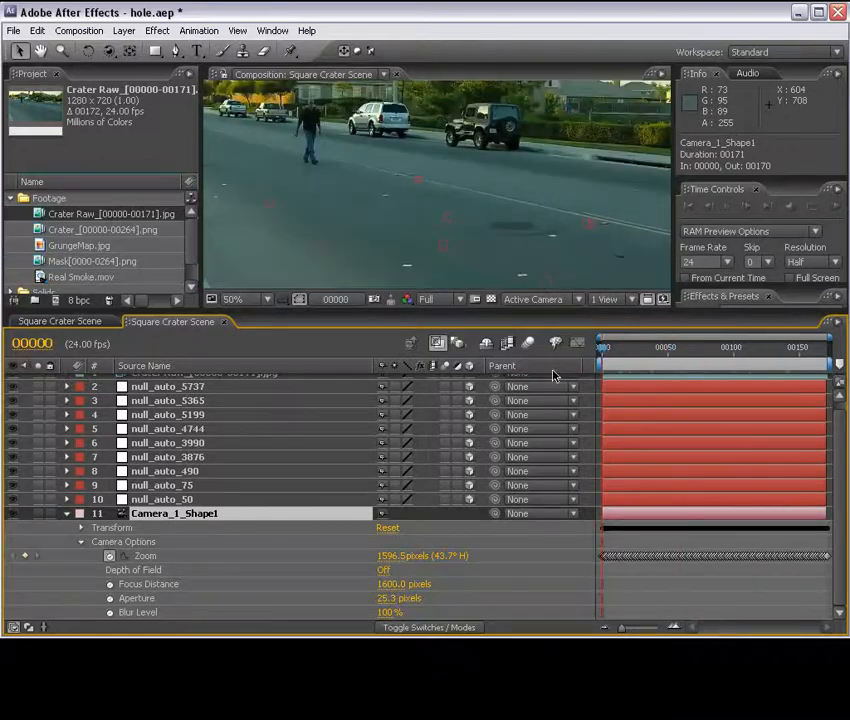
alt+click(109, 557)
drag(700, 569, 598, 569)
click(807, 530)
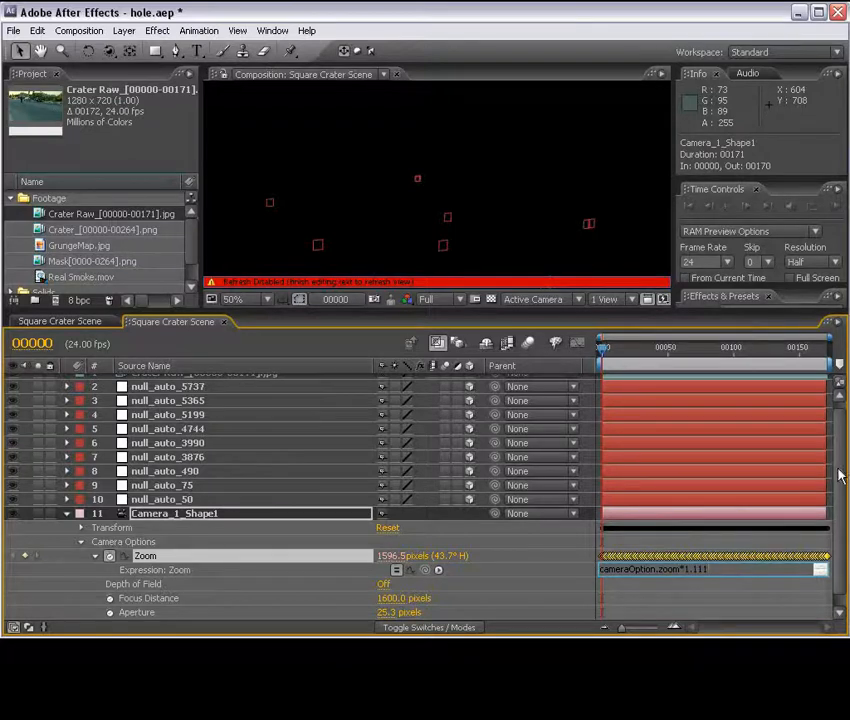
click(715, 588)
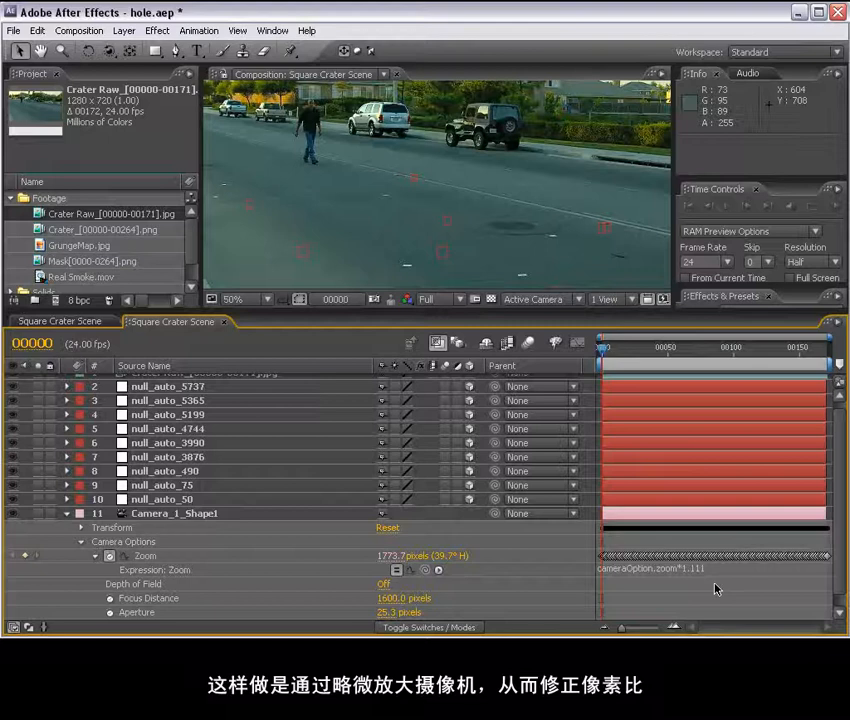
Examine how the tracking nulls line up with the road marks, and collapse the camera layer's properties
key(space)
scroll(586, 235, up, 1)
drag(586, 235, 501, 209)
scroll(491, 206, down, 1)
key(space)
drag(357, 217, 529, 220)
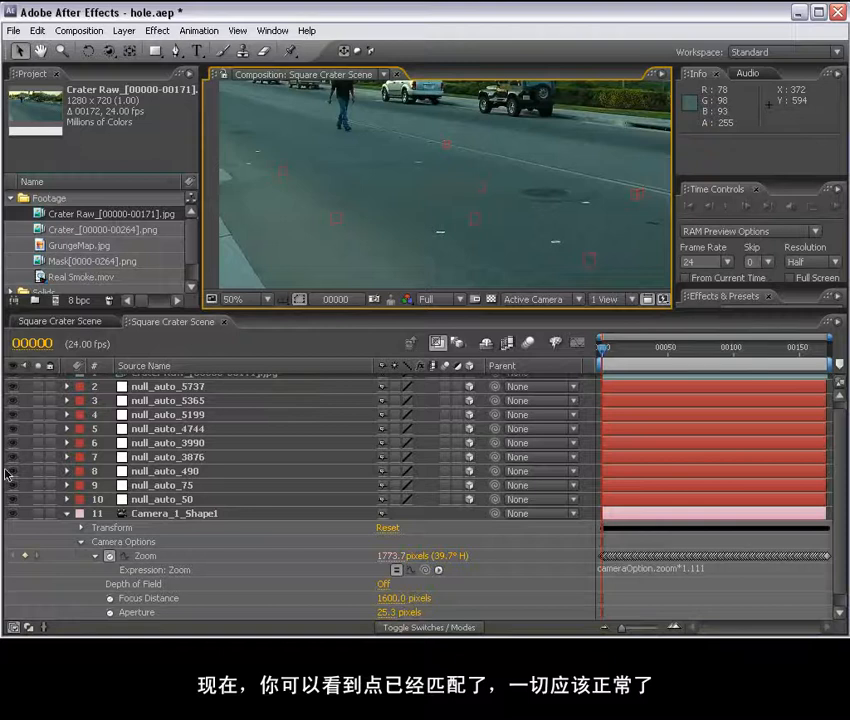
click(68, 517)
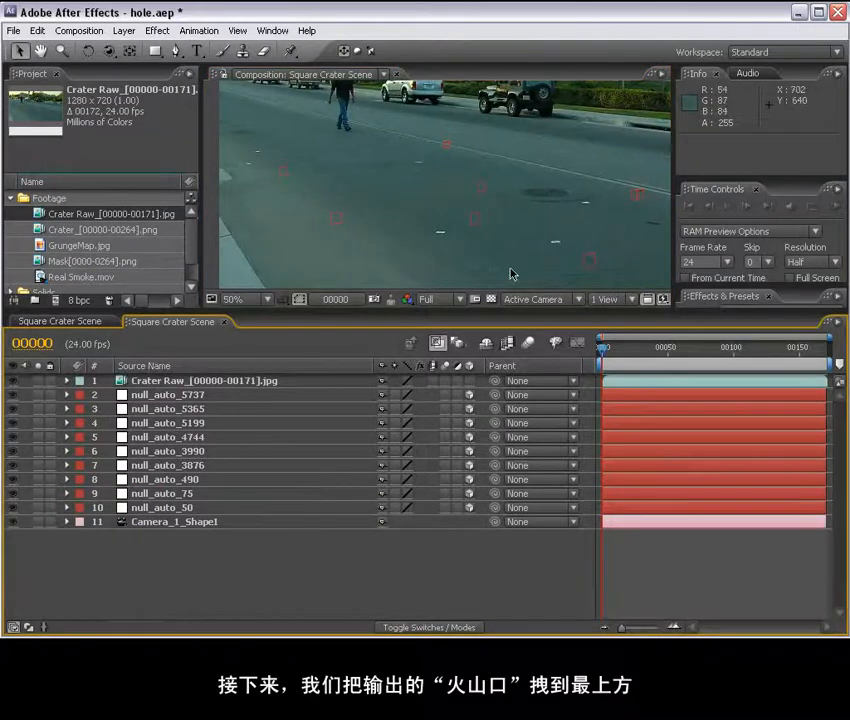
drag(504, 314, 504, 394)
drag(90, 229, 122, 462)
key(comma)
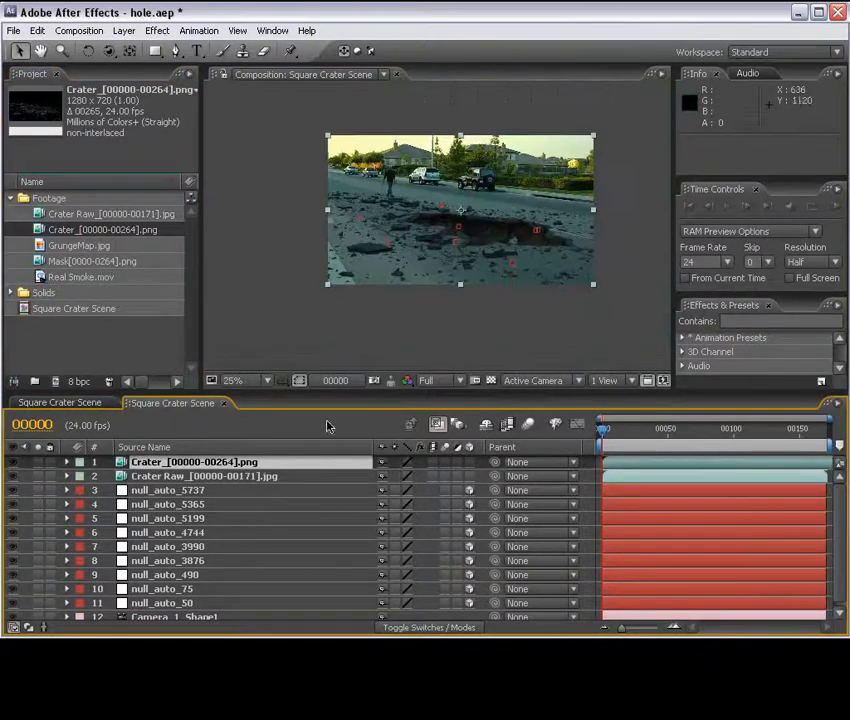
scroll(437, 224, up, 2)
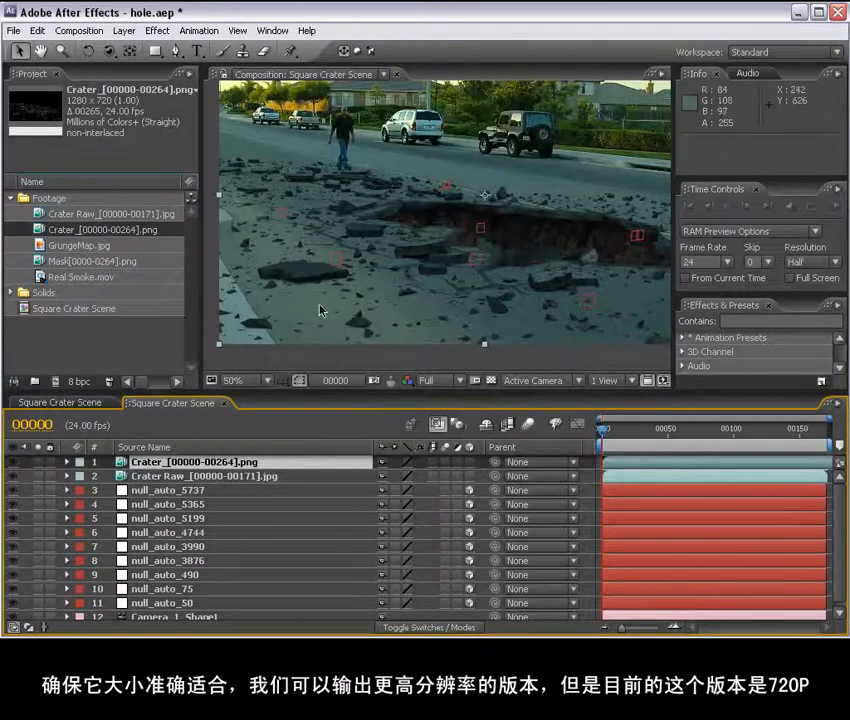
key(h)
drag(468, 246, 423, 266)
key(comma)
key(v)
key(period)
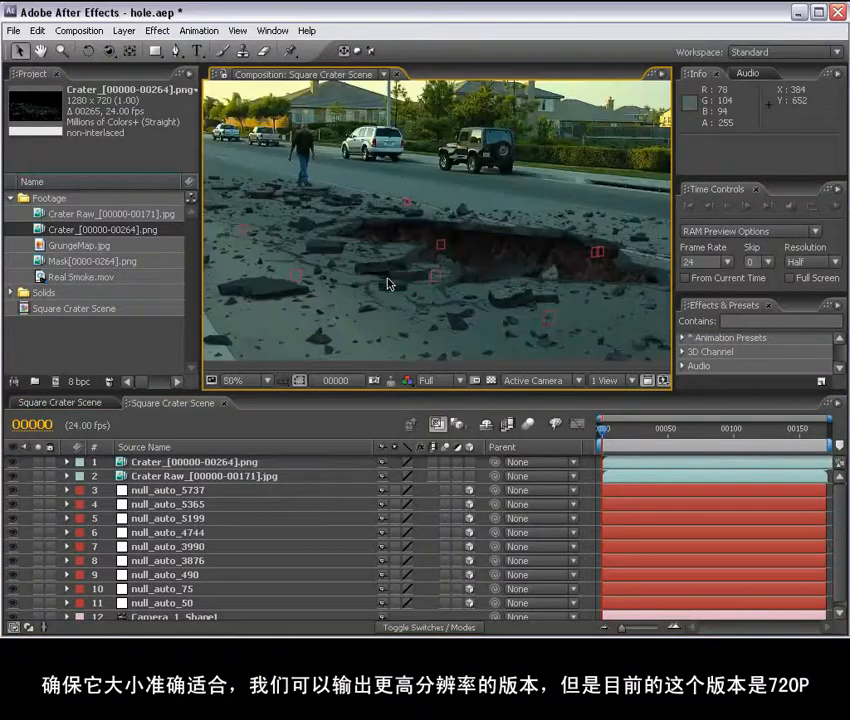
Scrub to frame 150 to check the crater's tracking against null_auto_5737, and save the project
drag(637, 430, 800, 437)
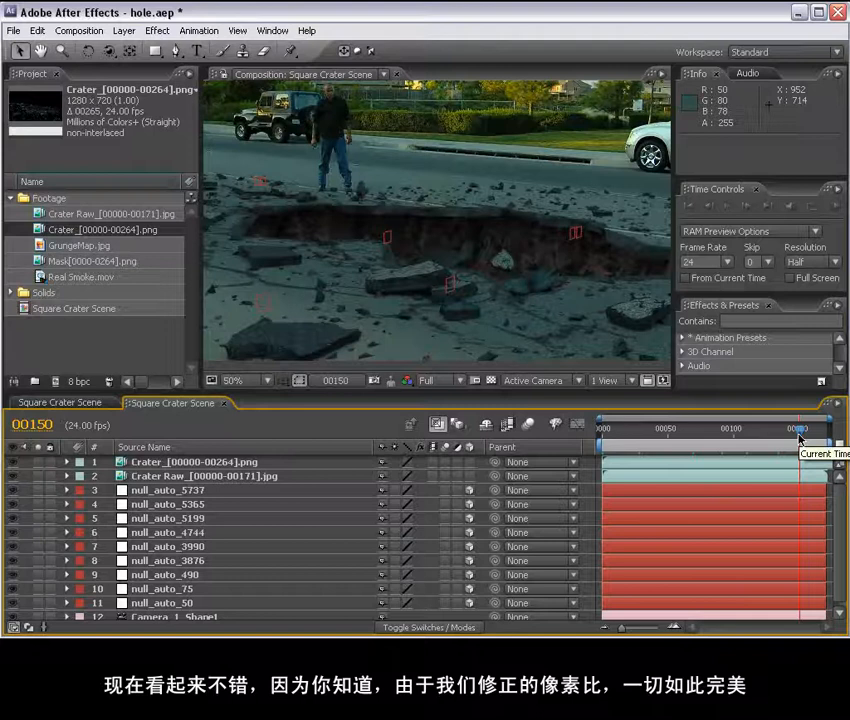
key(comma)
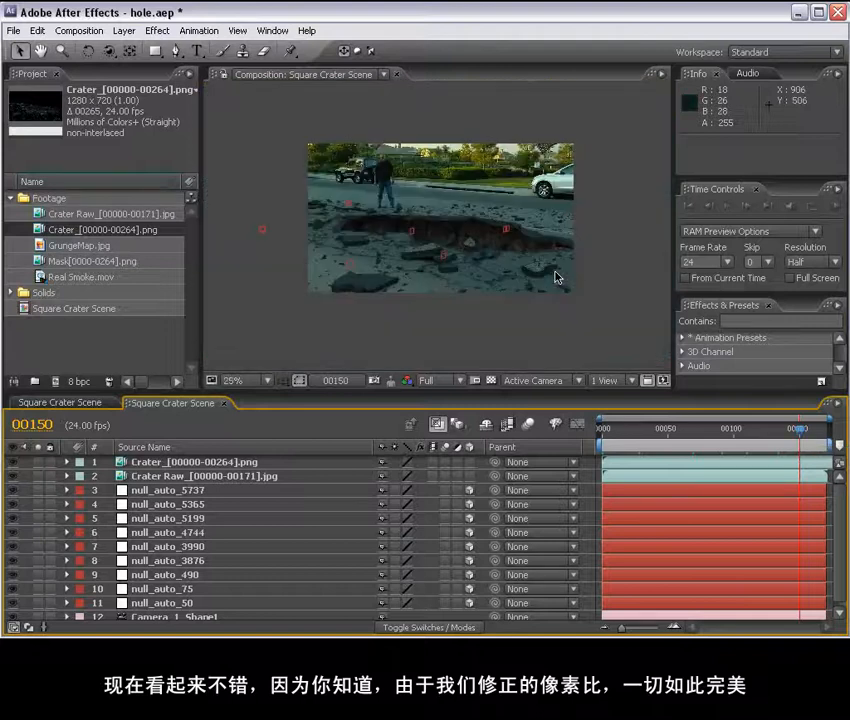
click(193, 489)
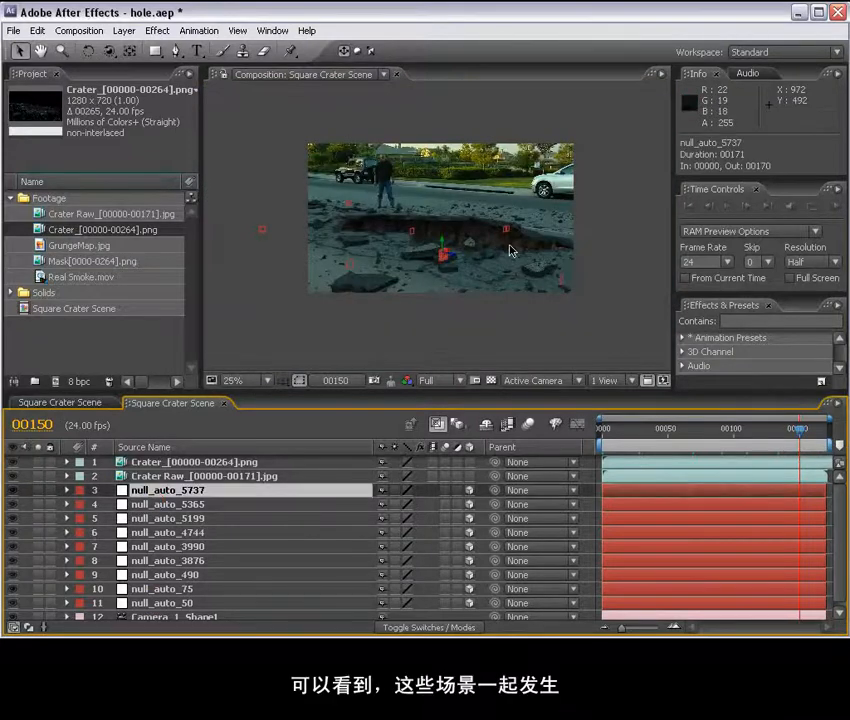
key(period)
key(ctrl+s)
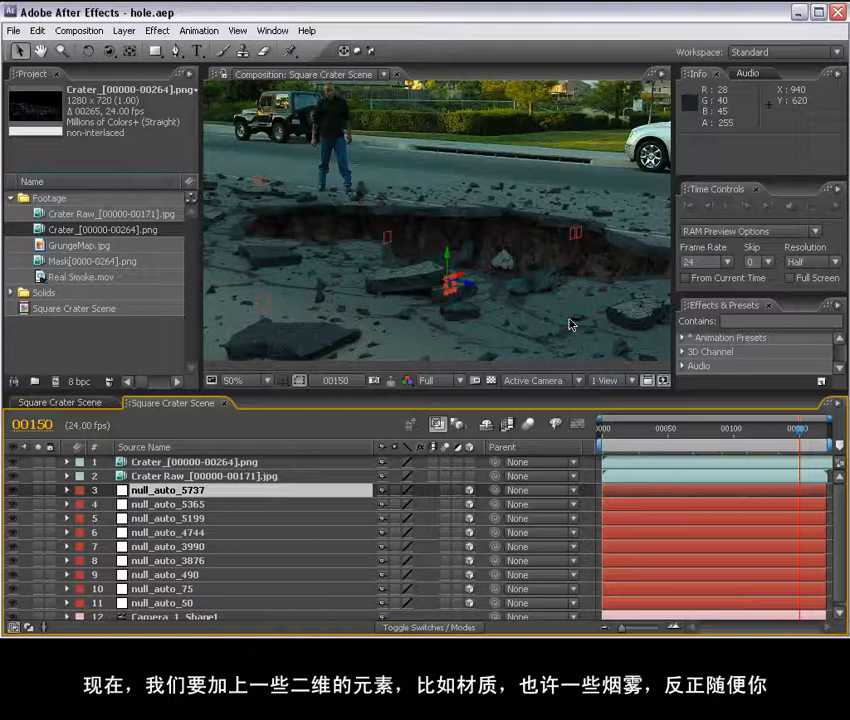
Deselect the null, inspect the GrungeMap.jpg texture in its own viewer, and return to the Square Crater Scene view
key(comma)
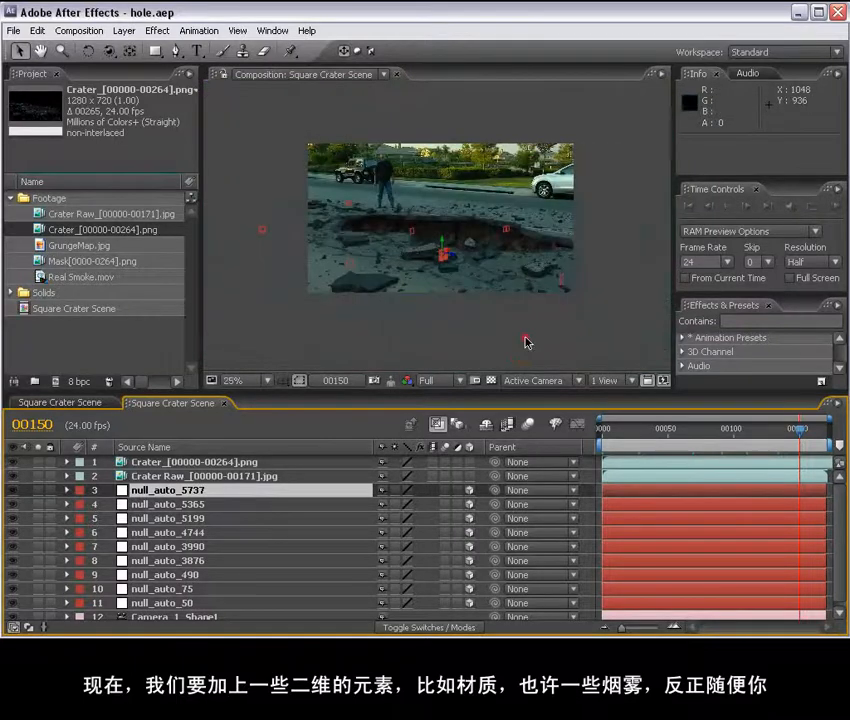
click(526, 342)
key(period)
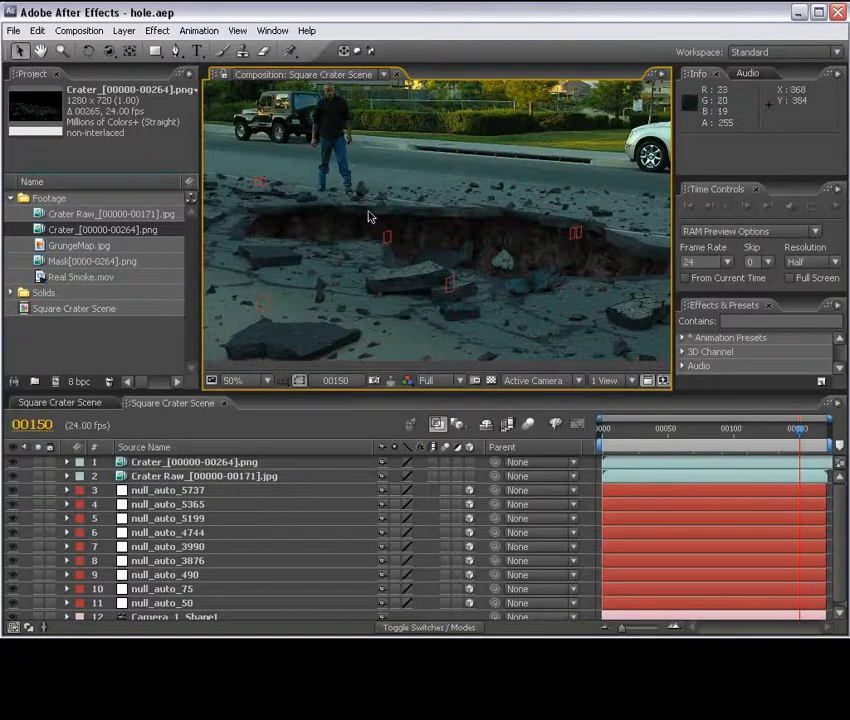
click(90, 247)
double_click(90, 247)
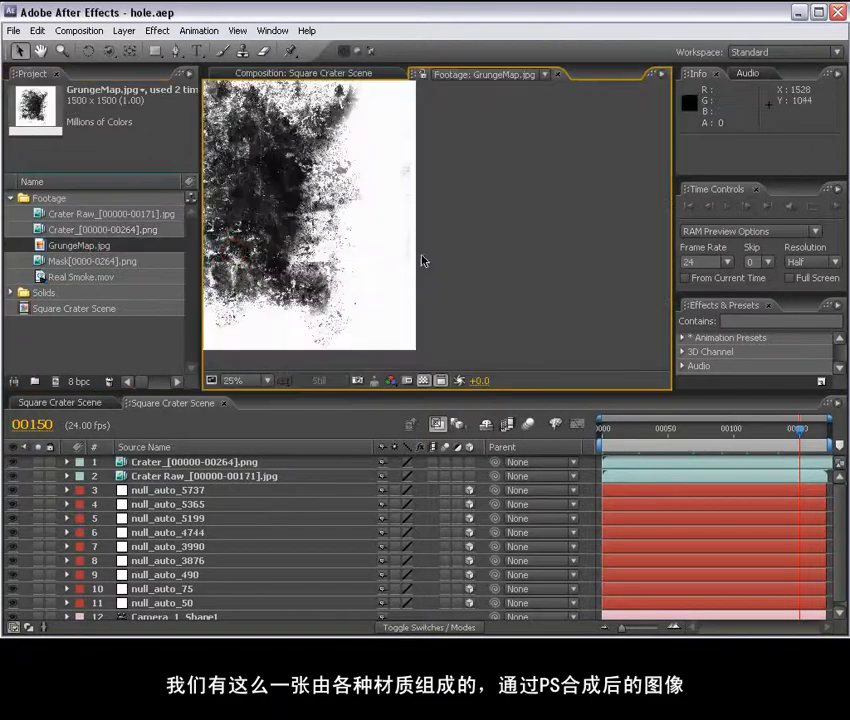
scroll(369, 245, up, 1)
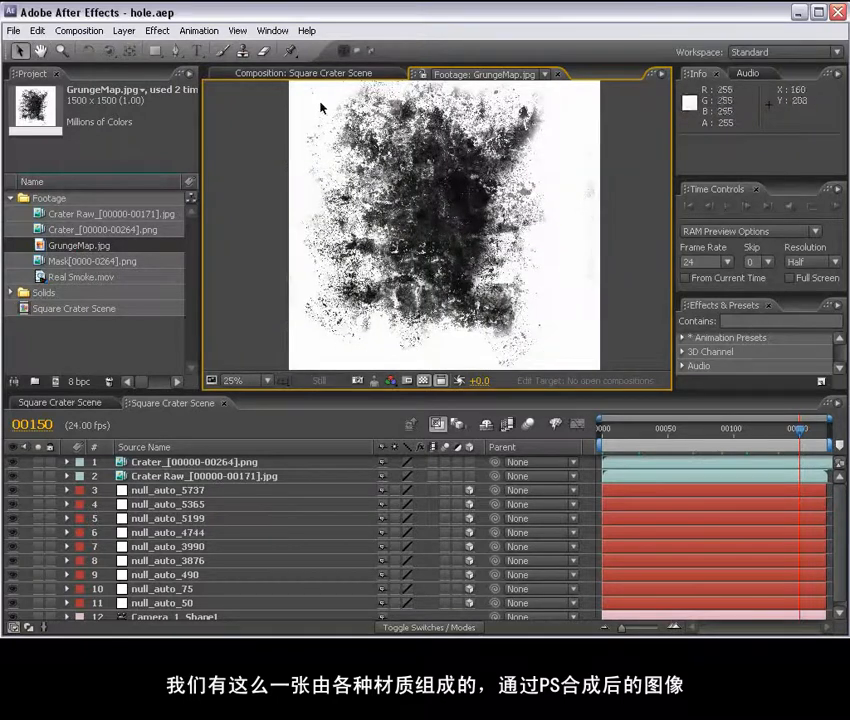
click(274, 77)
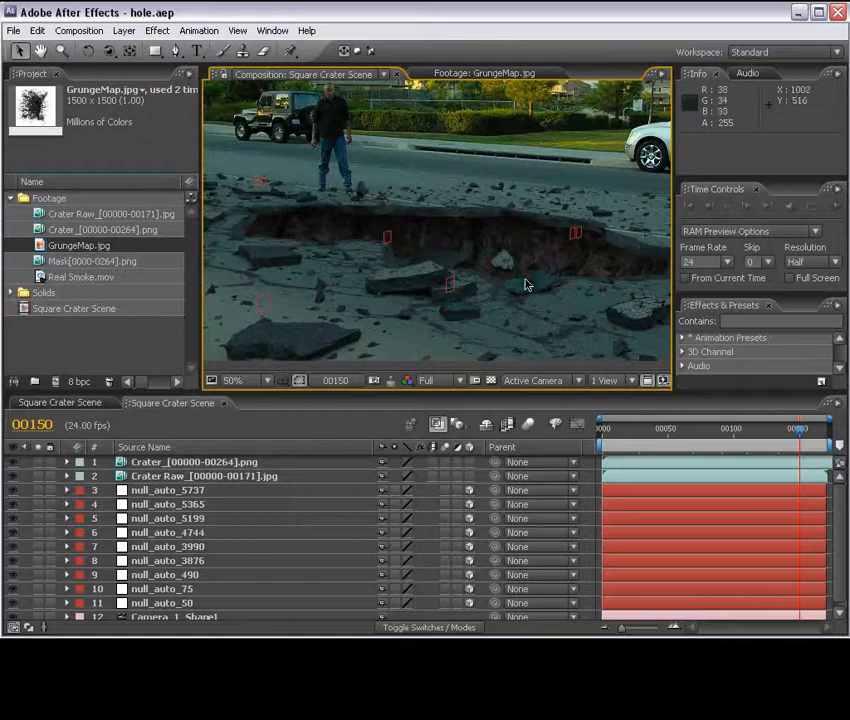
Place GrungeMap.jpg over the middle of the composition frame as the uppermost layer and set its blending mode to Multiply
key(comma)
click(167, 617)
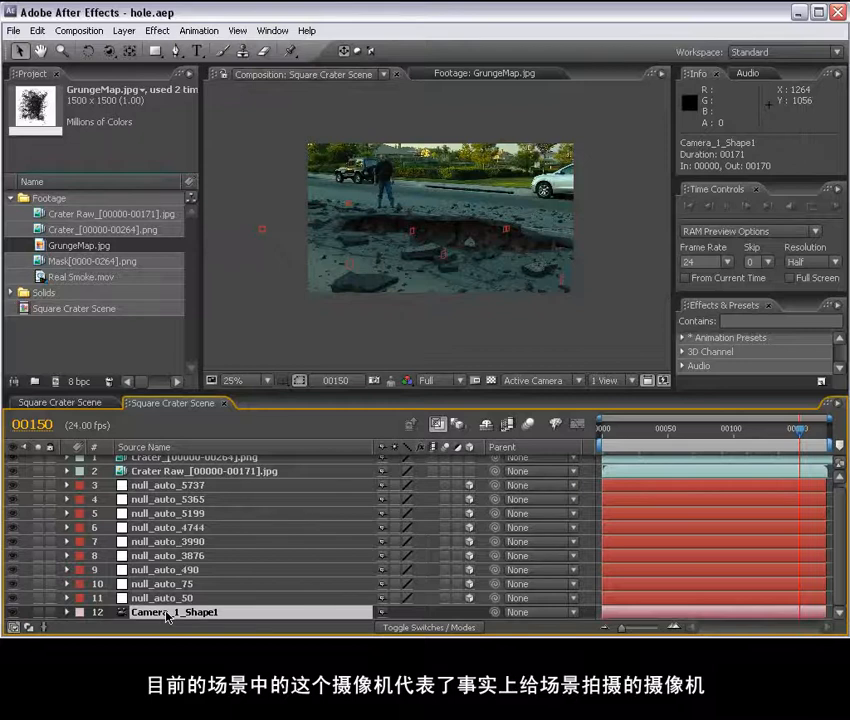
key(period)
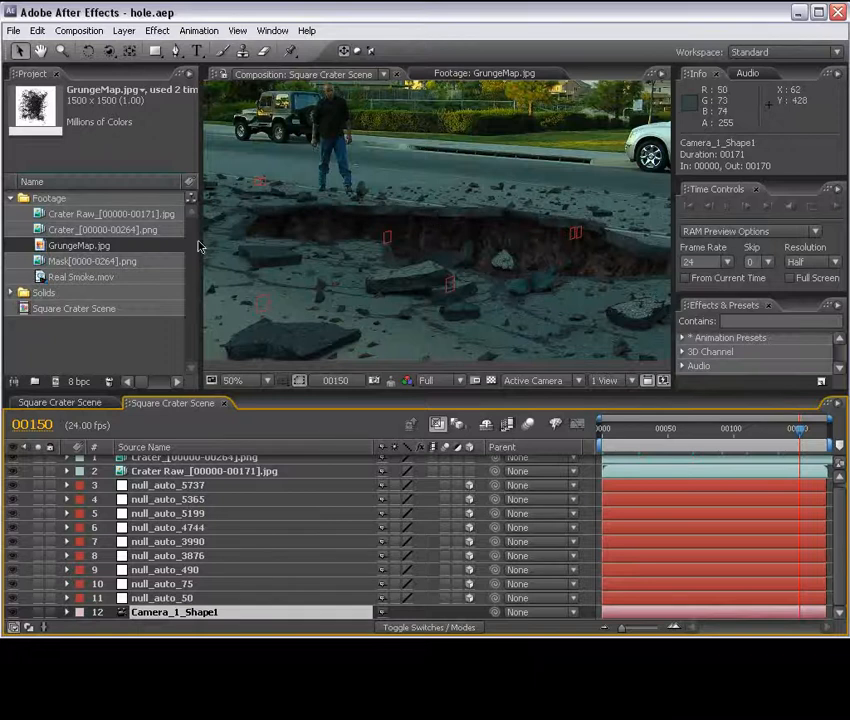
key(comma)
drag(78, 245, 462, 235)
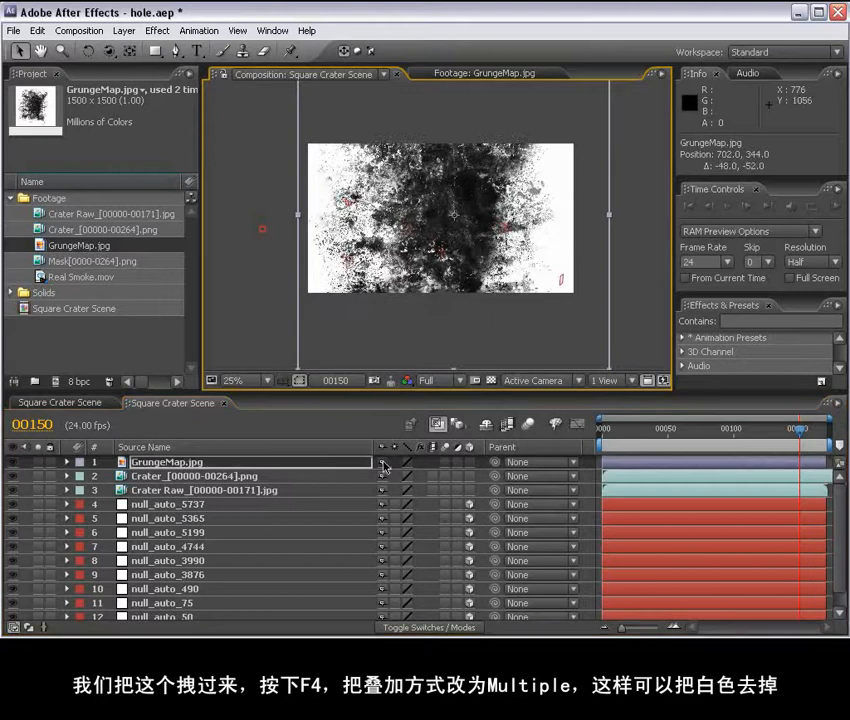
key(F4)
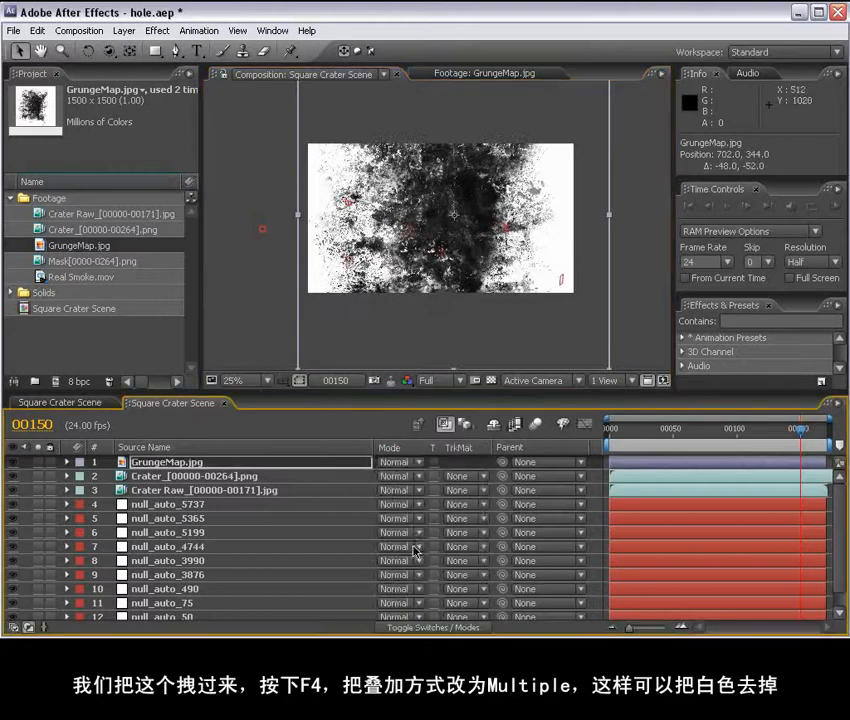
click(408, 463)
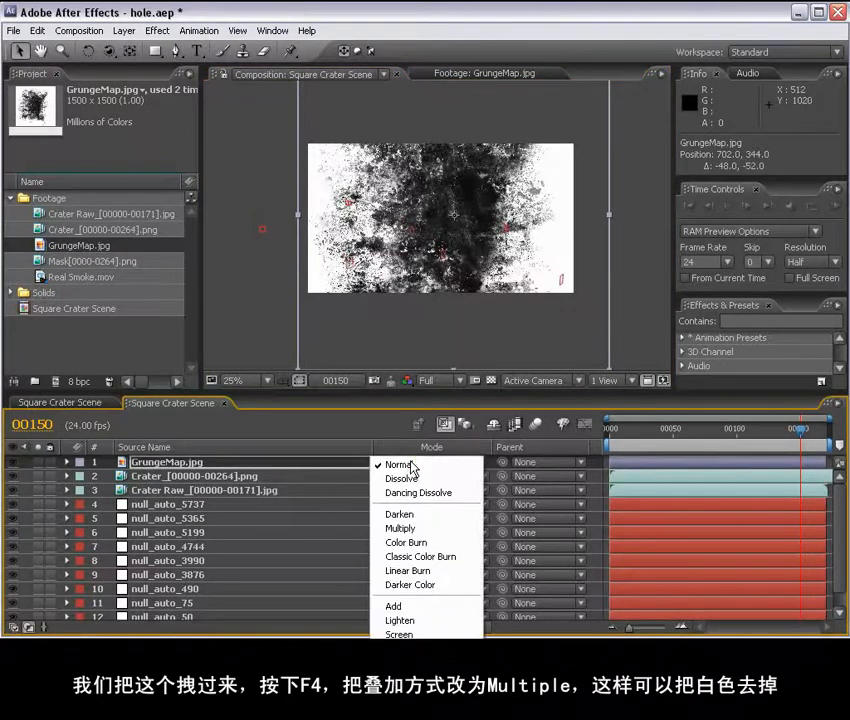
click(430, 529)
Turn the GrungeMap.jpg layer into a 3D layer
drag(413, 256, 398, 271)
key(F4)
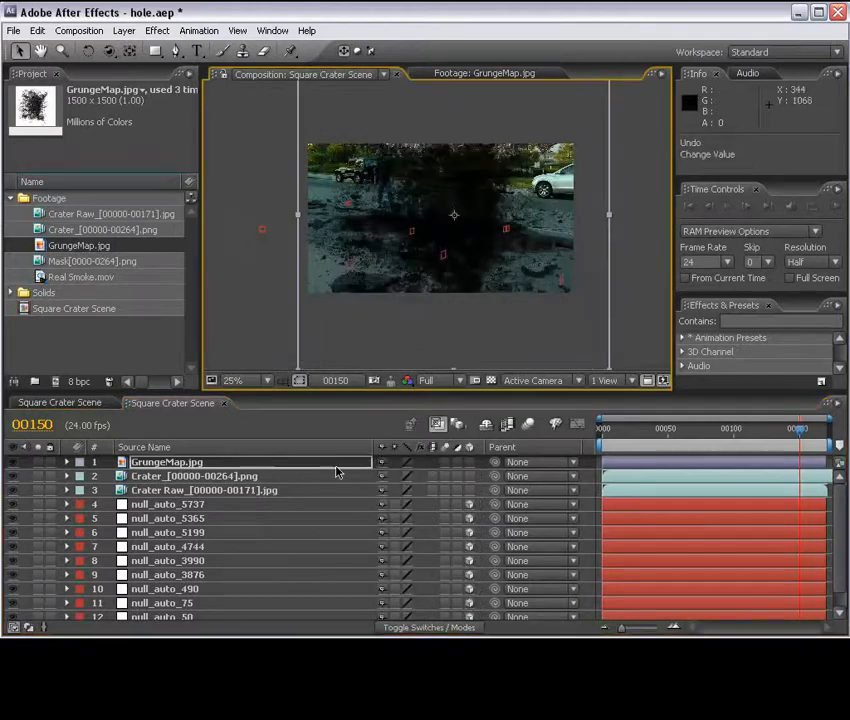
click(470, 462)
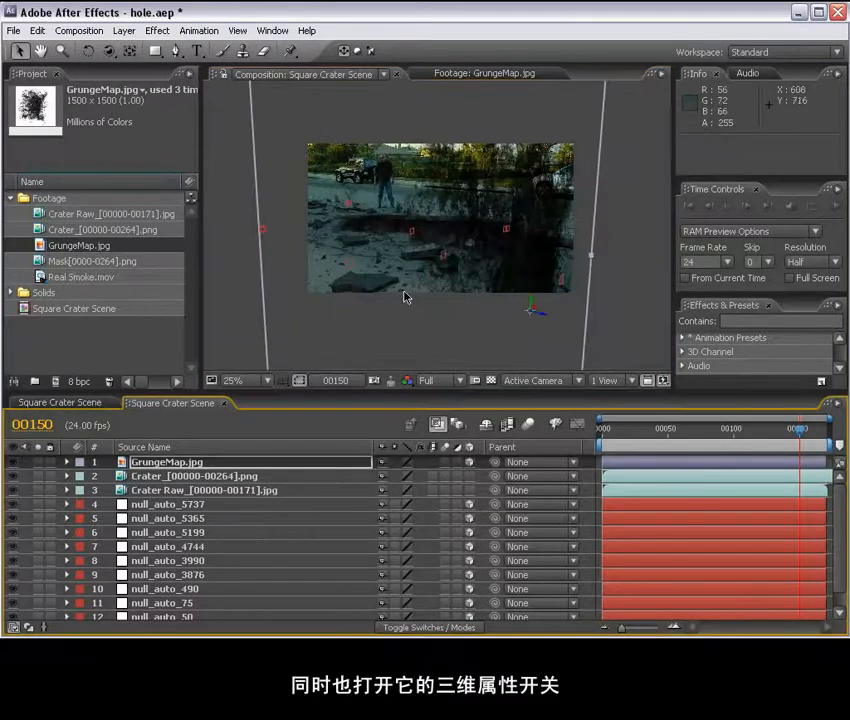
Return to frame 0 and enlarge the timeline area so the full layer stack, down to the camera, is shown
click(625, 430)
drag(625, 430, 594, 446)
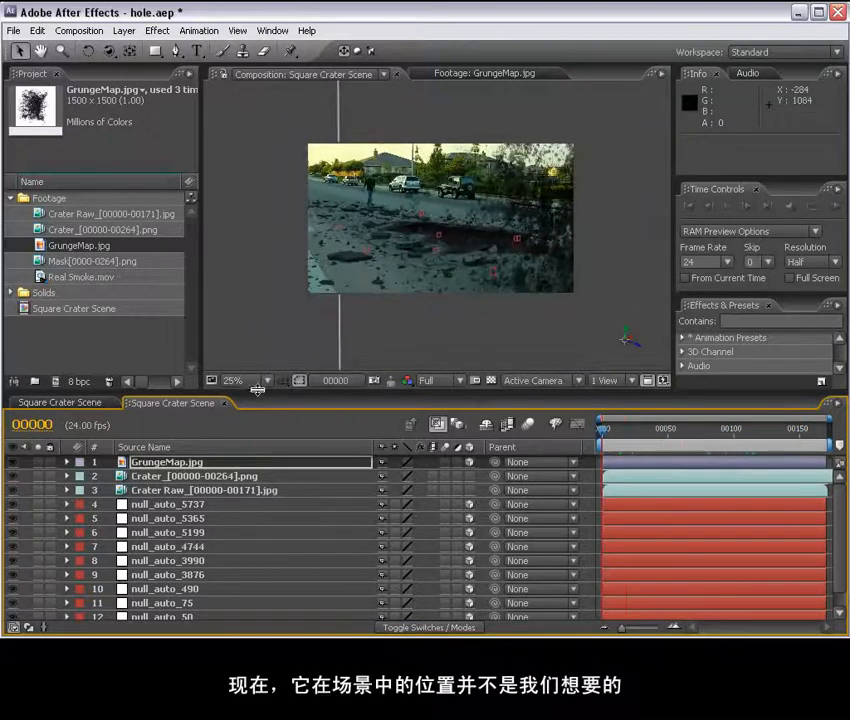
drag(267, 393, 267, 350)
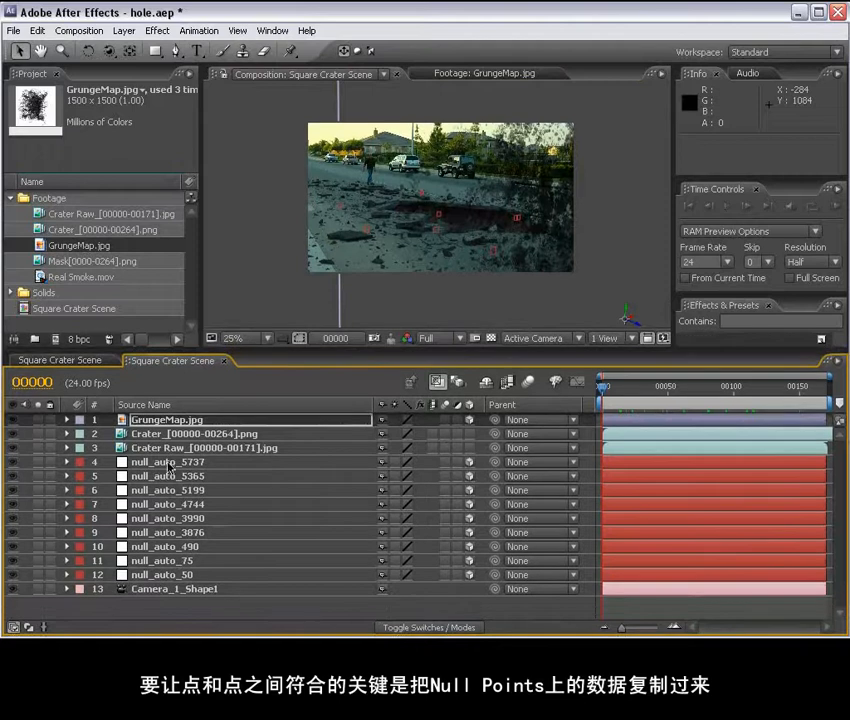
Examine the tracking nulls one by one to see which scene point each represents around the crater
click(165, 462)
click(170, 477)
click(171, 518)
click(174, 533)
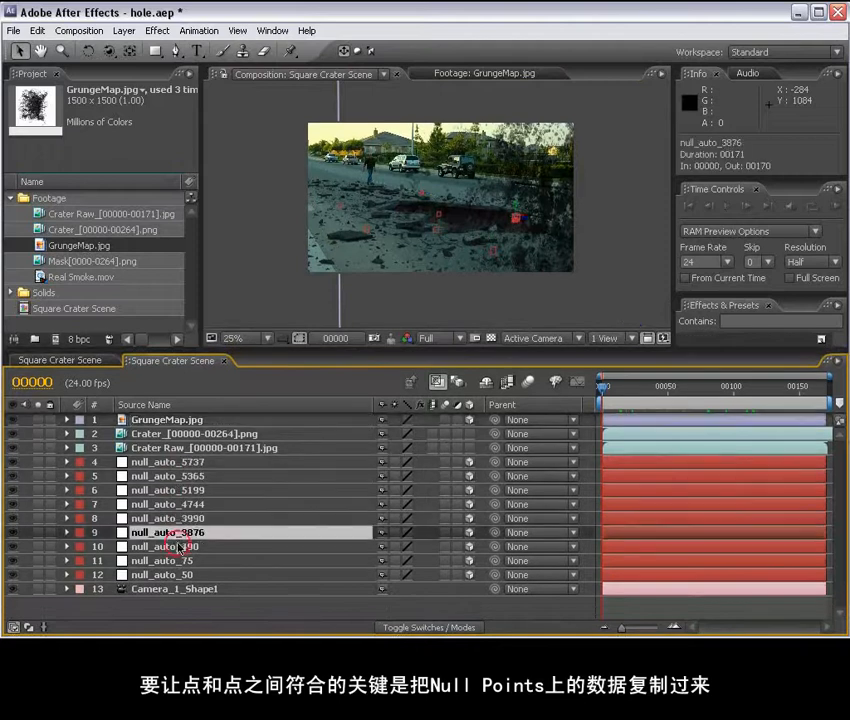
click(178, 547)
click(179, 563)
click(180, 575)
scroll(474, 159, up, 1)
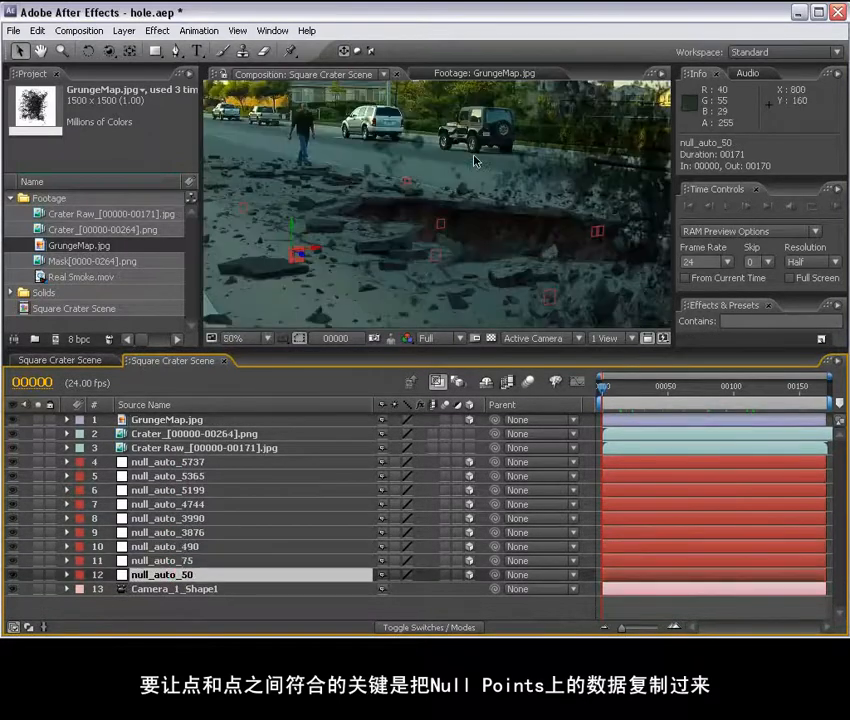
click(178, 476)
click(172, 462)
click(174, 476)
Copy the Position property of null_auto_5199
click(176, 491)
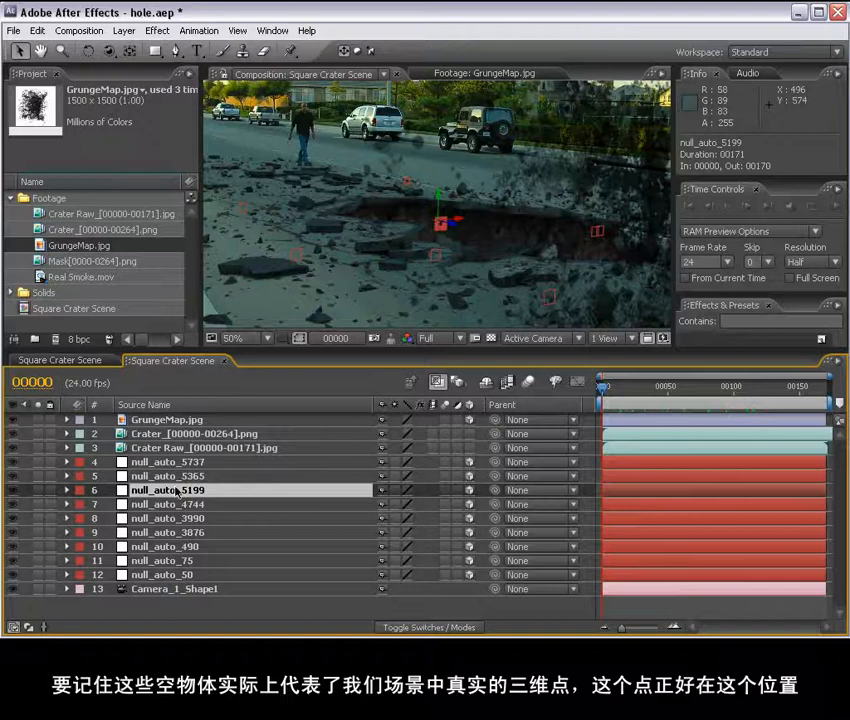
key(p)
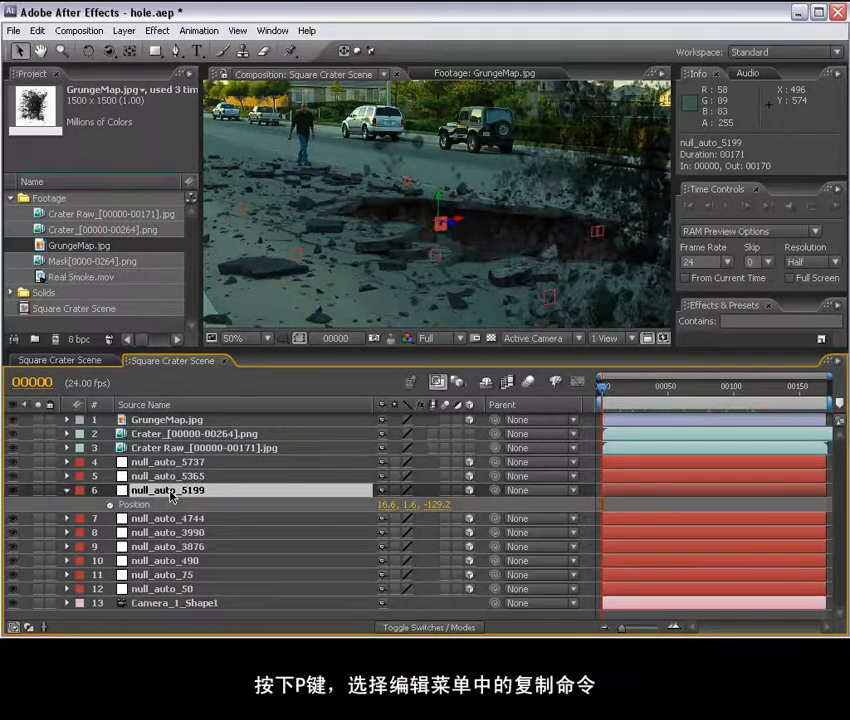
click(107, 506)
click(40, 29)
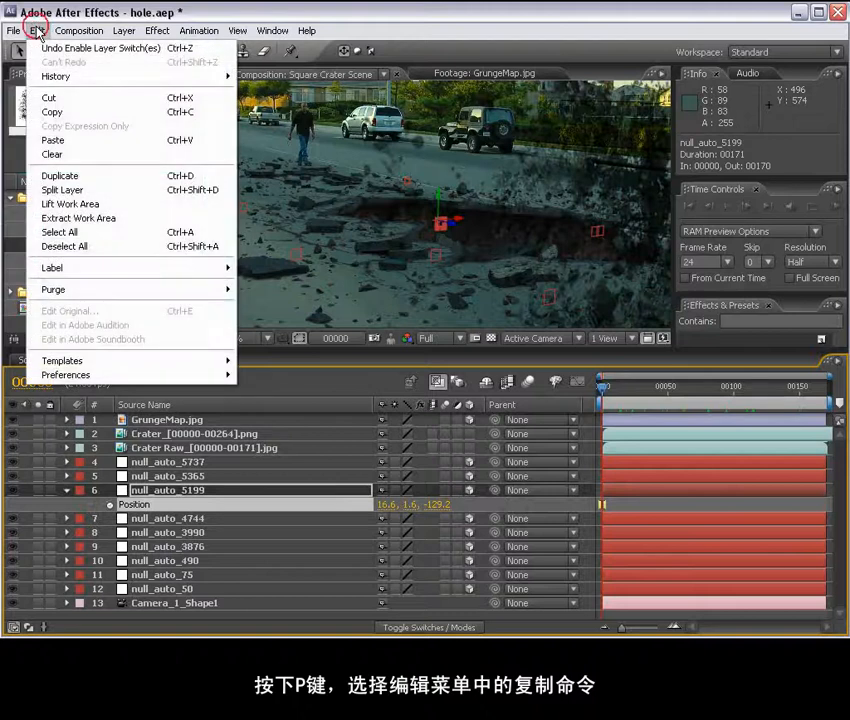
click(88, 113)
Paste the copied null position onto the Position property of the GrungeMap.jpg layer
click(147, 421)
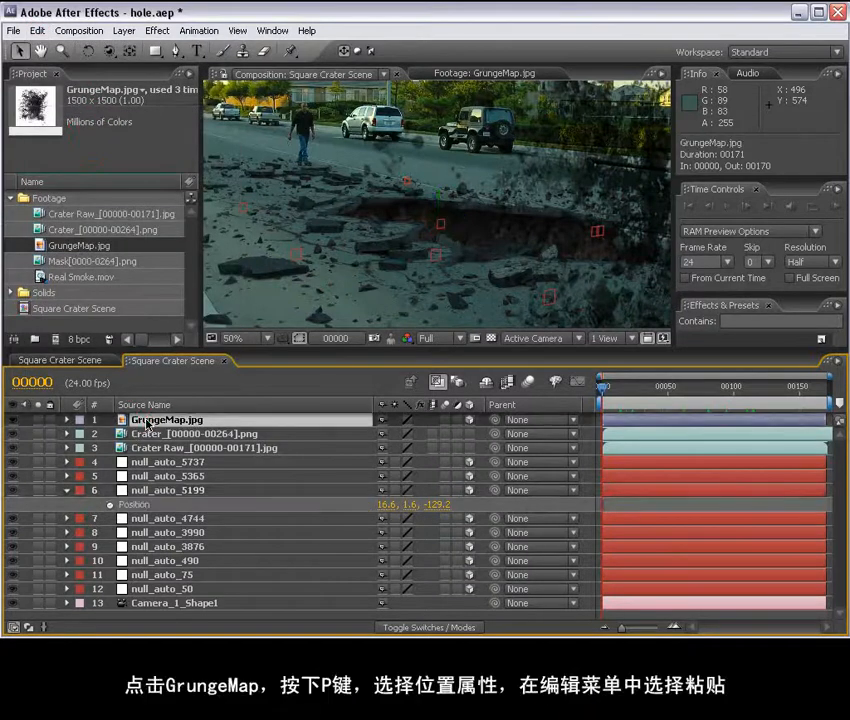
key(p)
click(145, 437)
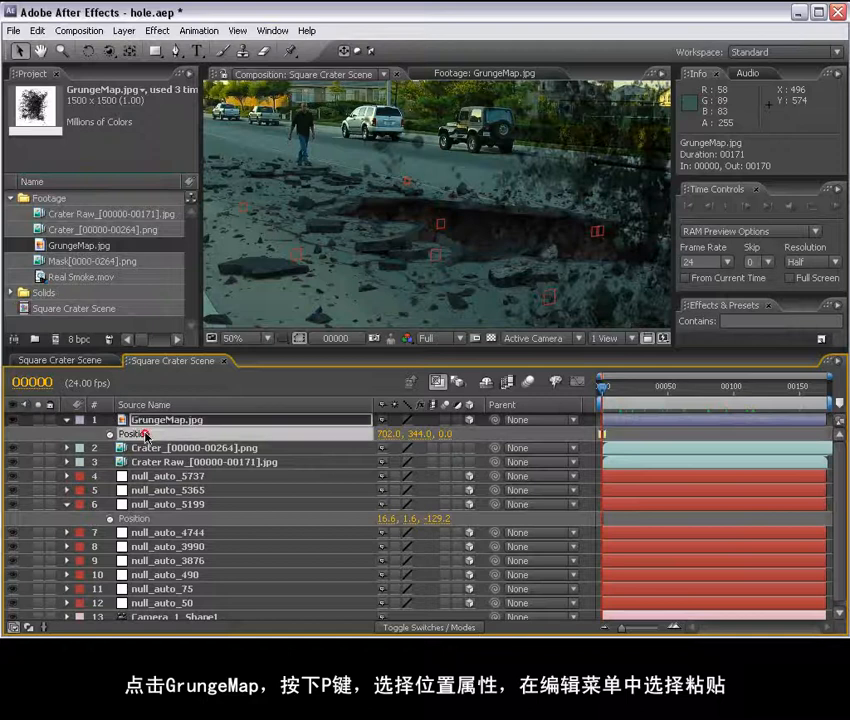
click(37, 30)
click(58, 141)
Scale the GrungeMap.jpg layer uniformly to 24%
scroll(480, 209, down, 1)
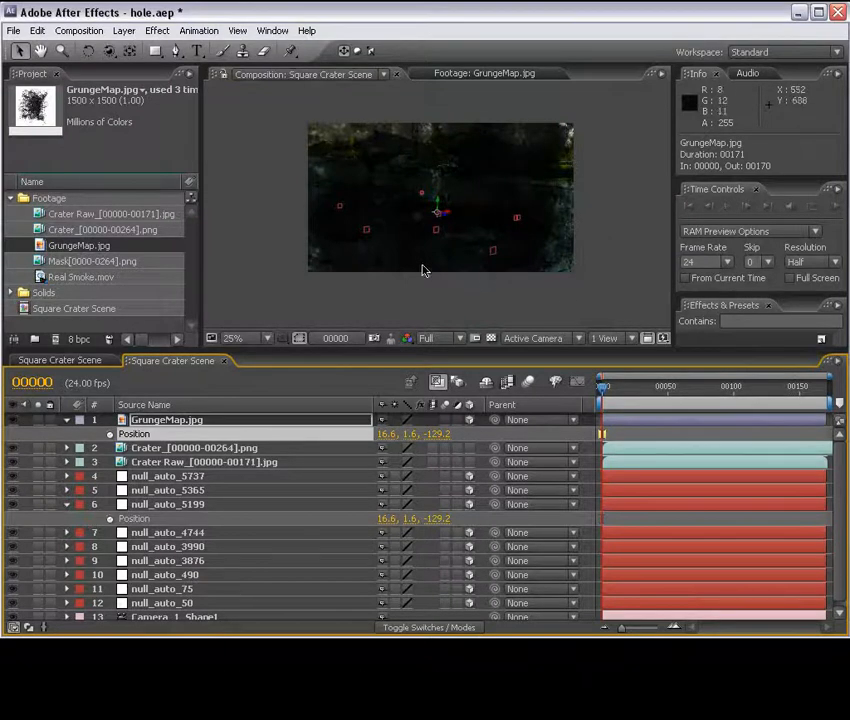
key(s)
drag(391, 436, 349, 441)
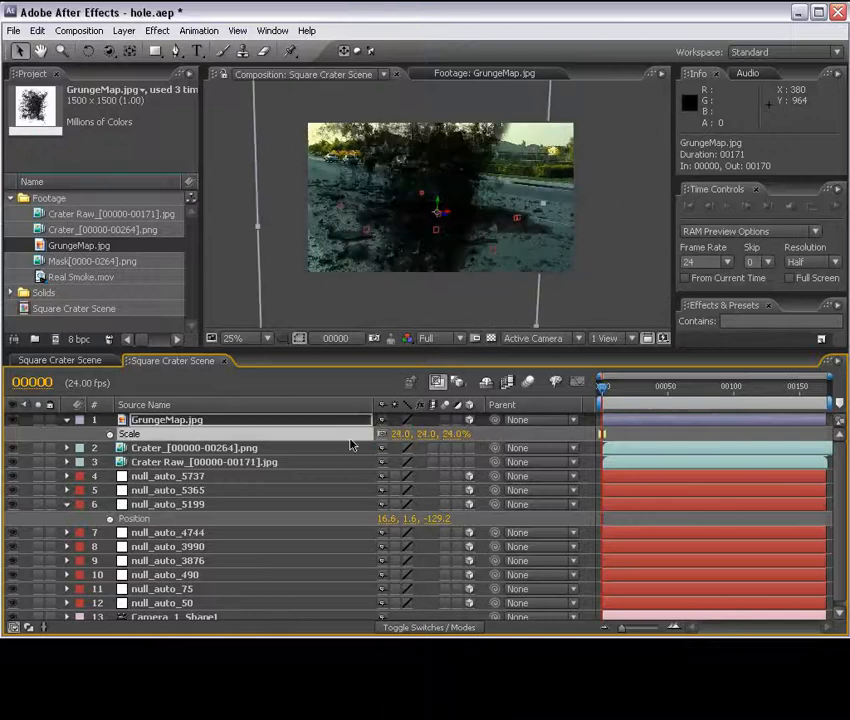
key(period)
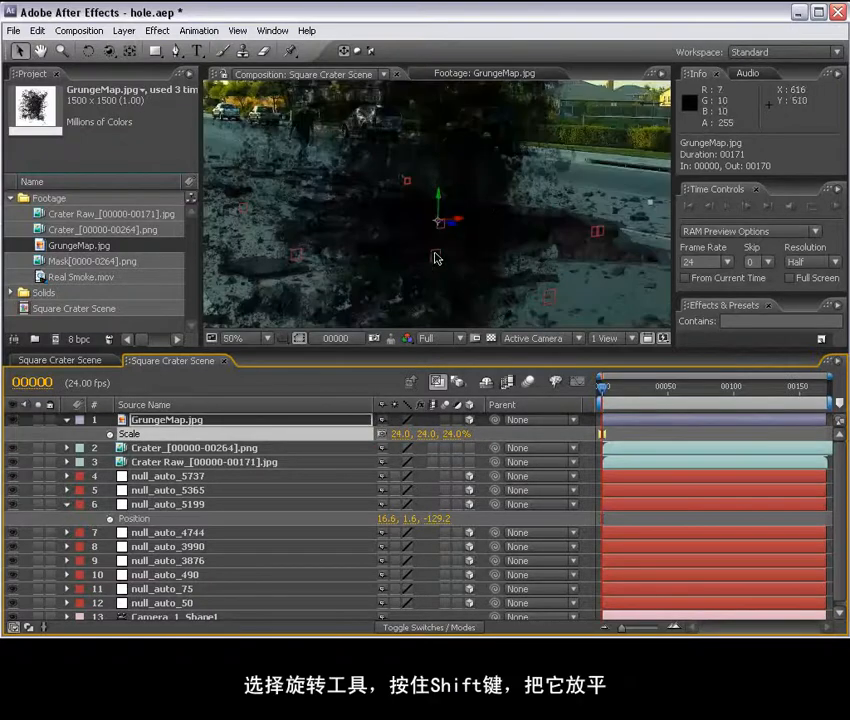
click(88, 50)
drag(447, 219, 431, 186)
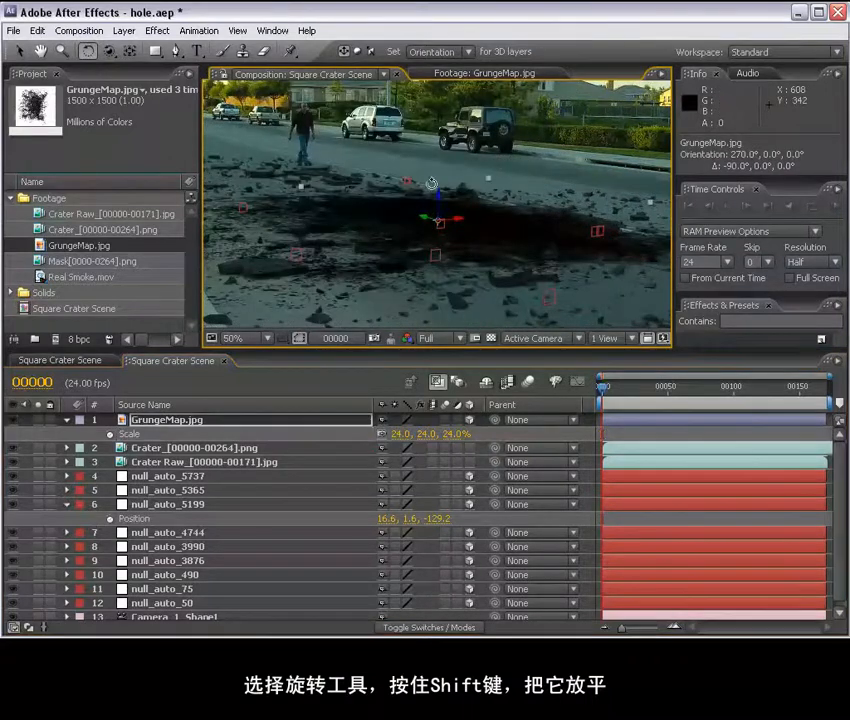
key(comma)
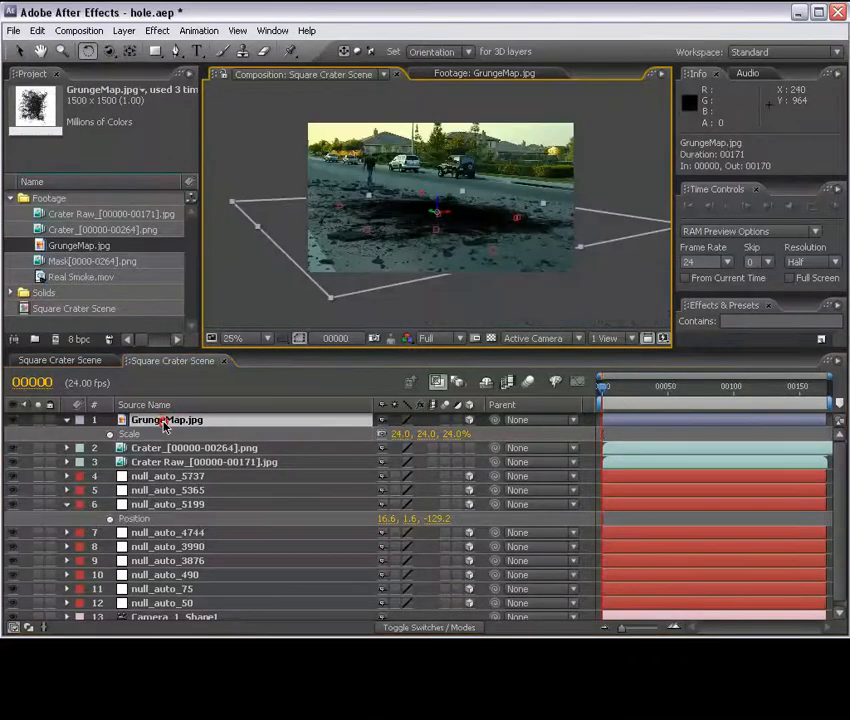
drag(166, 426, 140, 462)
Slide the GrungeMap.jpg layer along the ground to position 36.4, 1.6, -136.3
key(period)
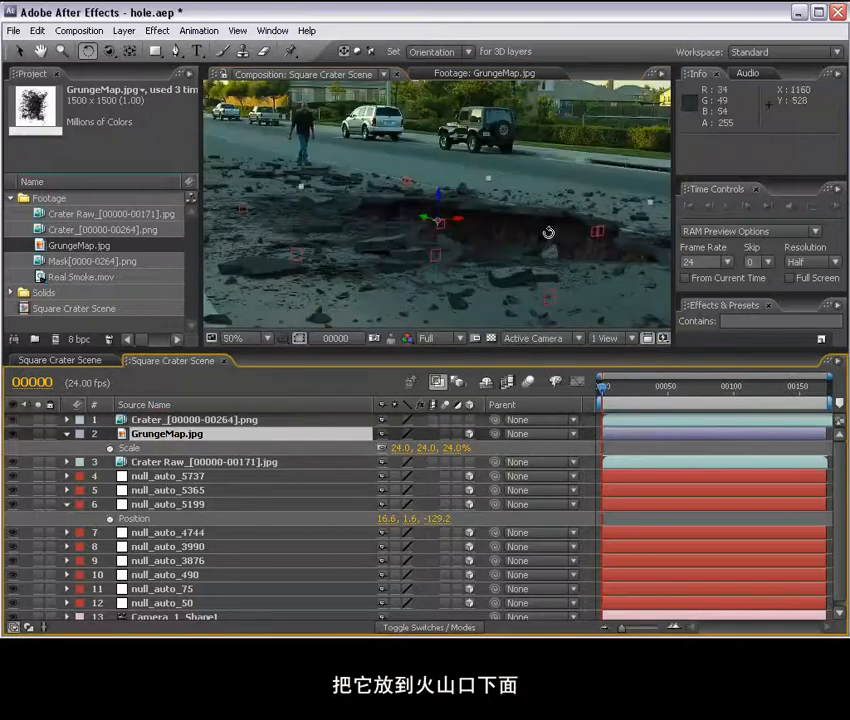
key(v)
mouse_move(440, 218)
mouse_down()
mouse_move(481, 220)
mouse_move(446, 231)
mouse_up()
mouse_move(468, 231)
mouse_down()
mouse_move(455, 218)
mouse_move(474, 229)
mouse_move(462, 216)
mouse_up()
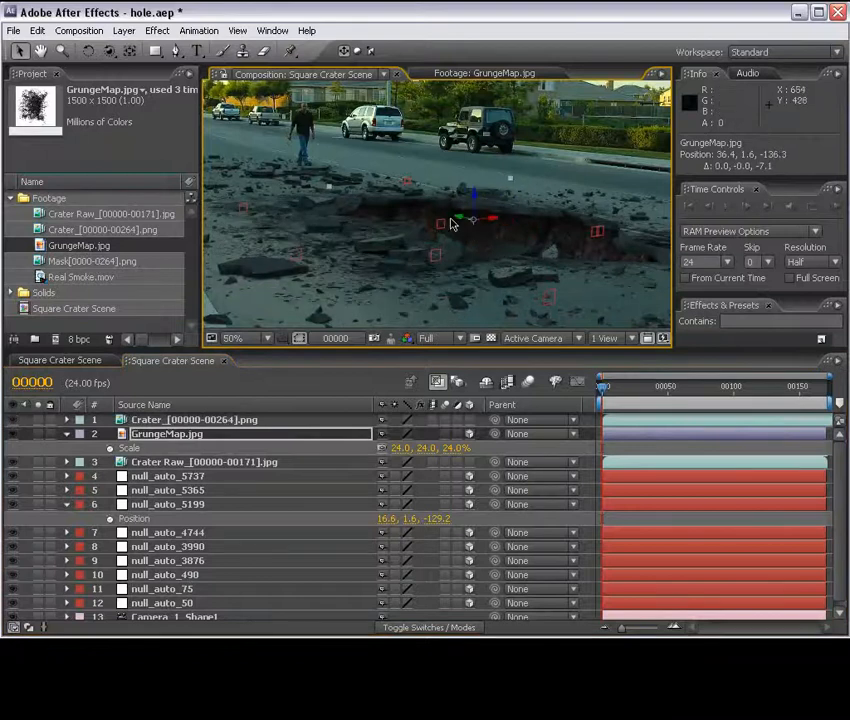
Set the GrungeMap.jpg layer's scale to 32% and its opacity to 51%
key(s)
key(s)
key(s)
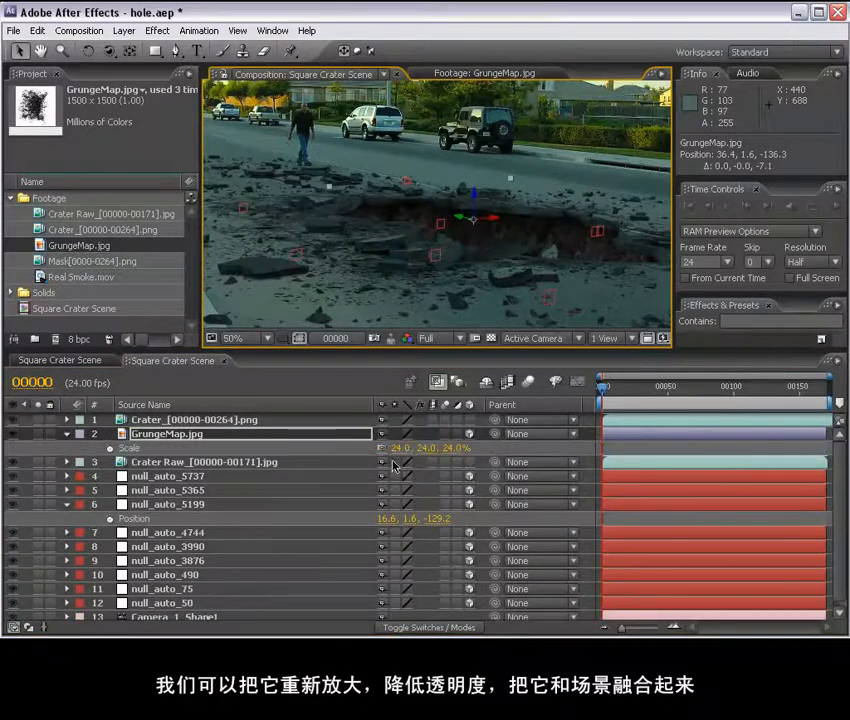
drag(404, 450, 339, 453)
key(t)
Try raising the GrungeMap.jpg layer off the ground to Y -22.4, scrub to frame 79 to check its tracking, and undo the move
drag(465, 219, 491, 236)
key(ctrl+z)
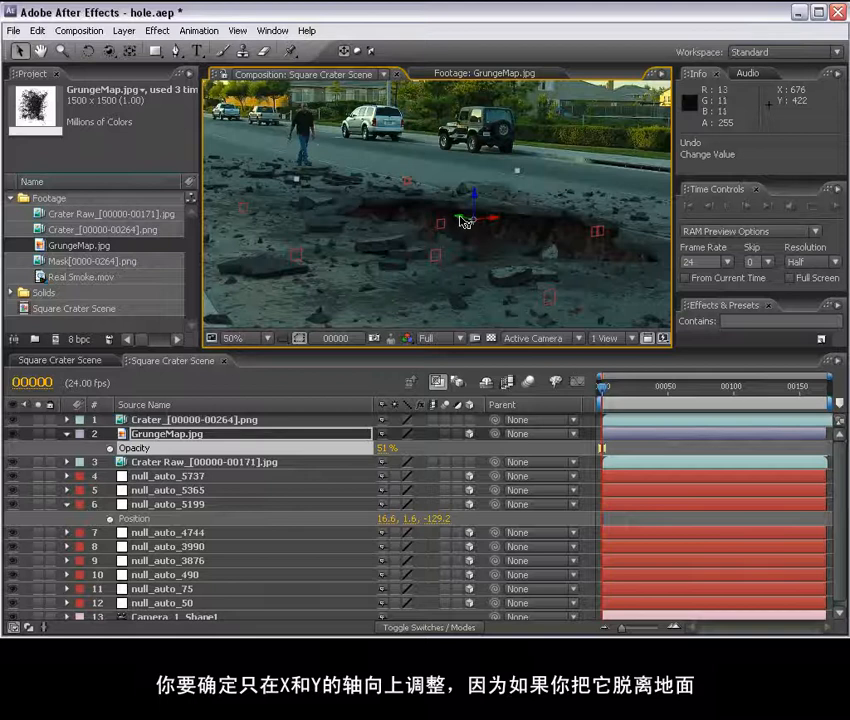
drag(479, 214, 479, 190)
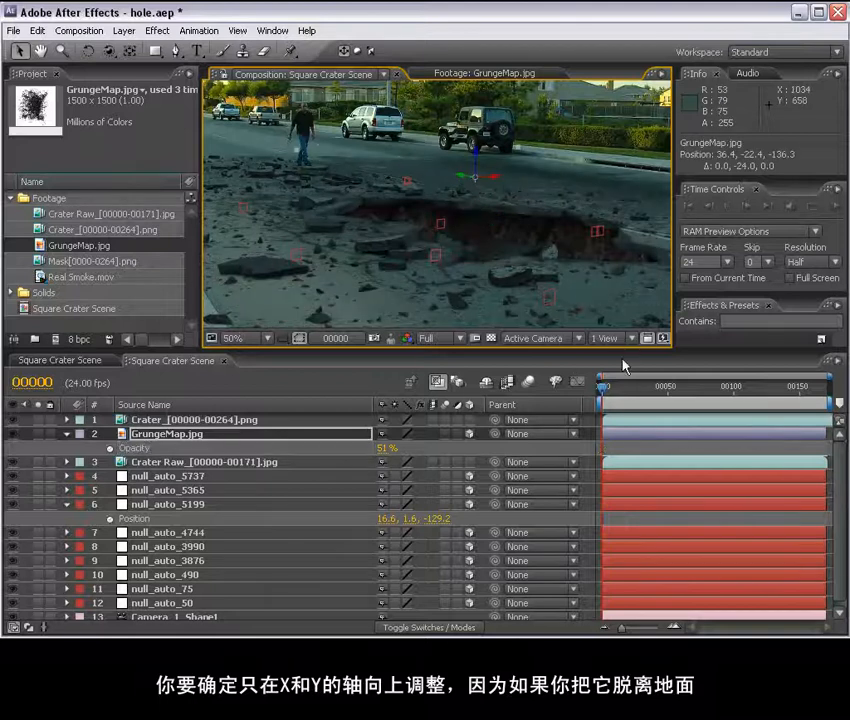
drag(615, 387, 706, 388)
key(ctrl+z)
click(634, 391)
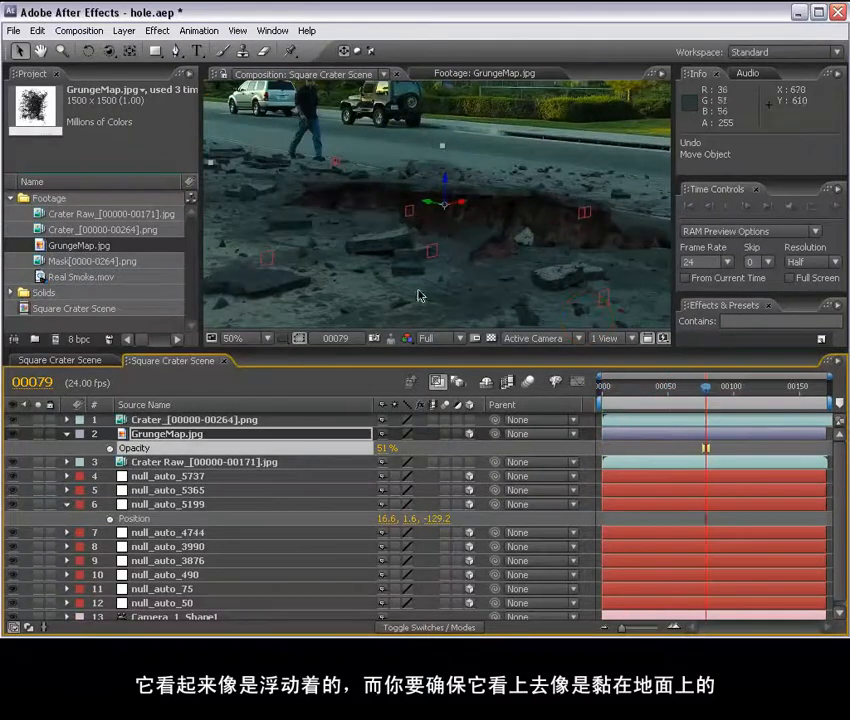
At frame 0, slide the GrungeMap.jpg layer along its ground axis to position 36.4, 1.6, -171.7
key(Home)
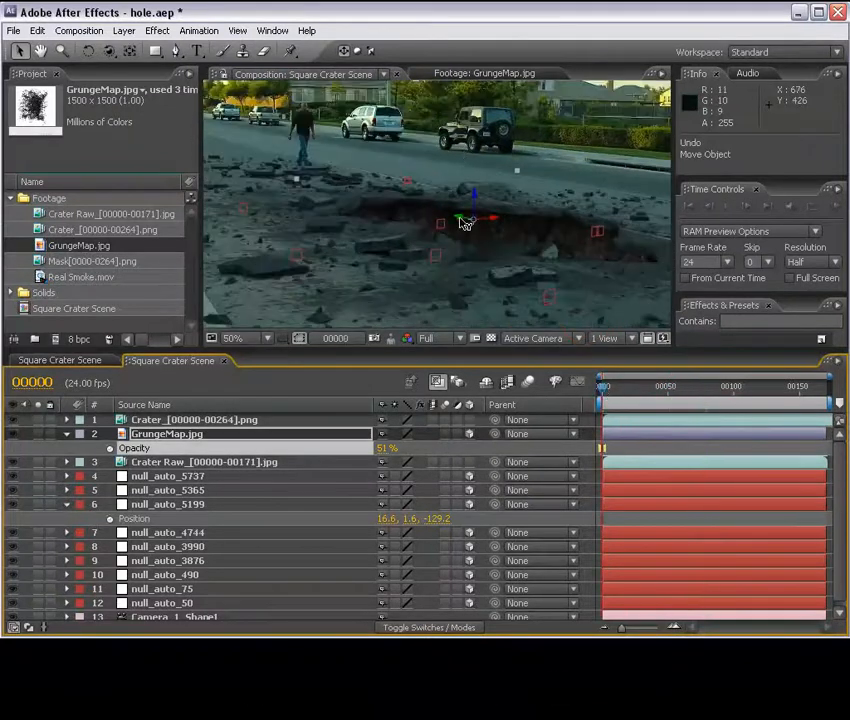
drag(465, 223, 480, 228)
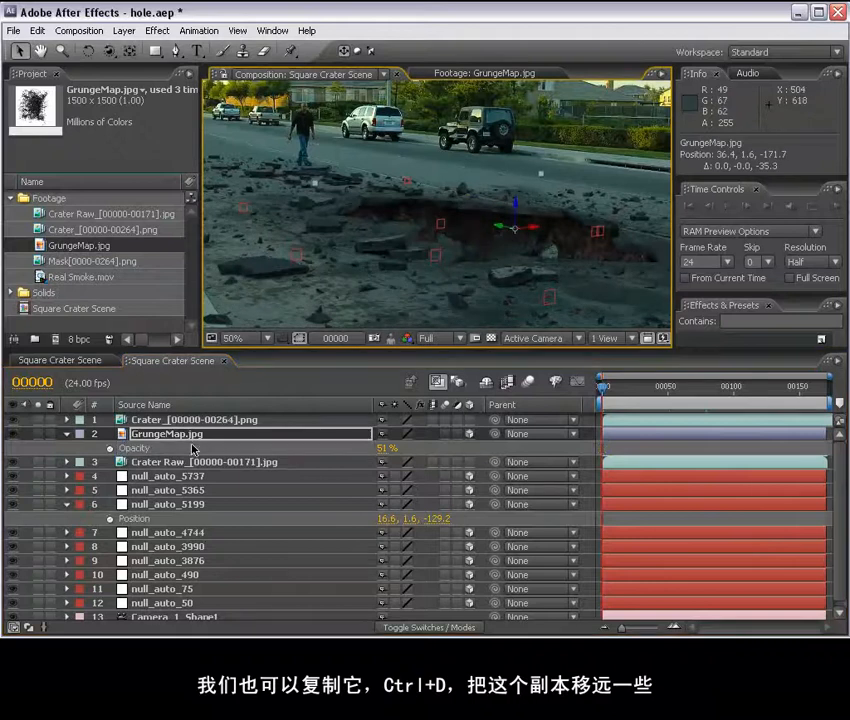
Duplicate the GrungeMap.jpg layer, moving the copy farther back along the ground and scaling it to 26%
key(ctrl+d)
drag(506, 231, 412, 198)
key(s)
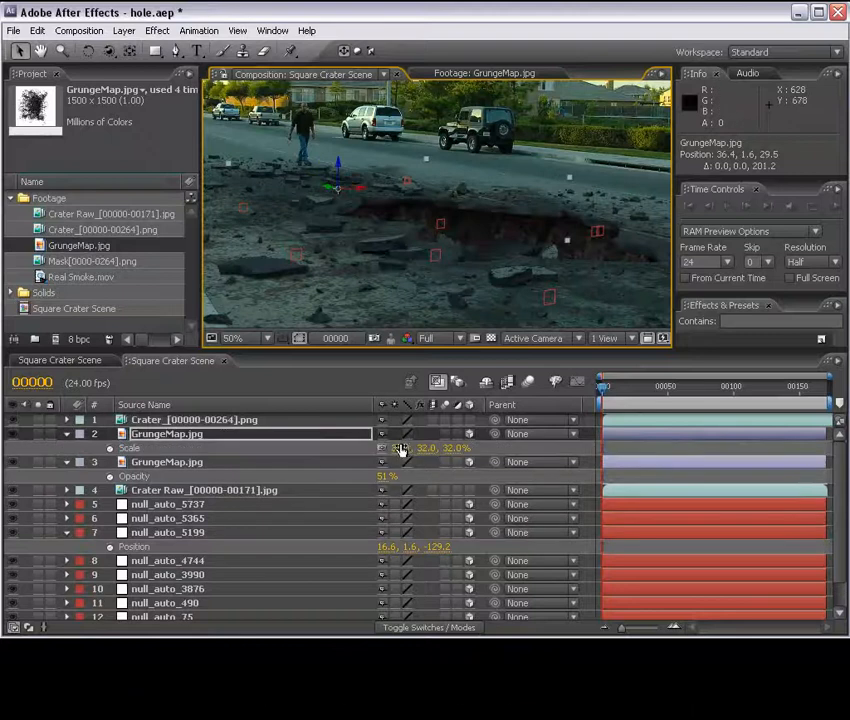
drag(331, 188, 324, 185)
Deselect the layers, check the composite in an enlarged viewer, return to frame 0, and save the project
key(grave)
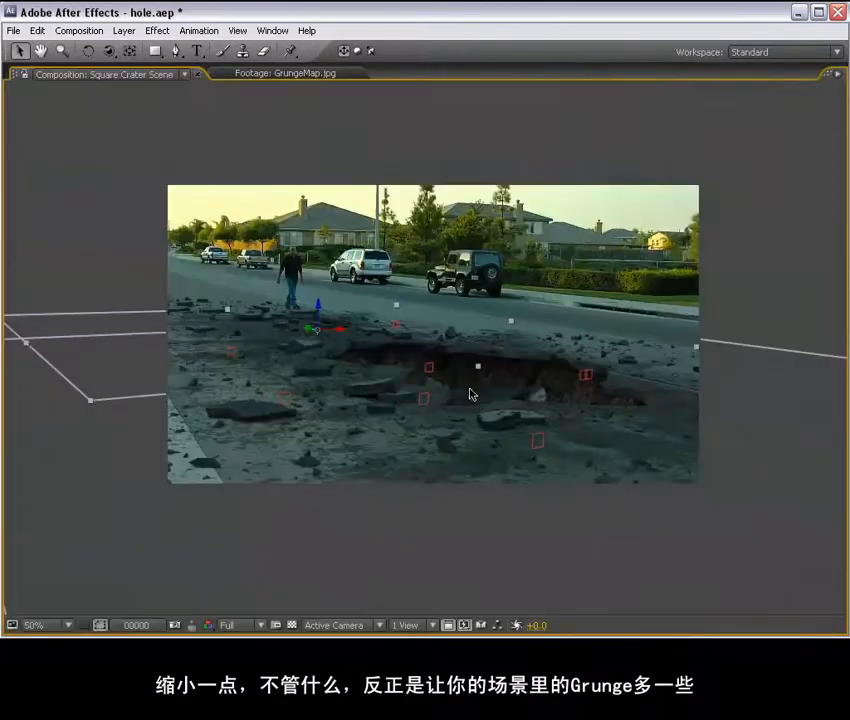
click(783, 227)
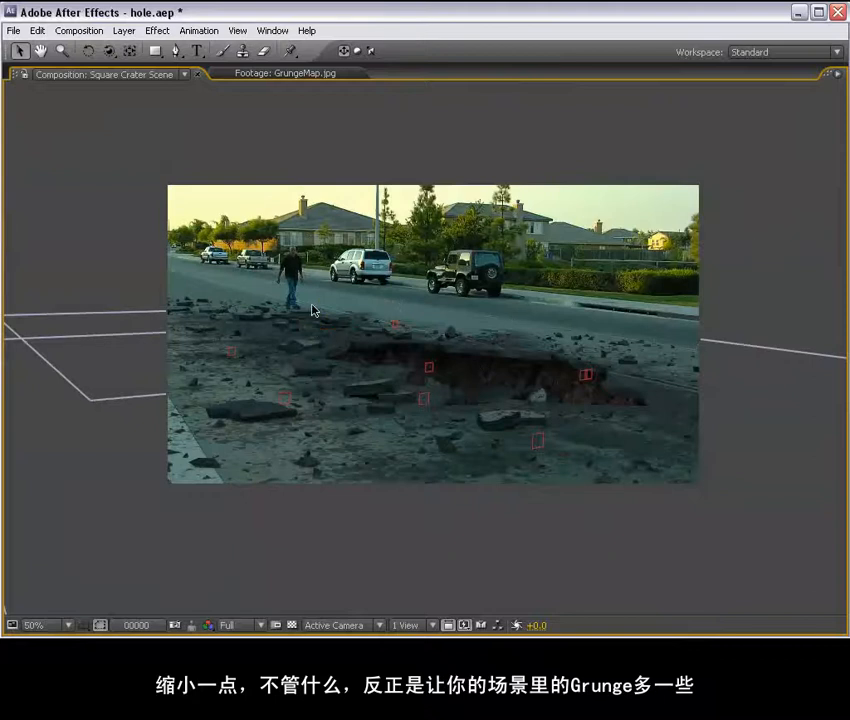
key(grave)
scroll(501, 228, down, 2)
drag(641, 390, 587, 414)
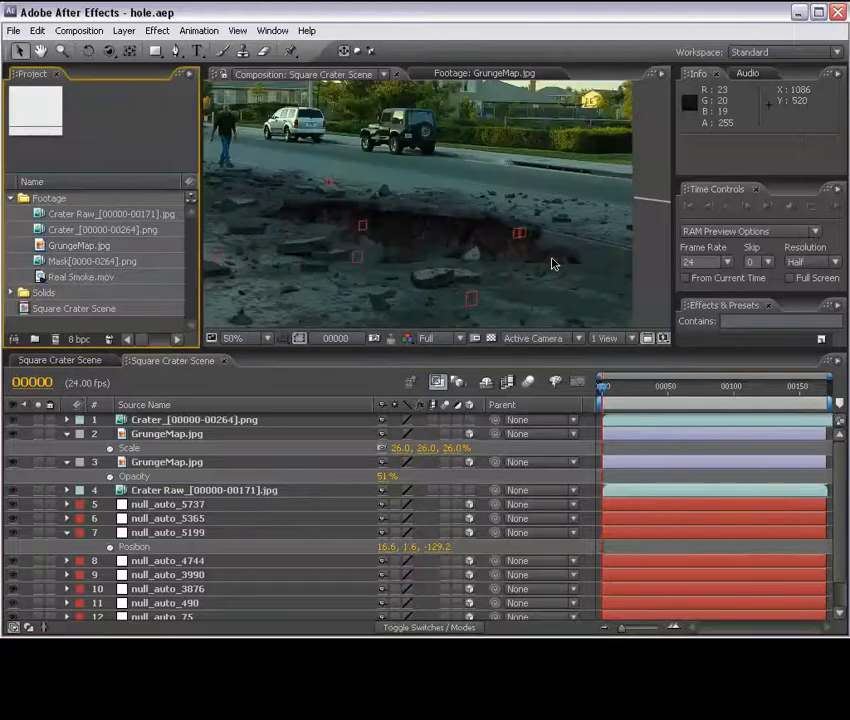
Scrub through the Real Smoke.mov footage in its own viewer to examine the smoke, and return to the Square Crater Scene view
double_click(68, 279)
drag(229, 302, 527, 302)
key(space)
drag(376, 269, 418, 232)
drag(325, 302, 255, 303)
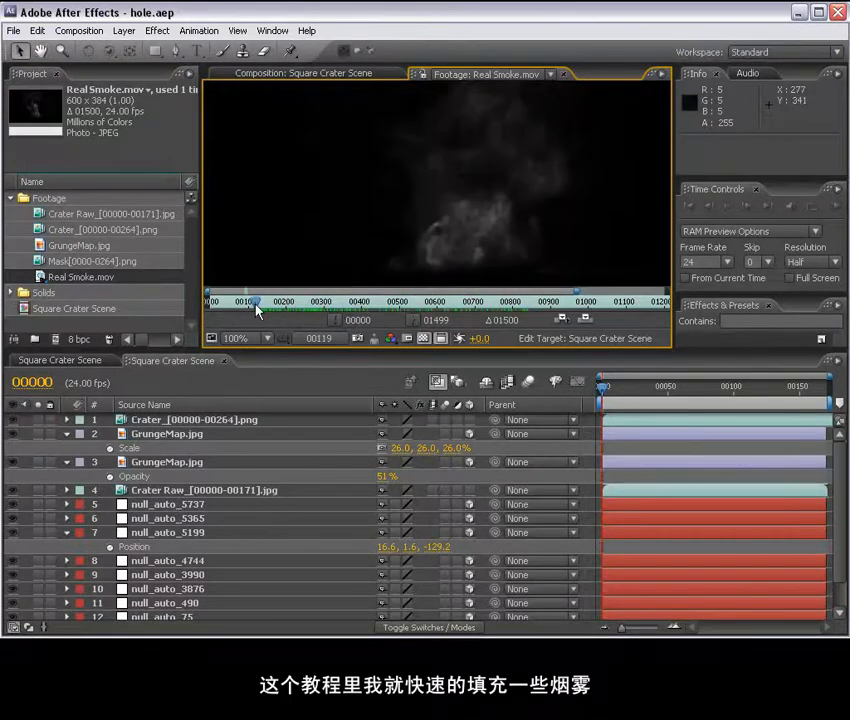
click(264, 75)
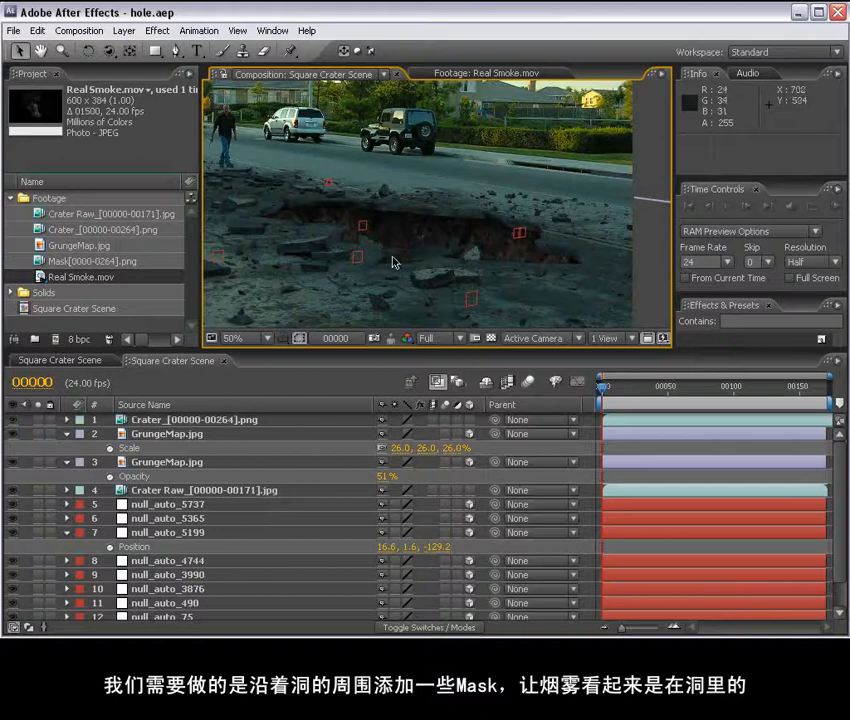
Open the Mask[0000-0264].png sequence in its own viewer and examine the whole frame
click(86, 230)
click(75, 261)
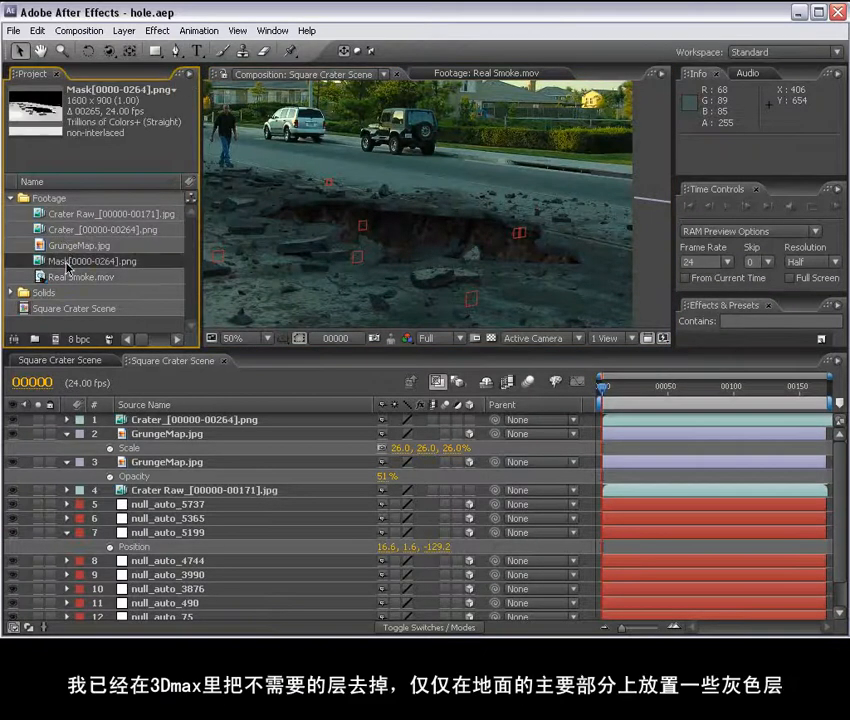
double_click(60, 262)
key(h)
drag(390, 186, 403, 189)
scroll(390, 210, down, 2)
key(v)
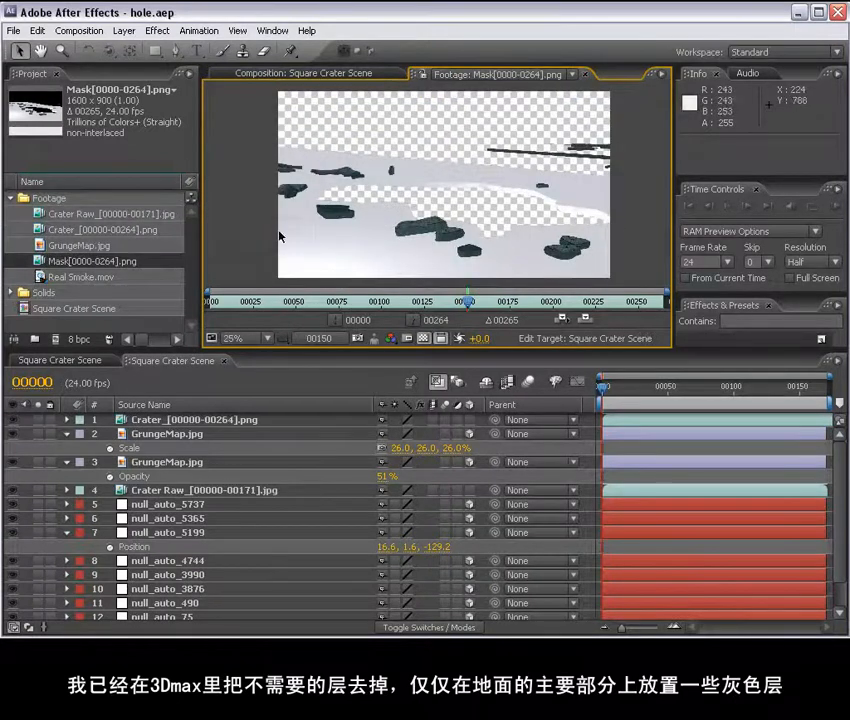
Inspect the mask's crater opening enlarged with the transparency grid turned off, and restore the normal workspace layout
key(grave)
scroll(461, 264, up, 2)
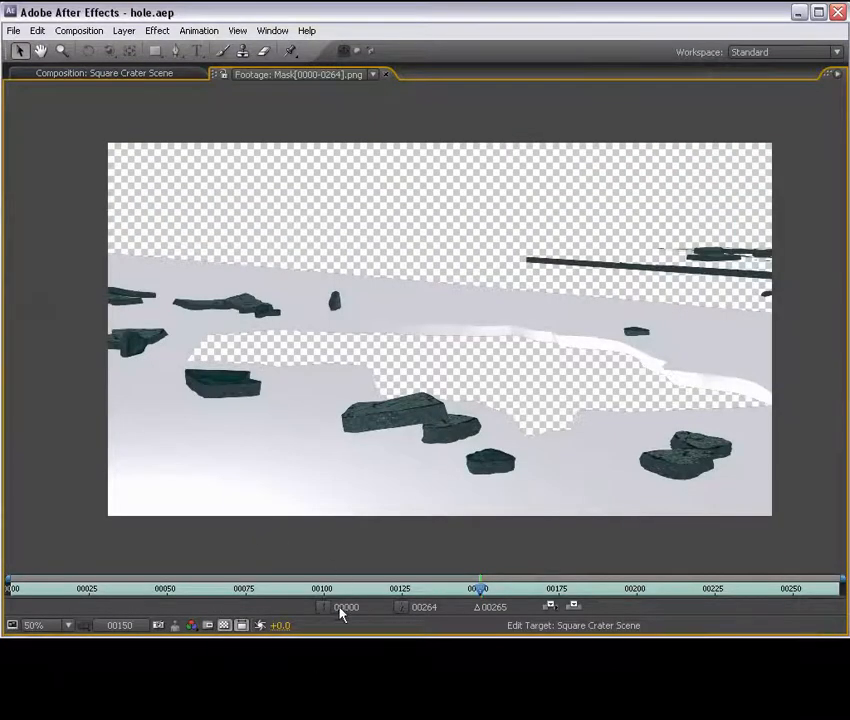
click(227, 625)
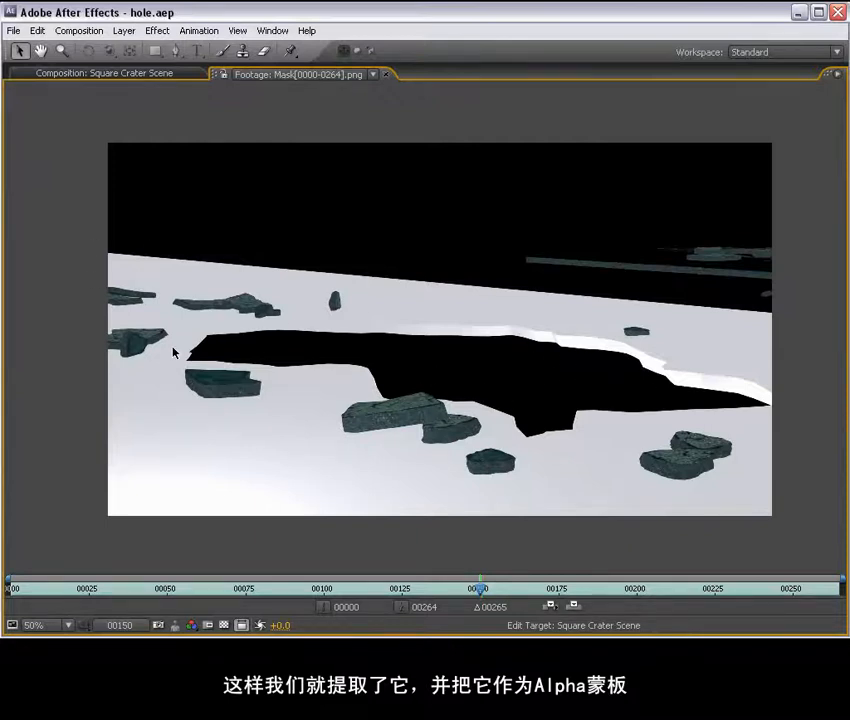
key(grave)
scroll(315, 243, down, 2)
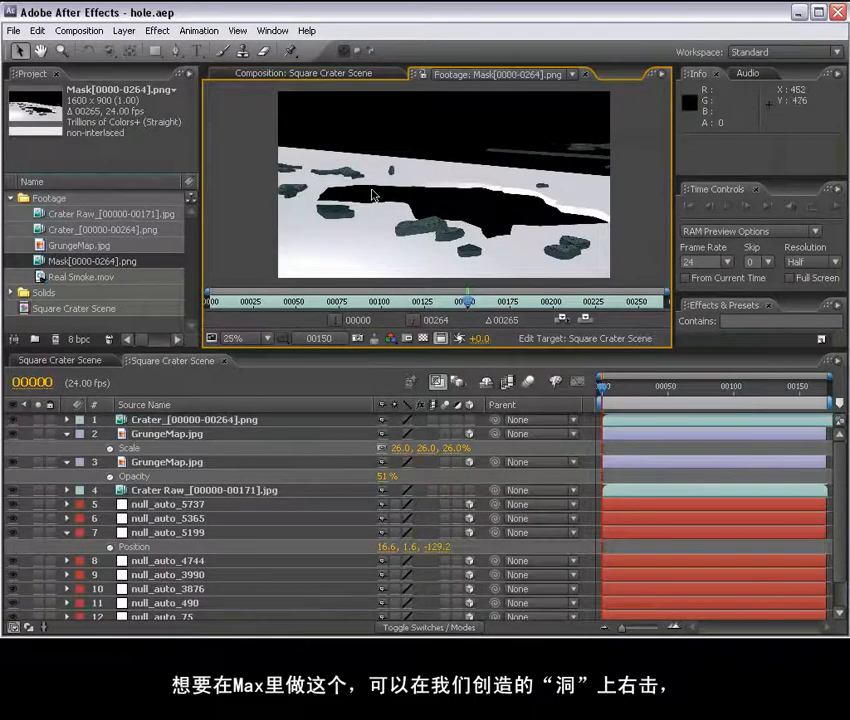
scroll(436, 208, up, 2)
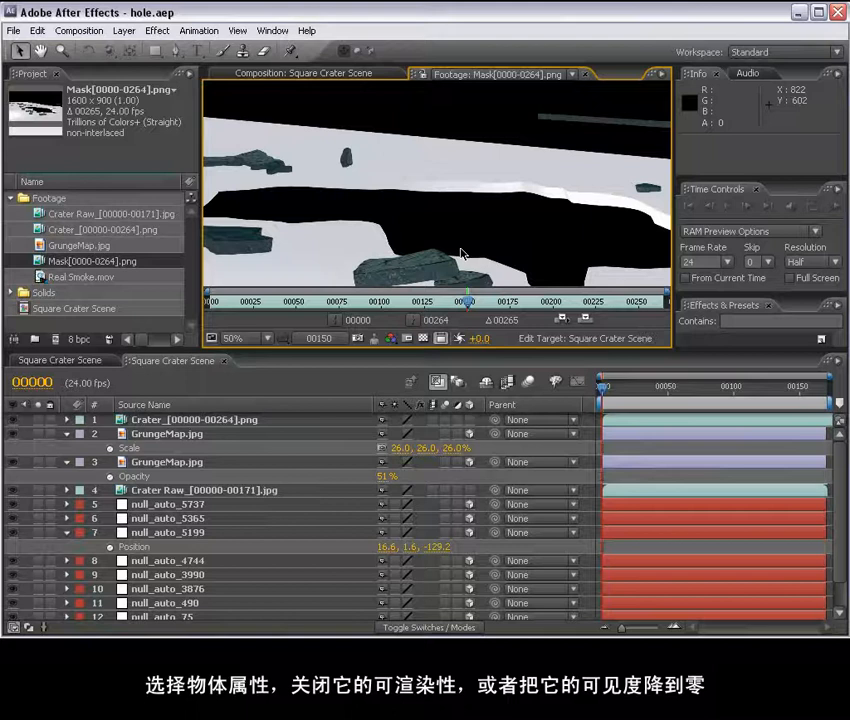
scroll(462, 254, down, 1)
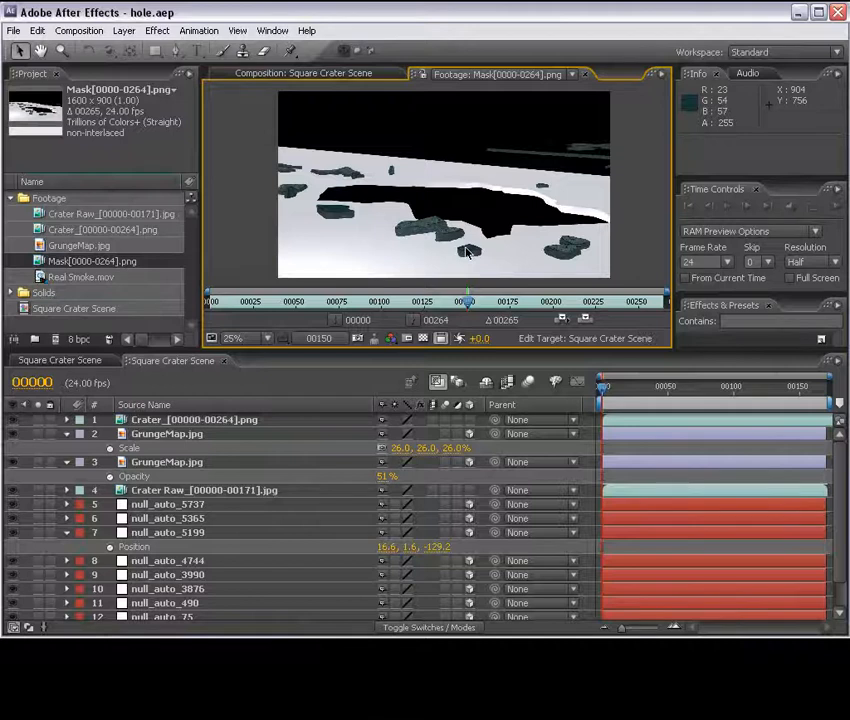
Return to the Square Crater Scene view and add Mask[0000-0264].png to the composition as the top layer
click(290, 75)
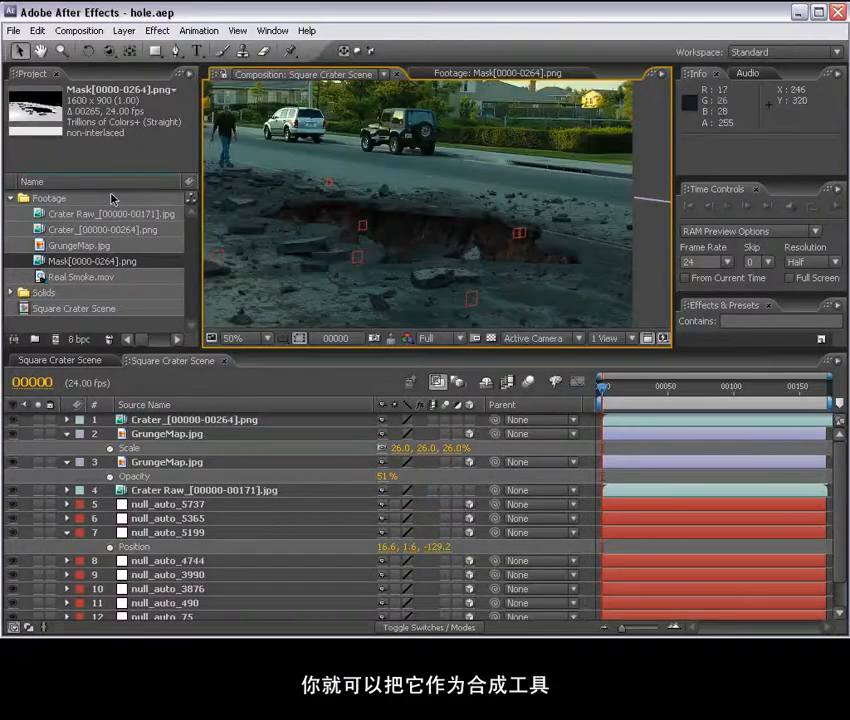
key(h)
drag(390, 266, 456, 261)
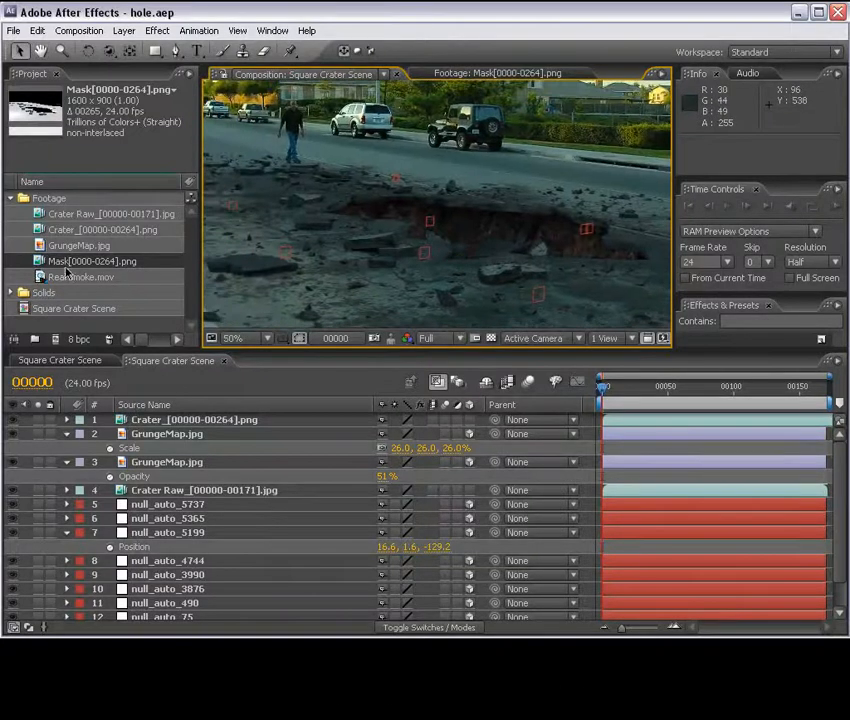
drag(70, 263, 140, 422)
scroll(410, 223, down, 1)
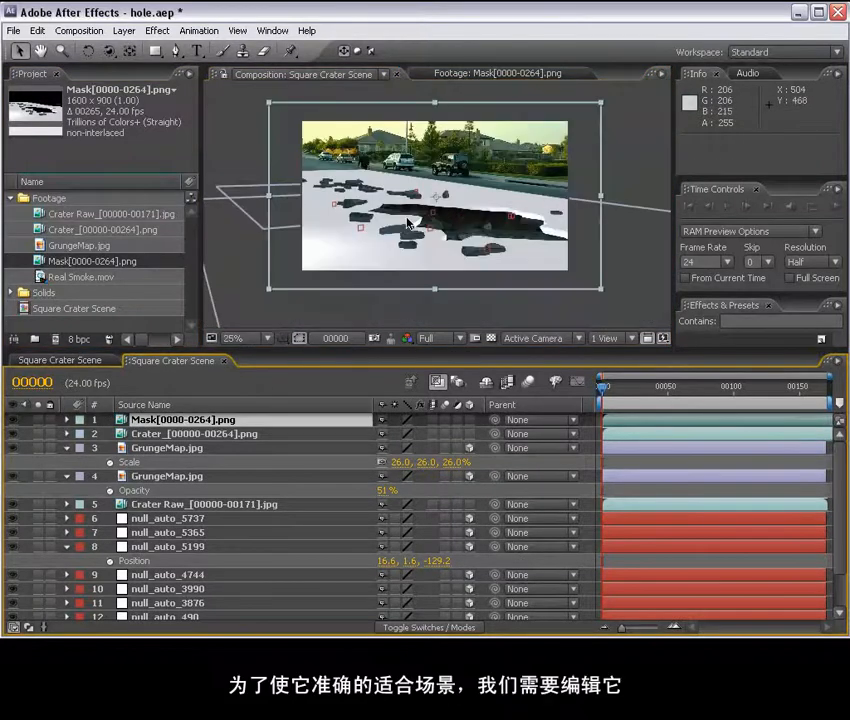
Scale the Mask[0000-0264].png layer to fit the composition size
key(grave)
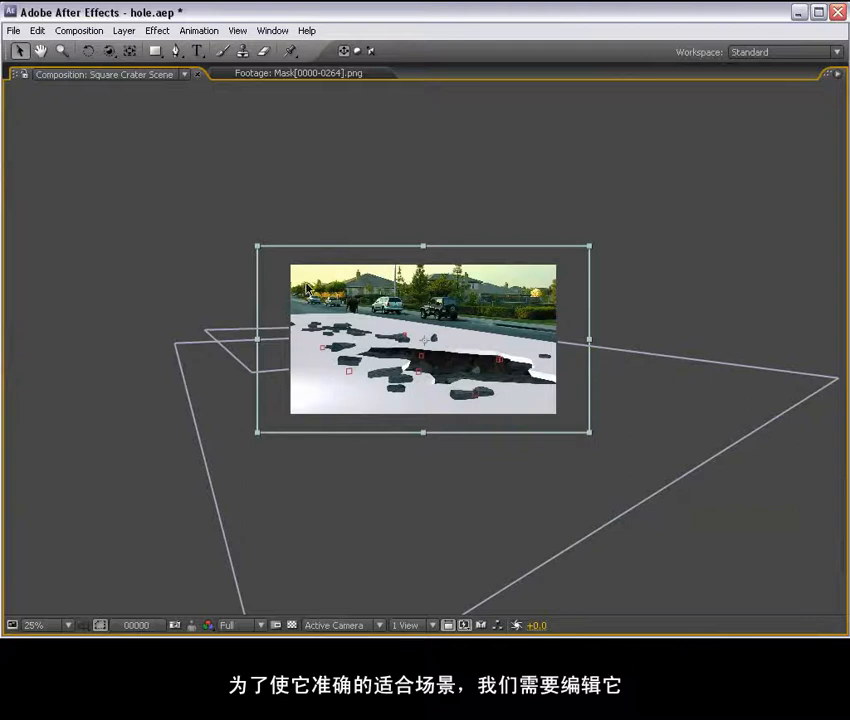
key(grave)
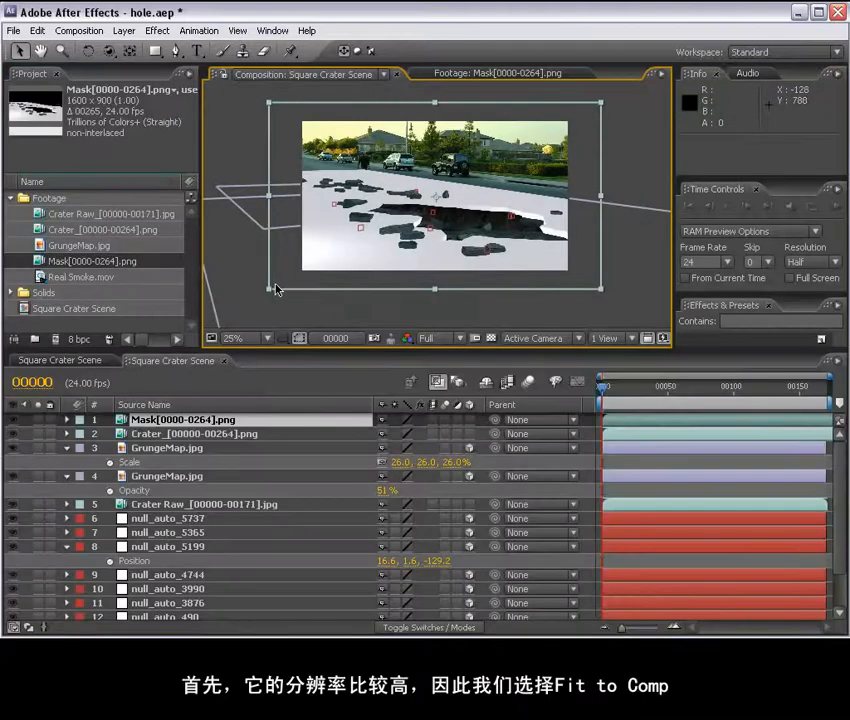
right_click(326, 238)
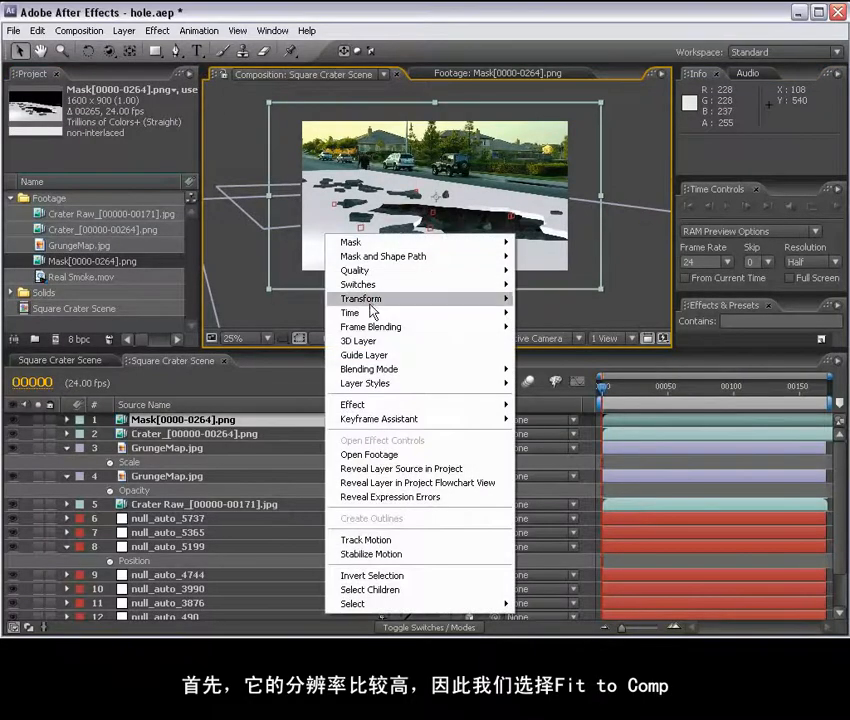
mouse_move(470, 298)
click(575, 412)
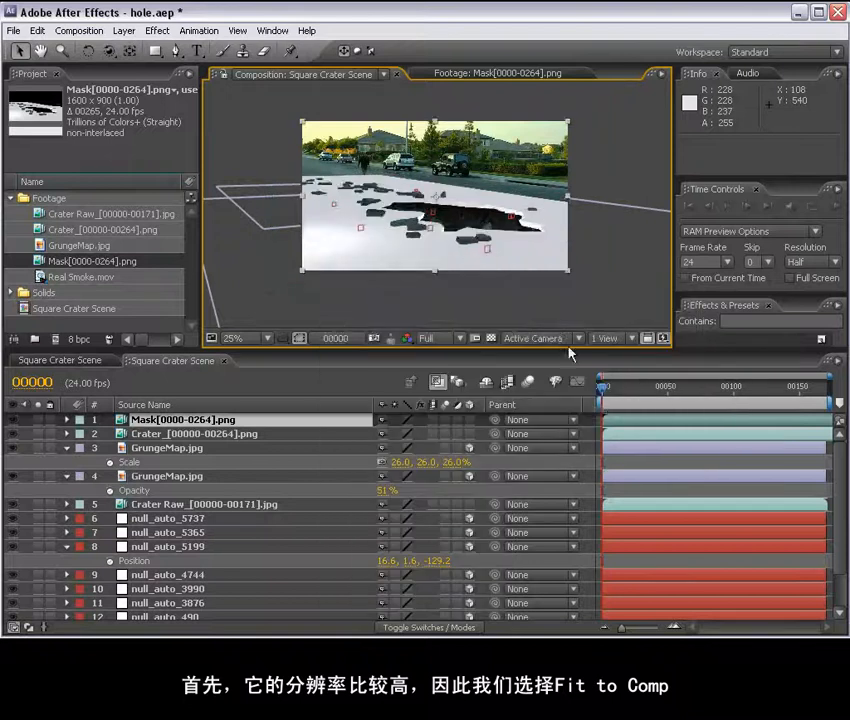
Solo the Mask and Crater sequence layers and check their alignment at several frames, ending at frame 129
drag(740, 386, 680, 389)
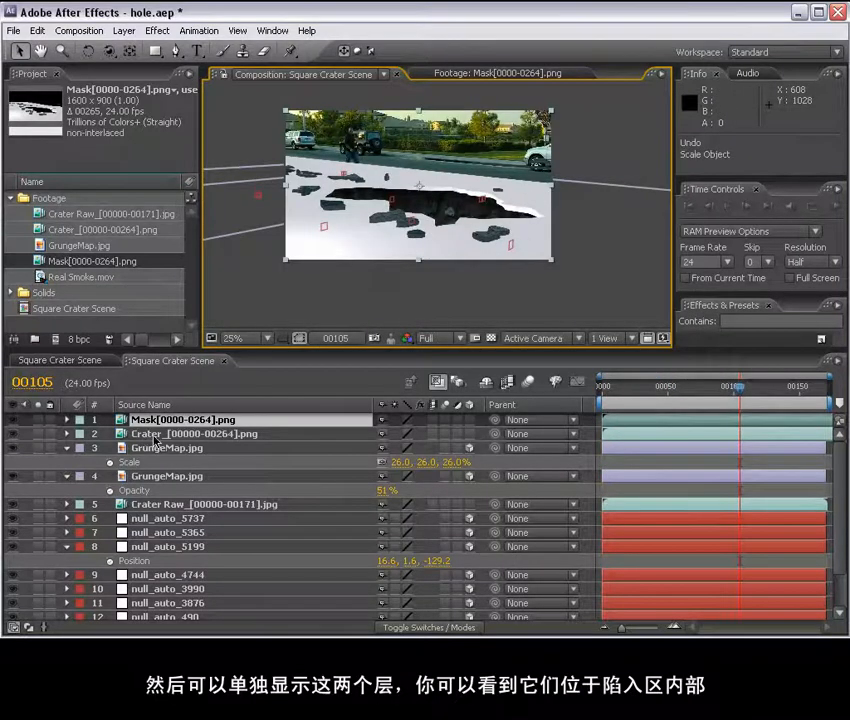
drag(39, 434, 39, 420)
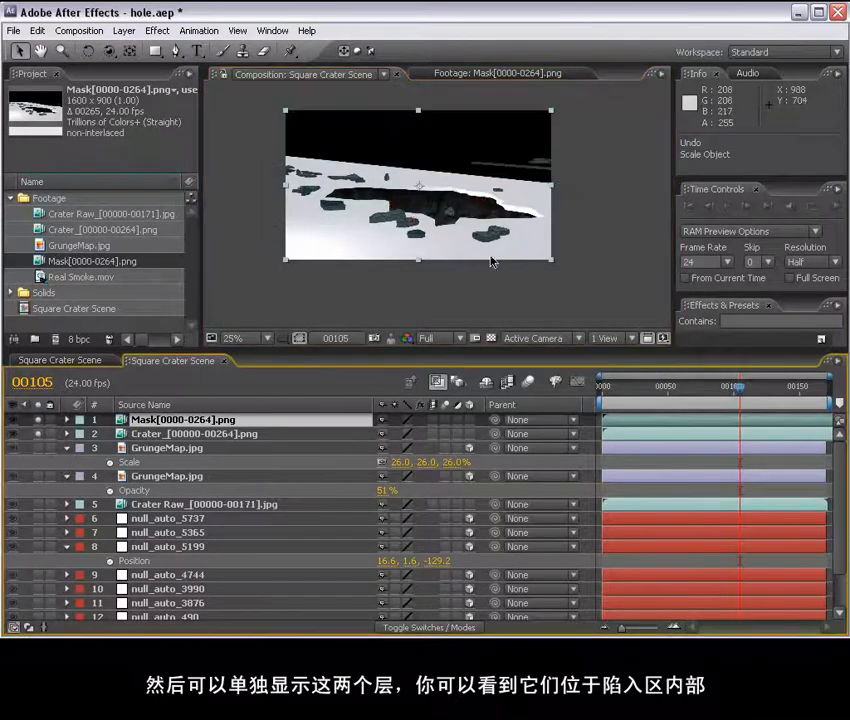
scroll(497, 262, up, 3)
click(673, 387)
click(732, 388)
click(771, 392)
scroll(378, 131, down, 2)
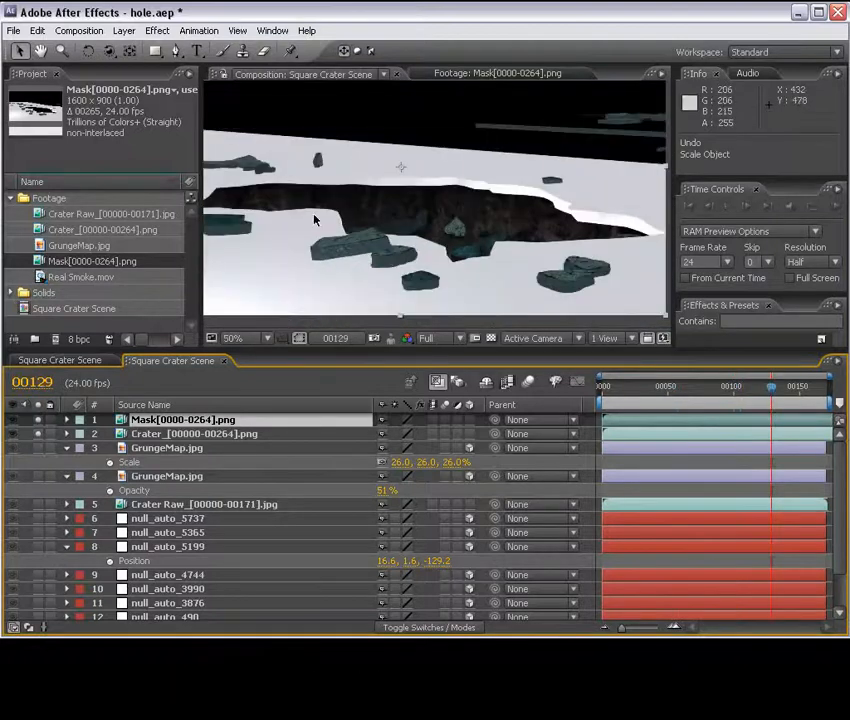
Take the Crater sequence layer out of solo and inspect the rear rim of the mask's crater opening on its own
click(37, 436)
scroll(408, 220, down, 1)
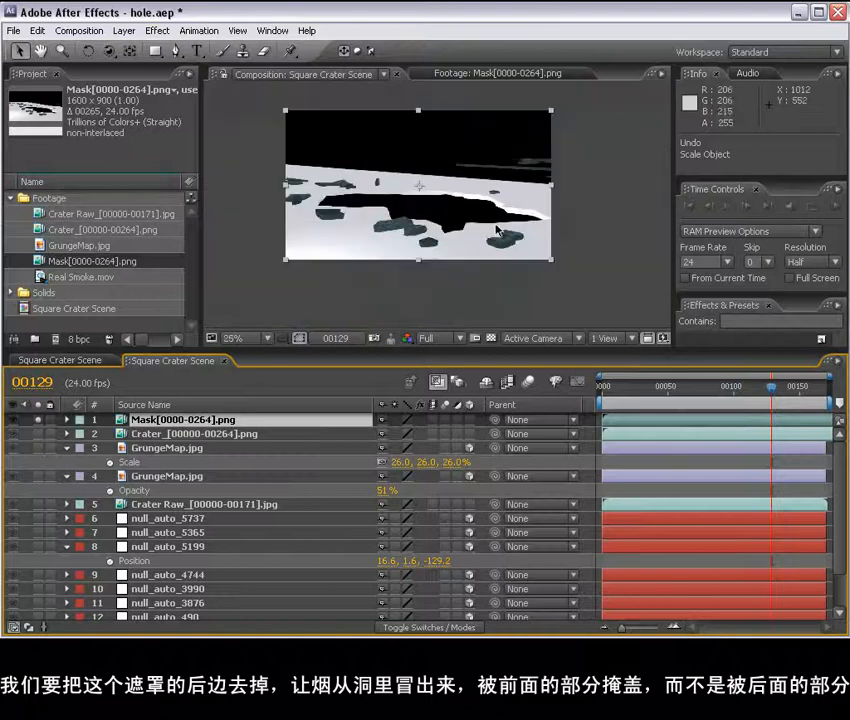
scroll(540, 224, up, 1)
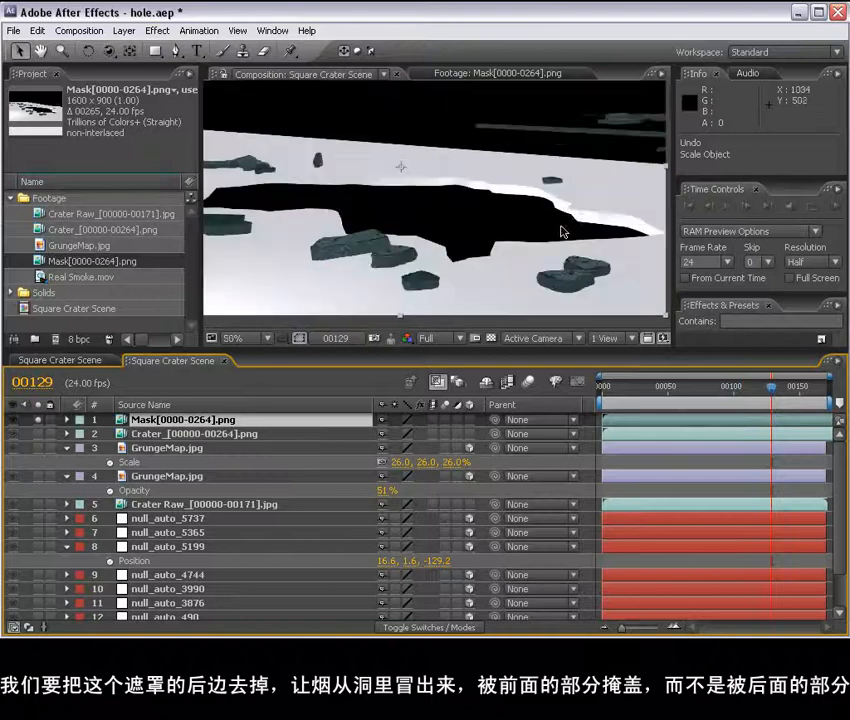
scroll(455, 212, down, 1)
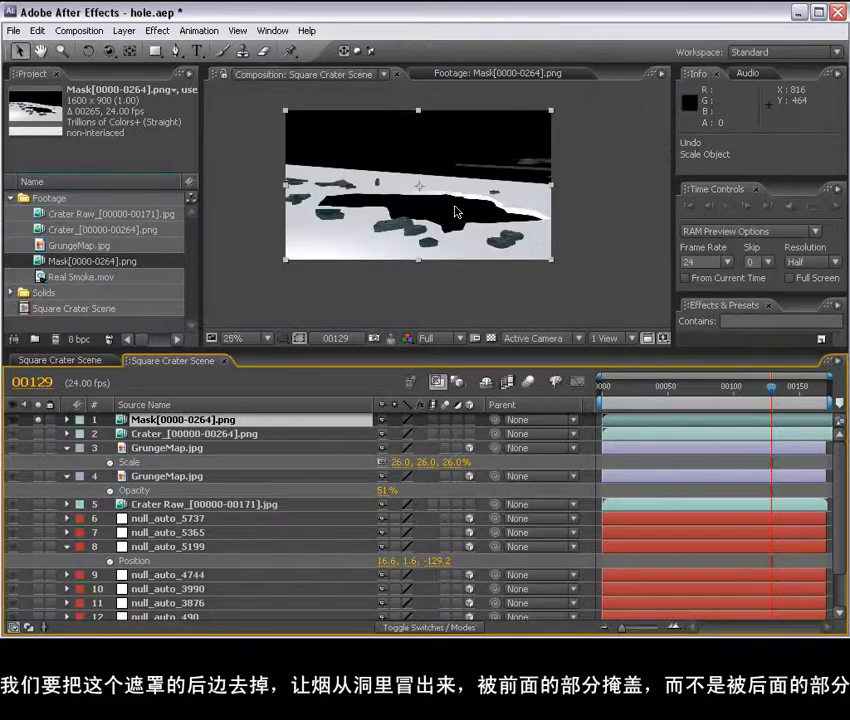
scroll(455, 212, up, 1)
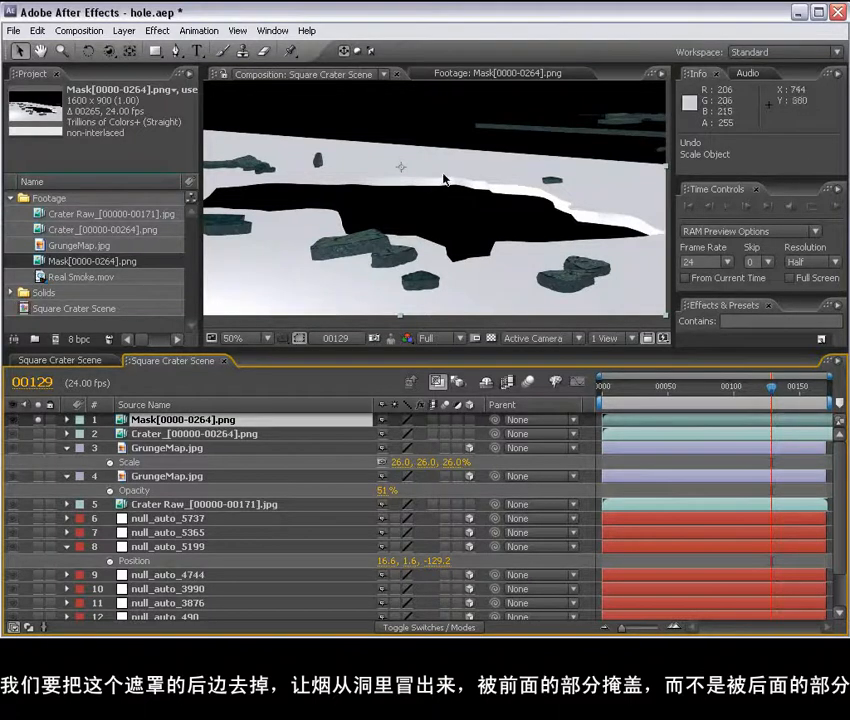
scroll(397, 154, down, 1)
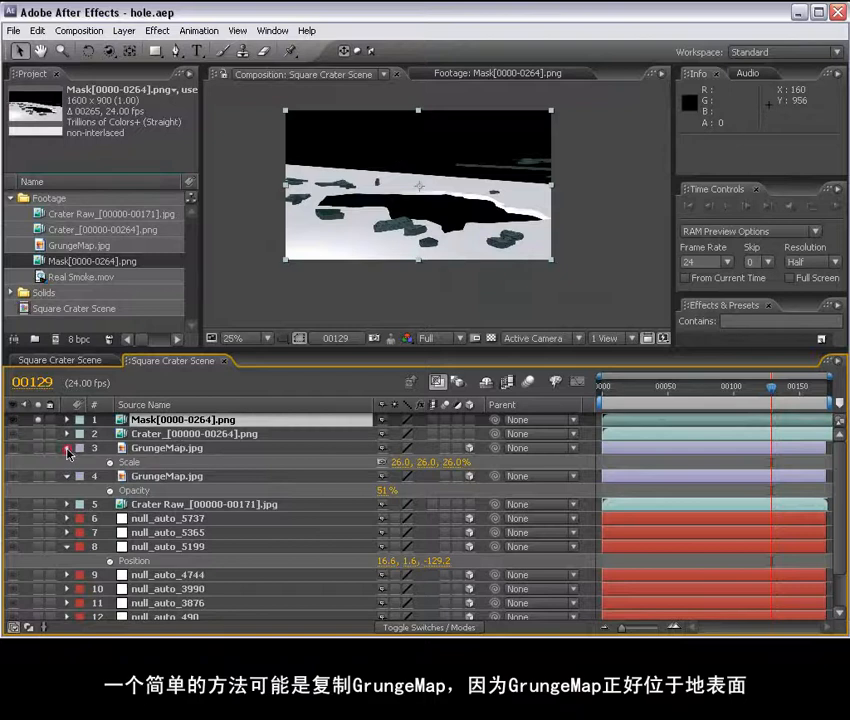
Collapse both GrungeMap.jpg layers' properties, check the upper one's ground coverage in solo, and select the lower one for use
click(67, 449)
click(67, 462)
click(165, 448)
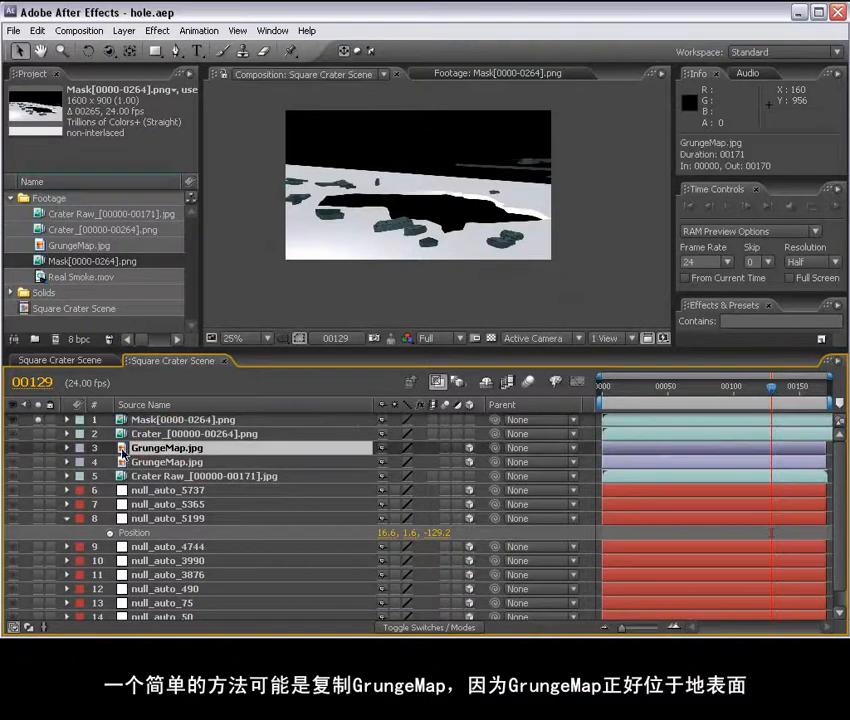
click(38, 449)
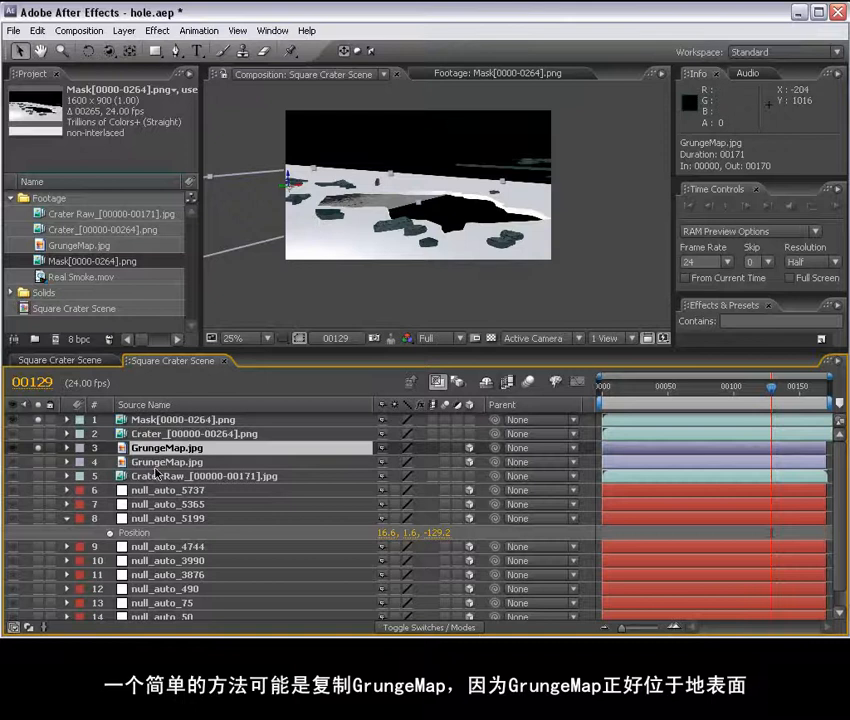
click(154, 463)
click(165, 448)
click(163, 461)
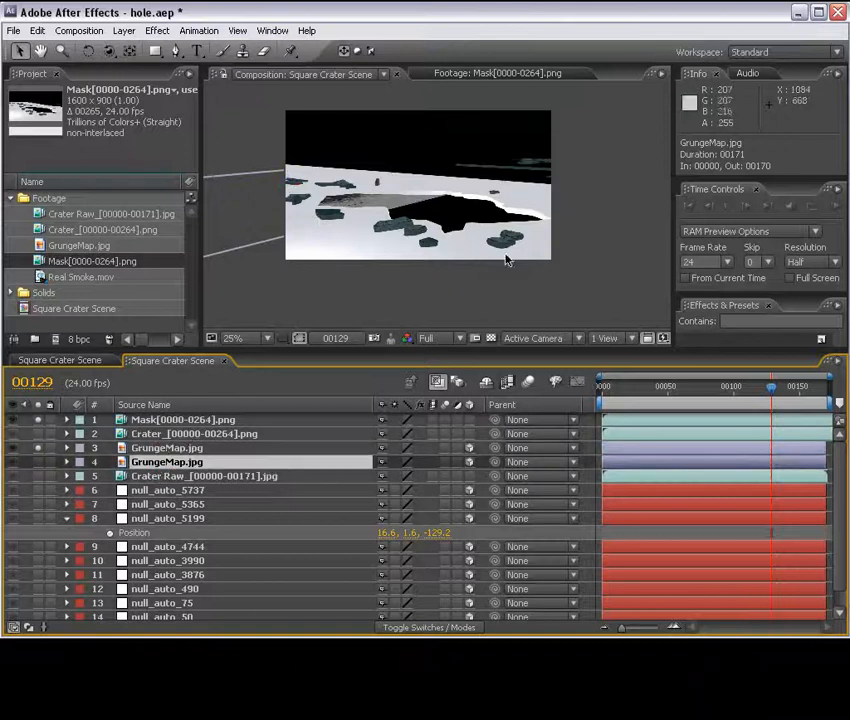
click(38, 449)
Duplicate the lower GrungeMap.jpg layer to the top of the stack above the mask, soloed with its blending mode set to Normal
key(ctrl+d)
drag(148, 465, 147, 422)
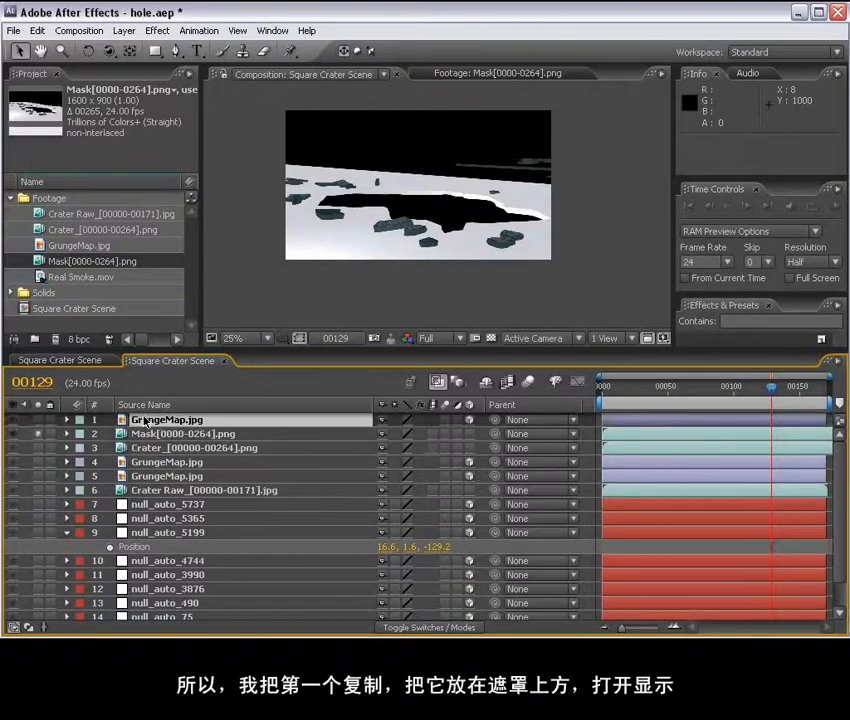
click(38, 421)
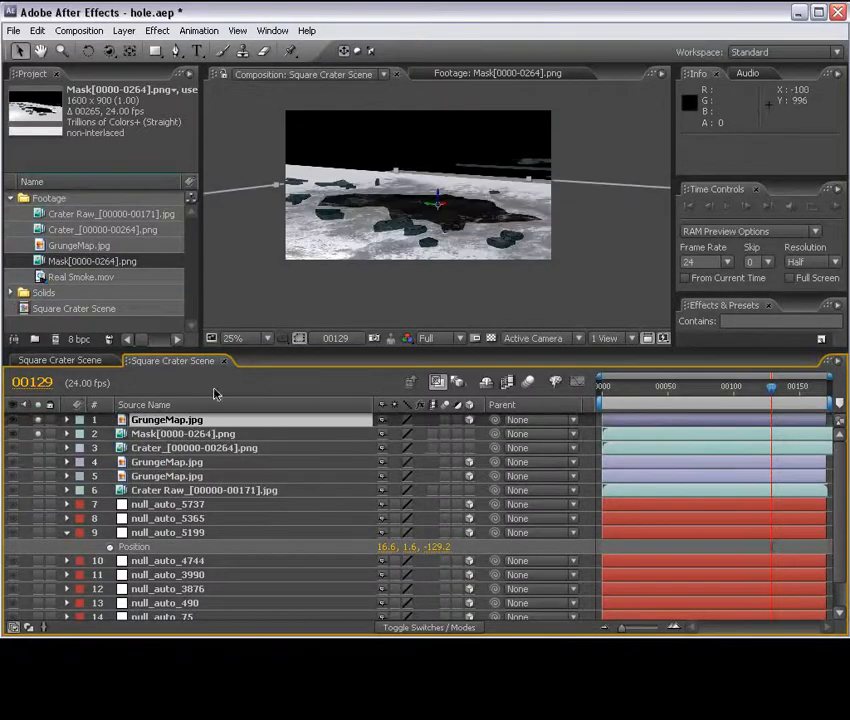
key(F4)
click(400, 420)
click(397, 353)
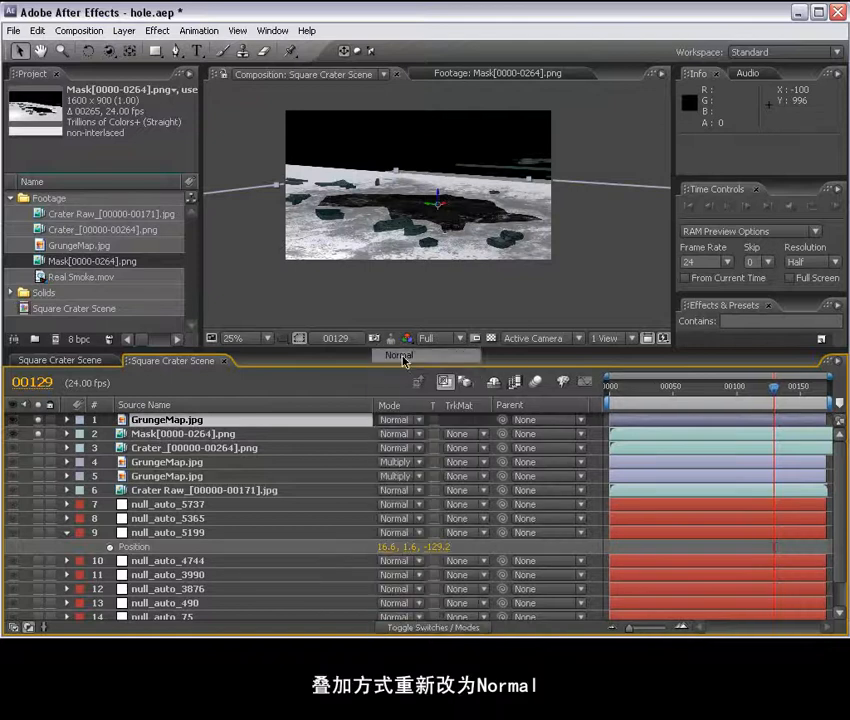
Apply a red Fill effect to the duplicated GrungeMap.jpg layer
click(157, 30)
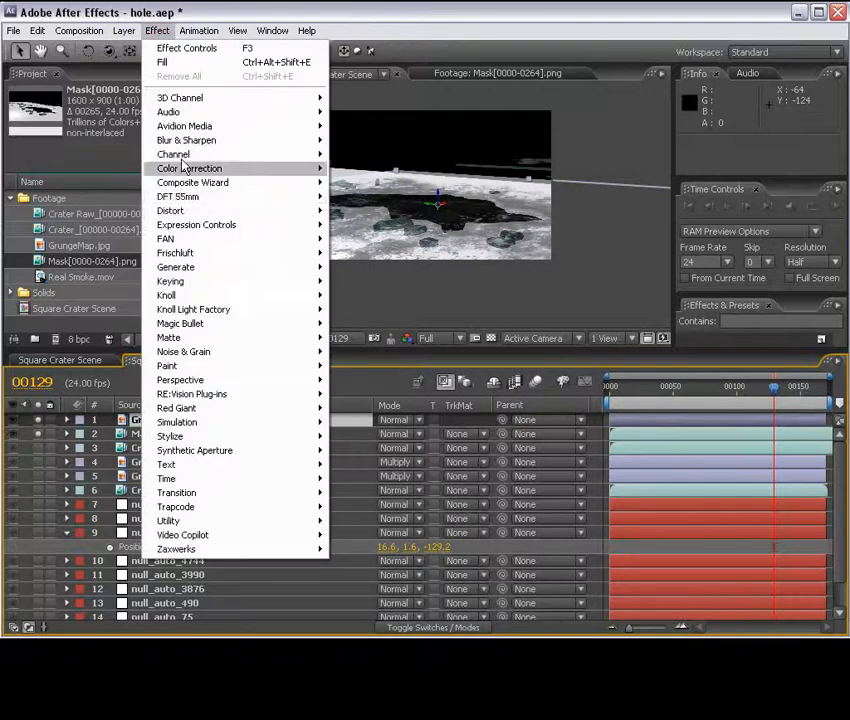
click(195, 269)
click(345, 464)
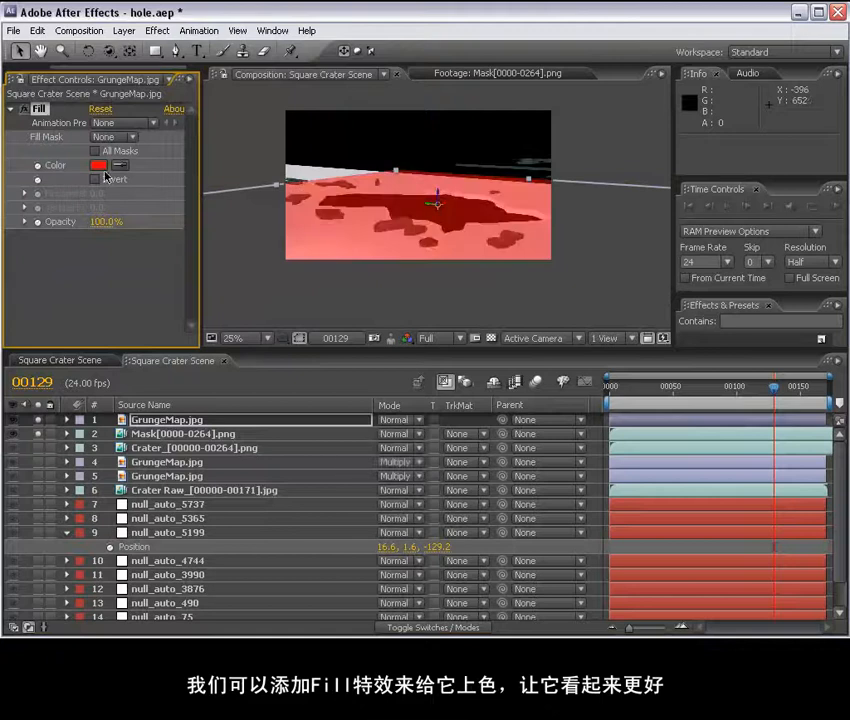
Set the filled GrungeMap.jpg layer's opacity to 68% and shift it about 83 units along Z to a position of 36.4, 1.6, -88.8
key(t)
drag(386, 434, 403, 434)
drag(431, 208, 370, 165)
Draw a closed Pen mask on the filled GrungeMap.jpg layer, running through the middle of the crater opening and around the ground behind it
click(176, 50)
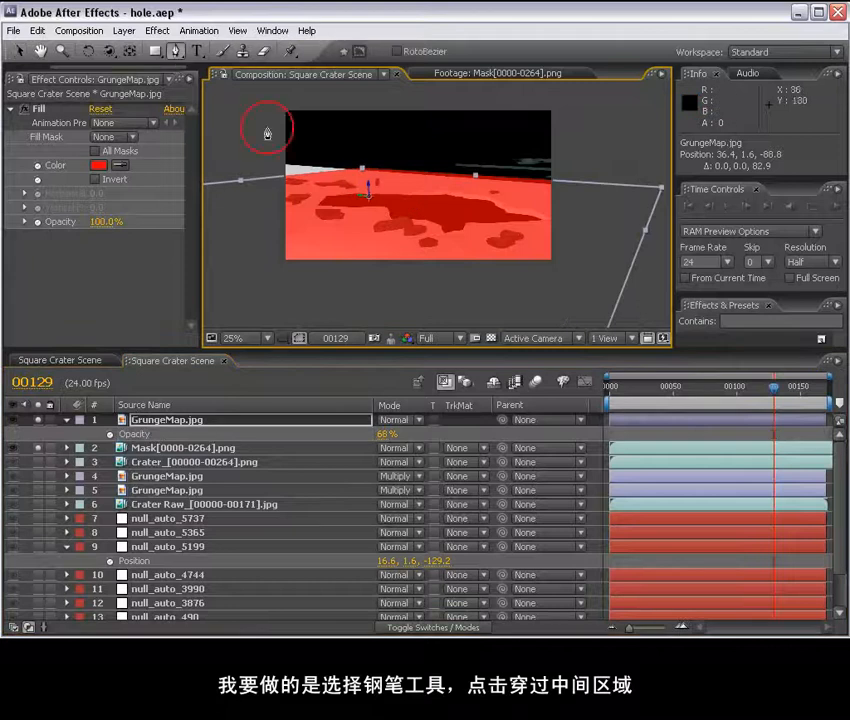
scroll(410, 237, up, 2)
key(grave)
click(813, 399)
drag(598, 376, 565, 368)
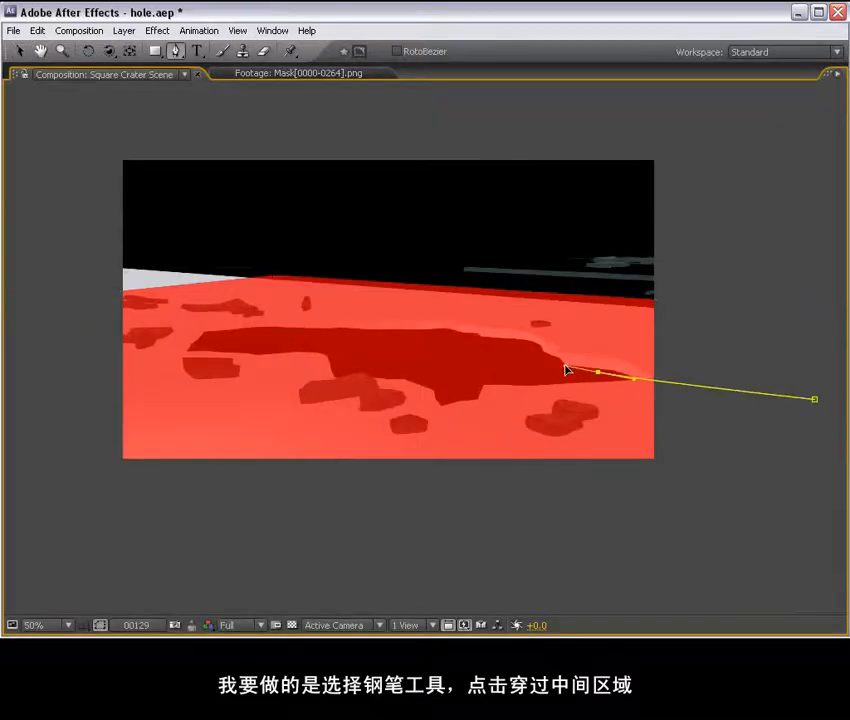
drag(385, 353, 360, 344)
drag(273, 340, 258, 343)
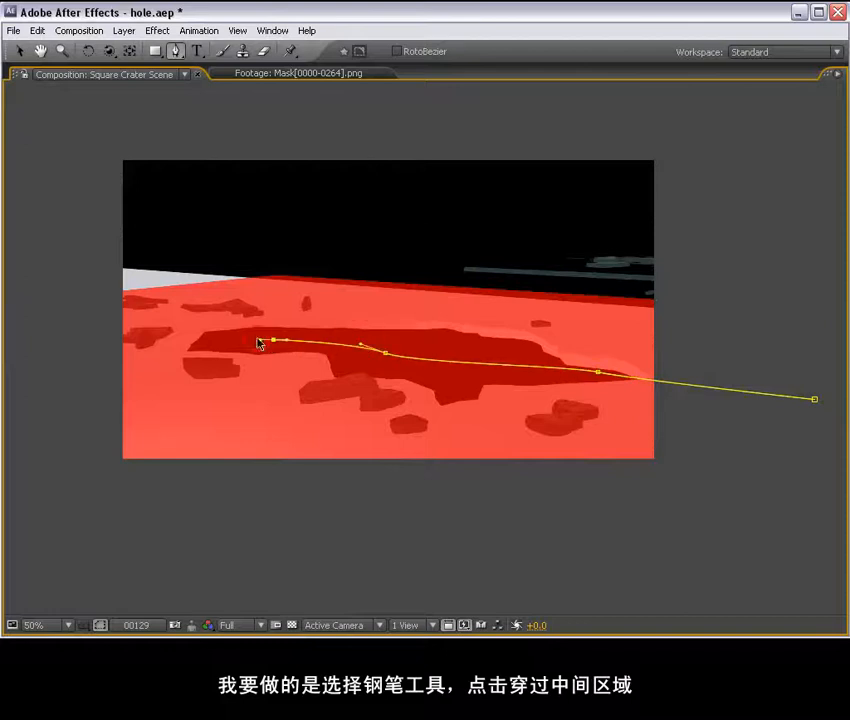
click(206, 341)
click(154, 326)
click(242, 246)
click(760, 272)
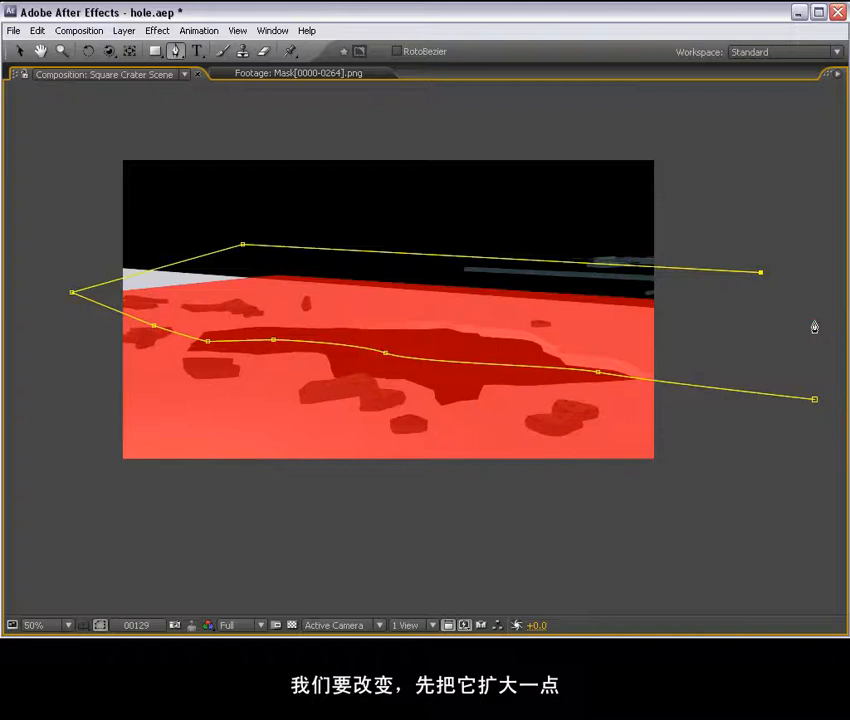
click(815, 400)
key(v)
key(grave)
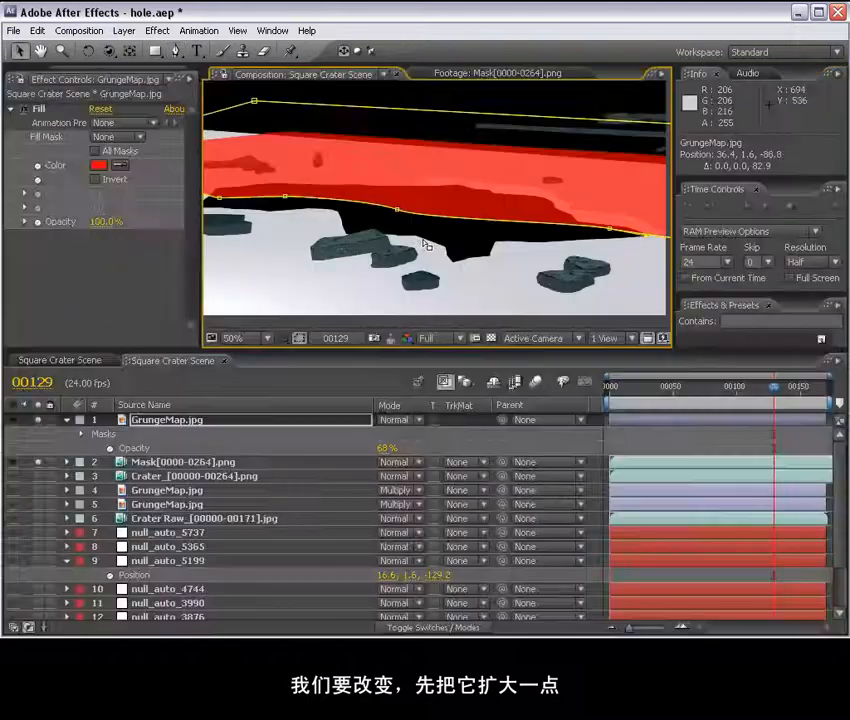
Move the mask's upper-left vertex outward to enlarge the shape, and set Mask 1 to Subtract
scroll(431, 219, down, 1)
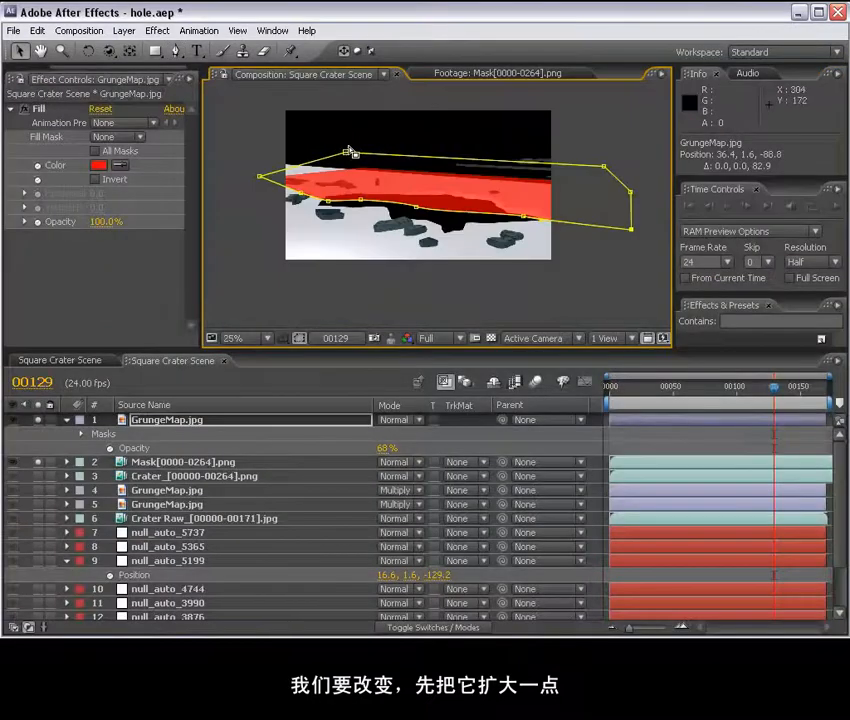
drag(346, 153, 283, 138)
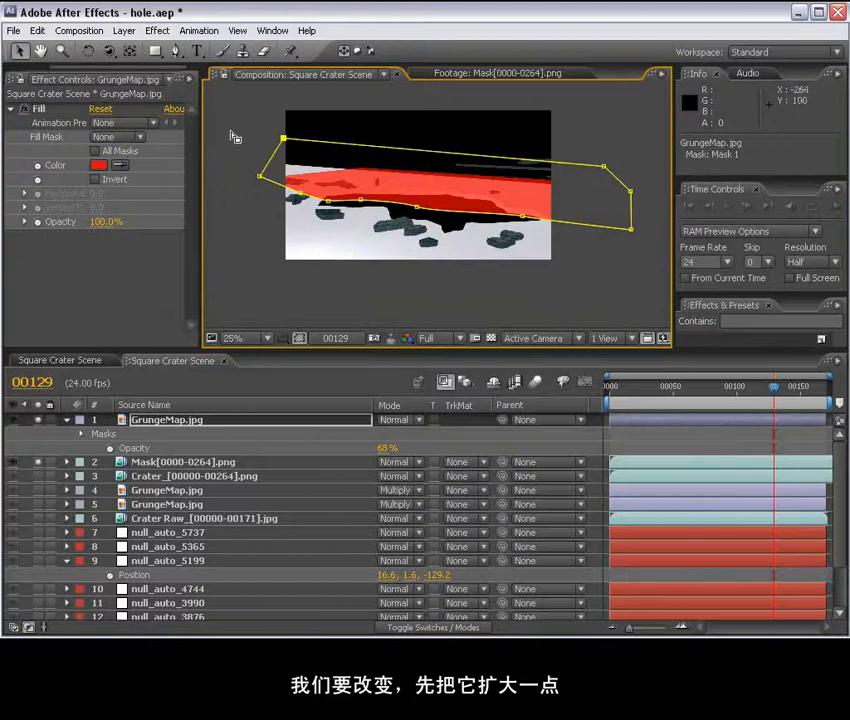
key(m)
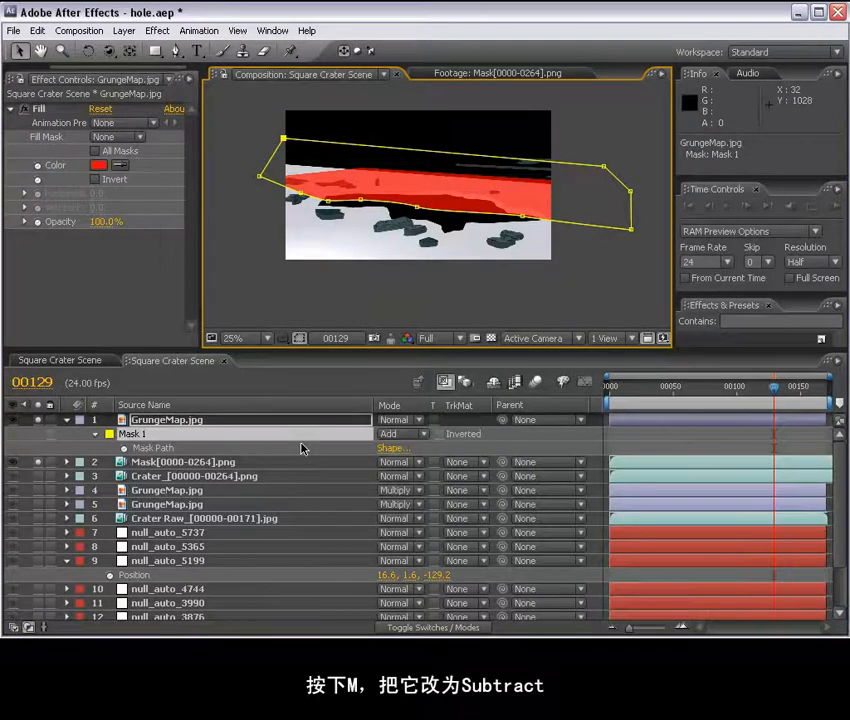
click(412, 438)
click(408, 446)
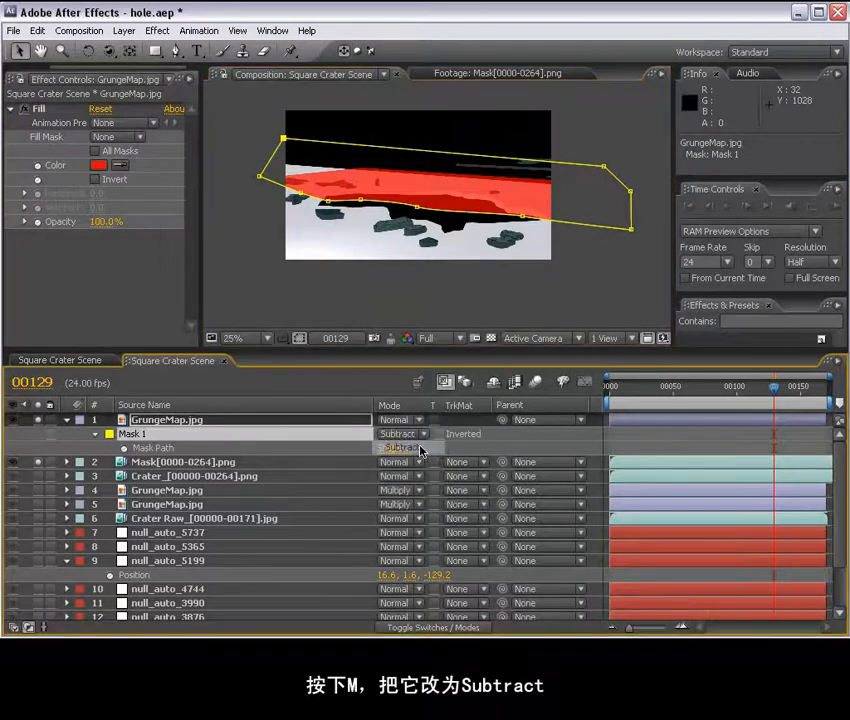
click(652, 447)
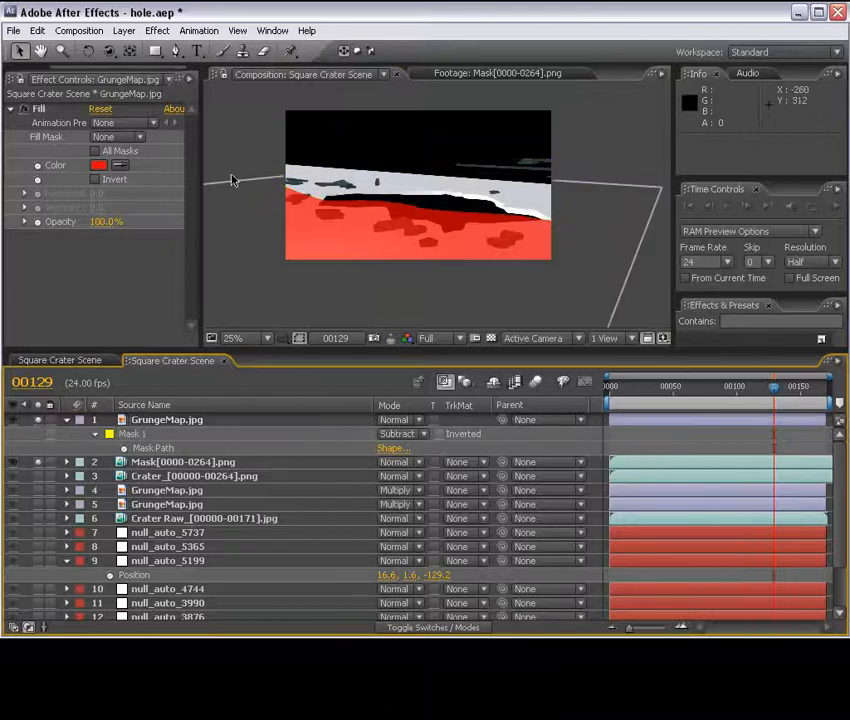
Scrub the composition from its early frames to frame 168 to examine how the red ground layer follows the crater
drag(718, 390, 620, 393)
click(697, 393)
drag(697, 393, 823, 397)
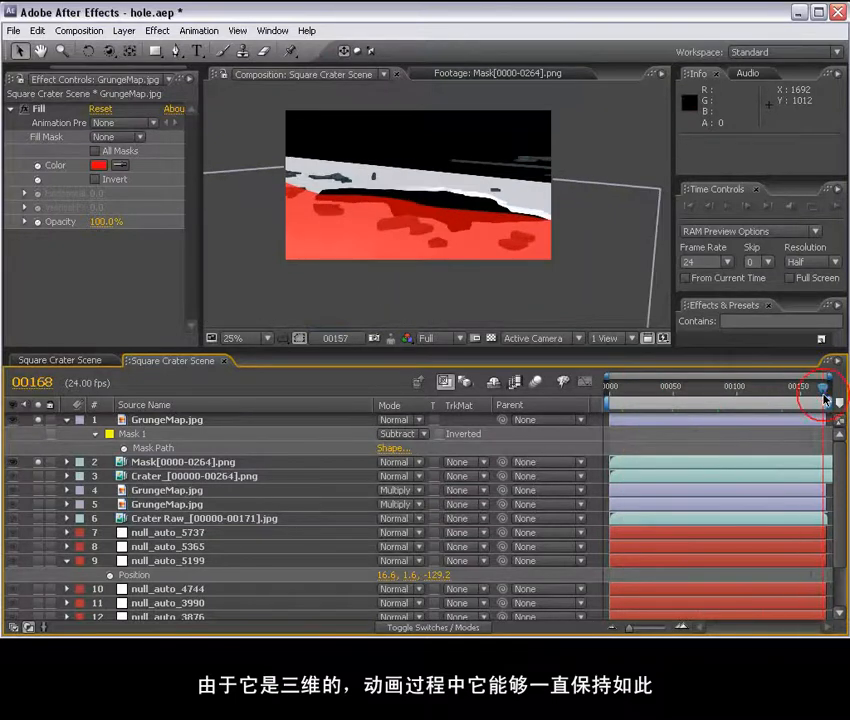
Set the Mask[0000-0264].png layer's track matte to Alpha Matte, using the GrungeMap.jpg layer above it
click(183, 462)
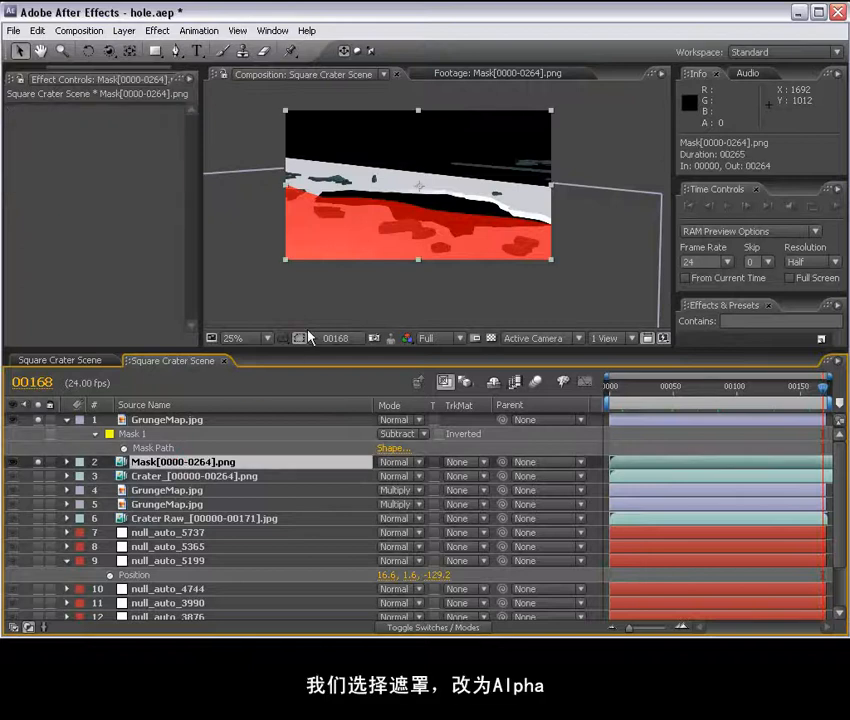
click(459, 465)
click(497, 508)
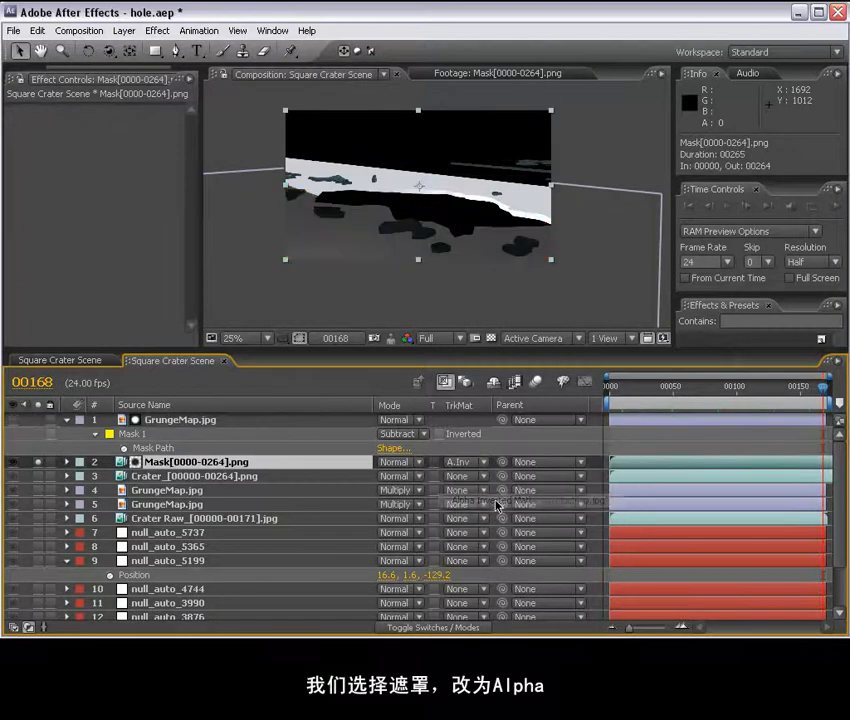
click(465, 462)
click(481, 448)
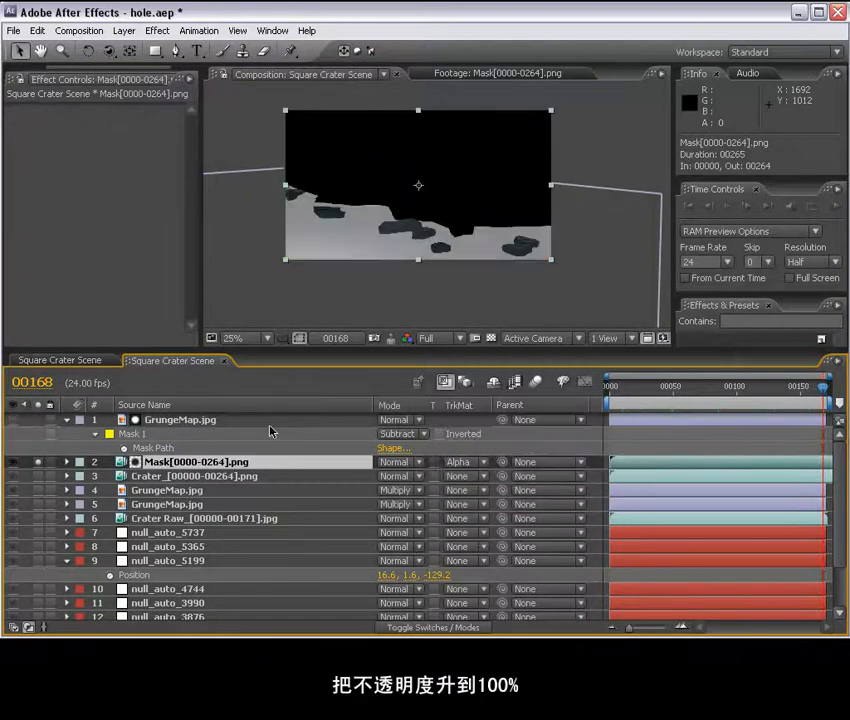
Set the matte GrungeMap.jpg layer's opacity to 100% and check the front-ground matte across the composition's frames
click(244, 421)
key(t)
drag(386, 437, 653, 440)
click(657, 437)
key(grave)
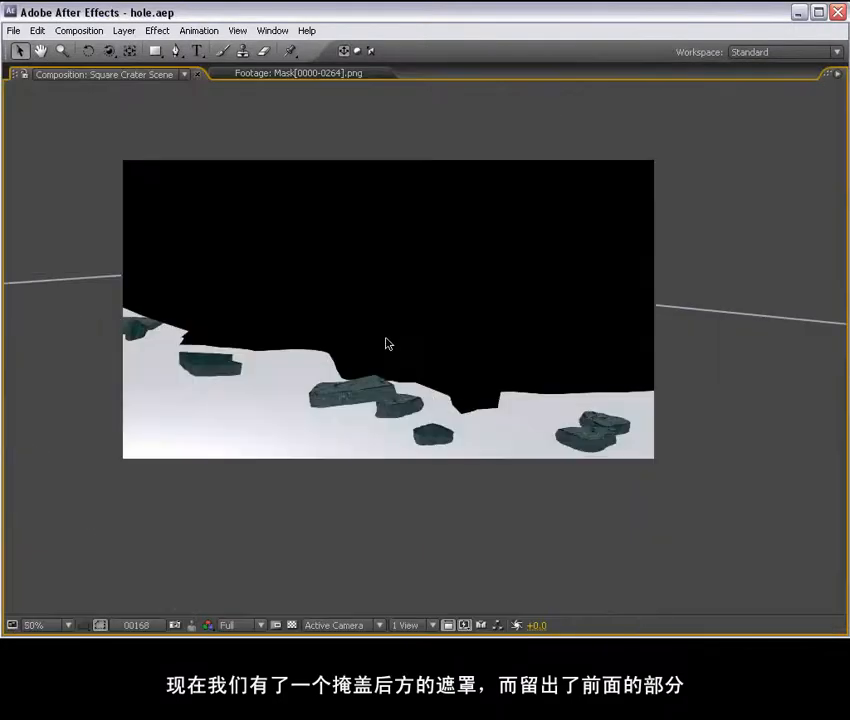
key(grave)
click(767, 386)
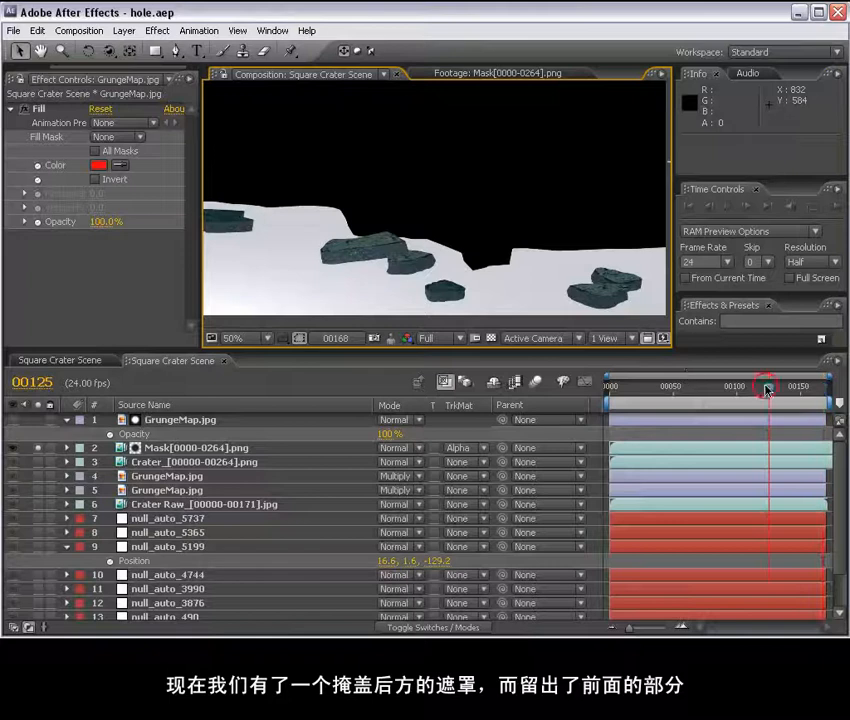
click(698, 388)
key(comma)
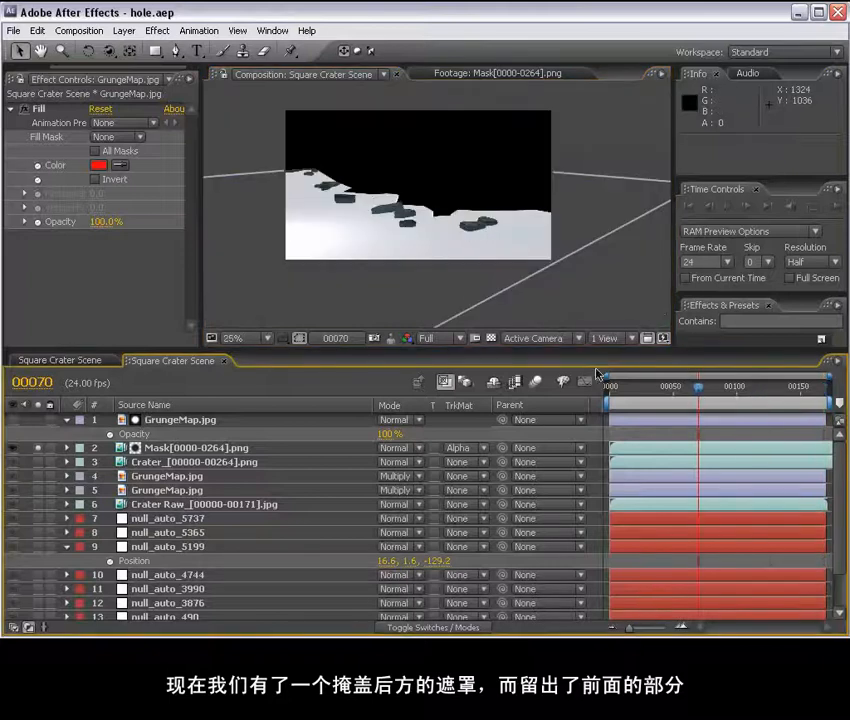
drag(654, 395, 626, 395)
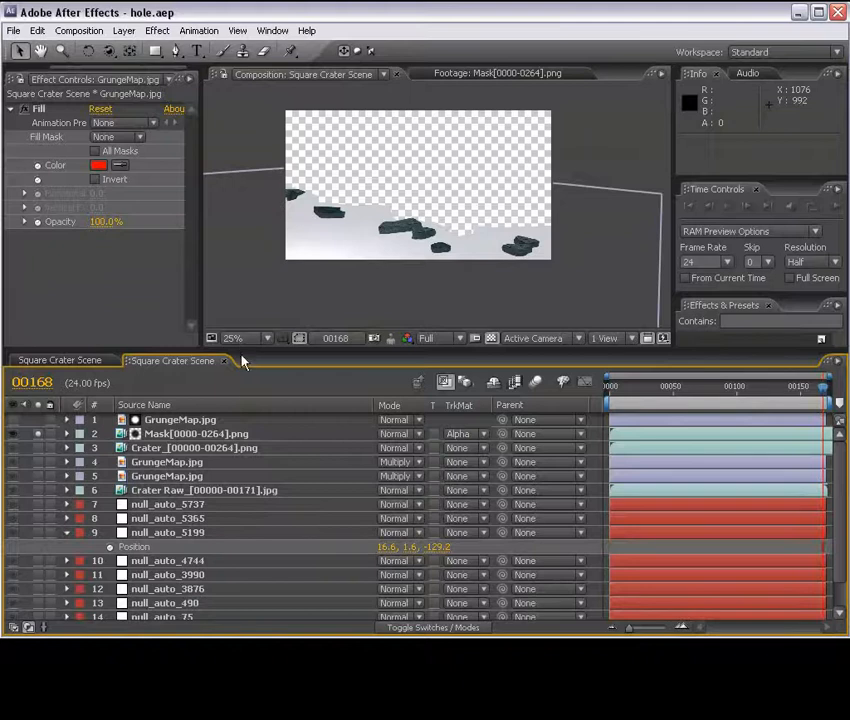
Duplicate the Camera_1_Shape1 layer and move the copy above the matte GrungeMap.jpg layer at the head of the layer stack
click(173, 435)
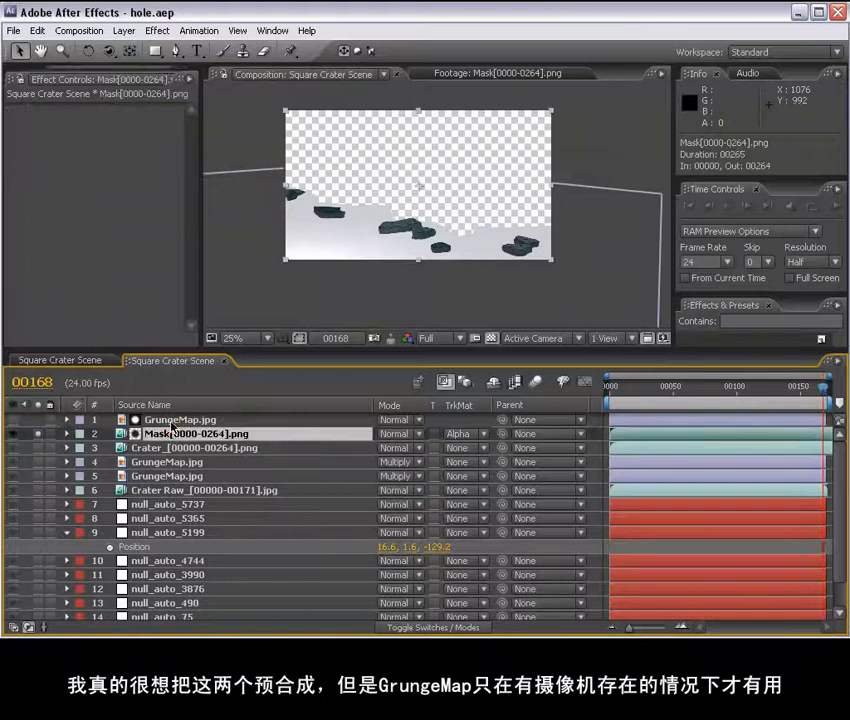
click(171, 419)
shift+click(172, 435)
click(163, 447)
click(188, 420)
drag(232, 352, 240, 273)
click(171, 563)
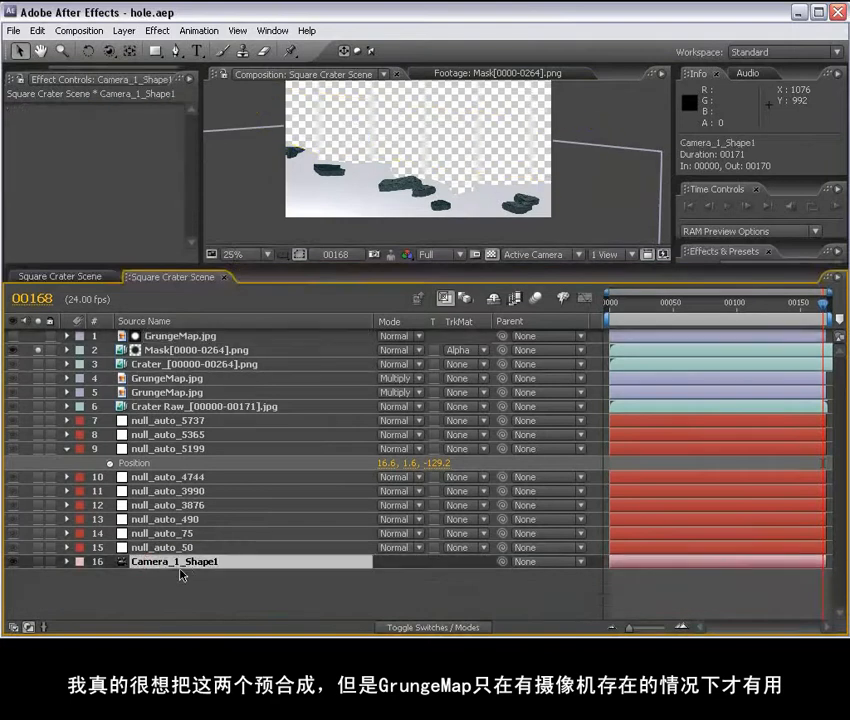
click(37, 30)
click(76, 178)
drag(174, 553, 172, 336)
Pre-compose the camera copy, matte GrungeMap.jpg and Mask[0000-0264].png layers as Mask, moving all attributes into the new composition
shift+click(153, 366)
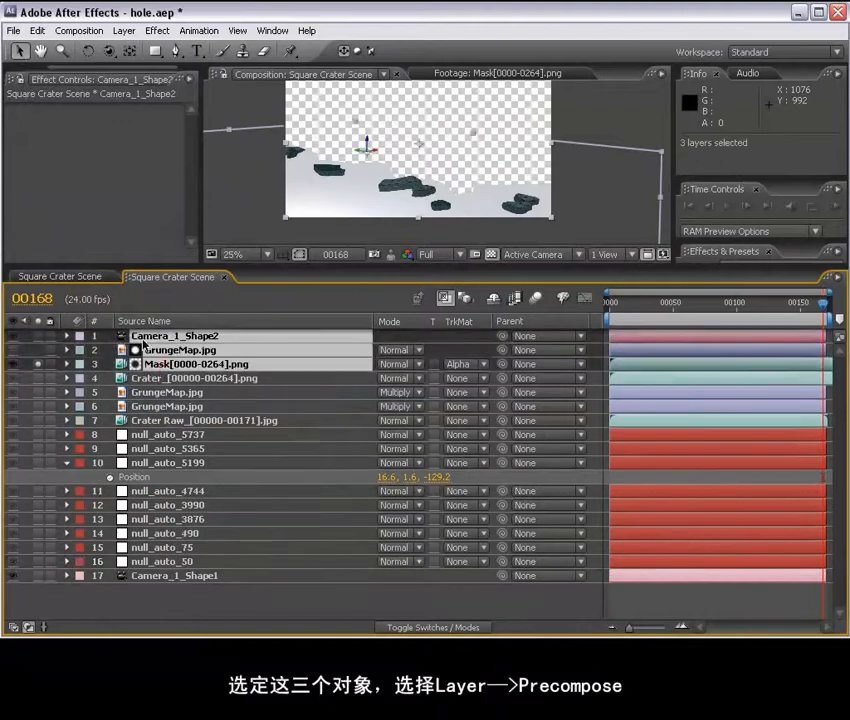
click(123, 30)
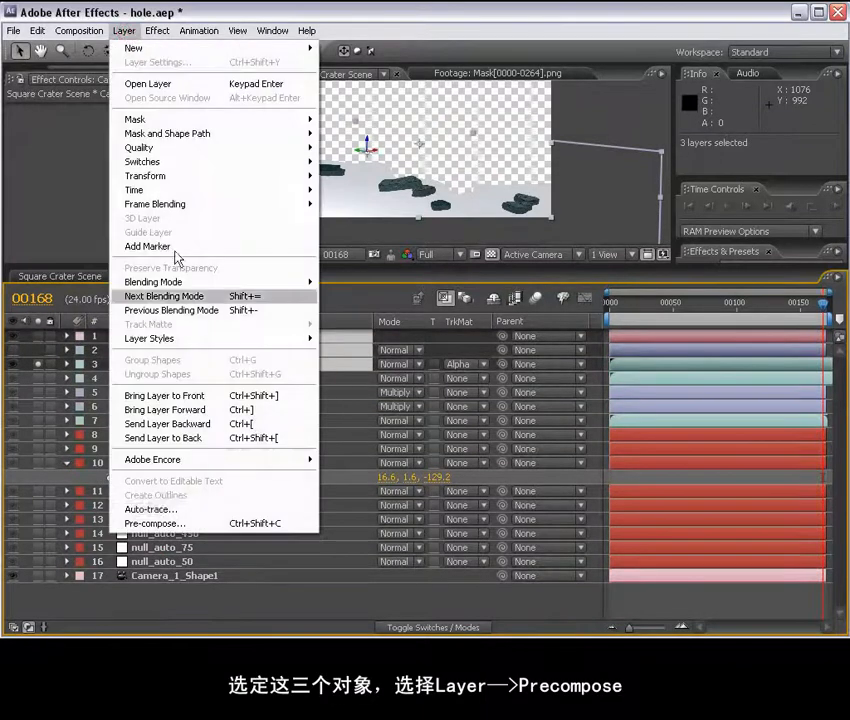
click(160, 523)
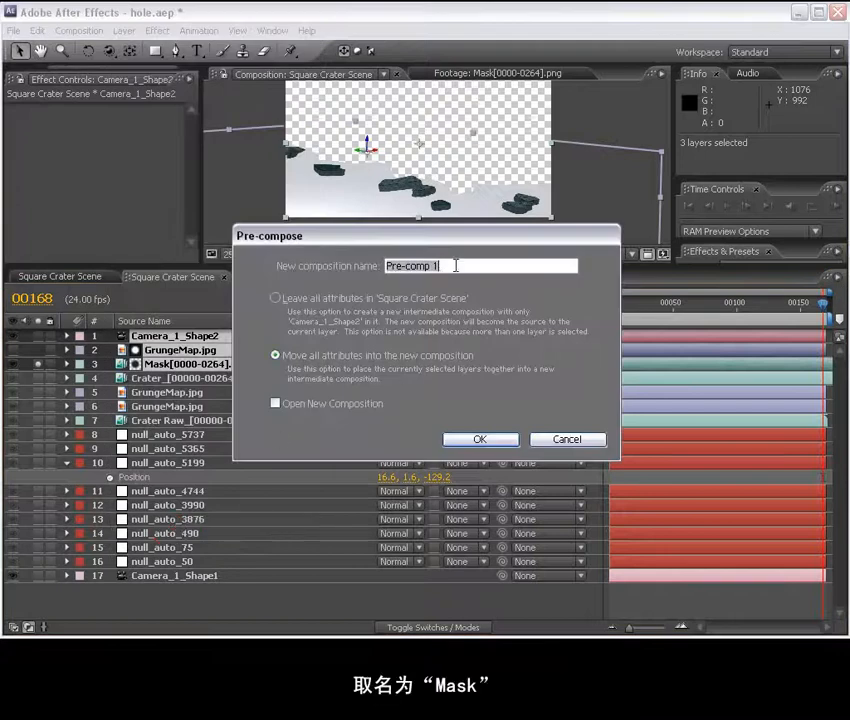
key(Return)
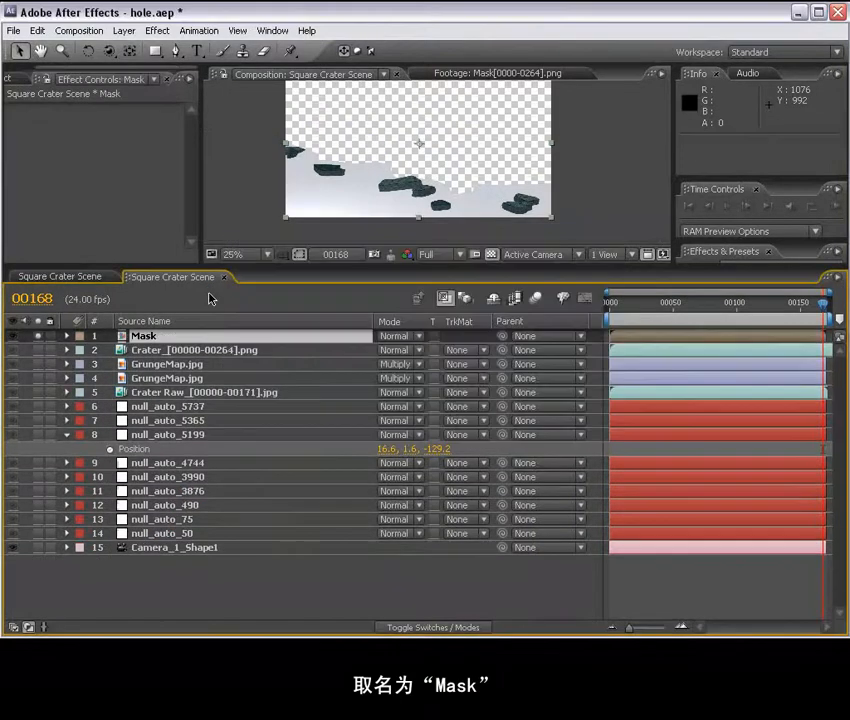
Open the Mask pre-composition and scrub it back to frame 0 to check that the matte follows its own camera
double_click(148, 338)
click(150, 366)
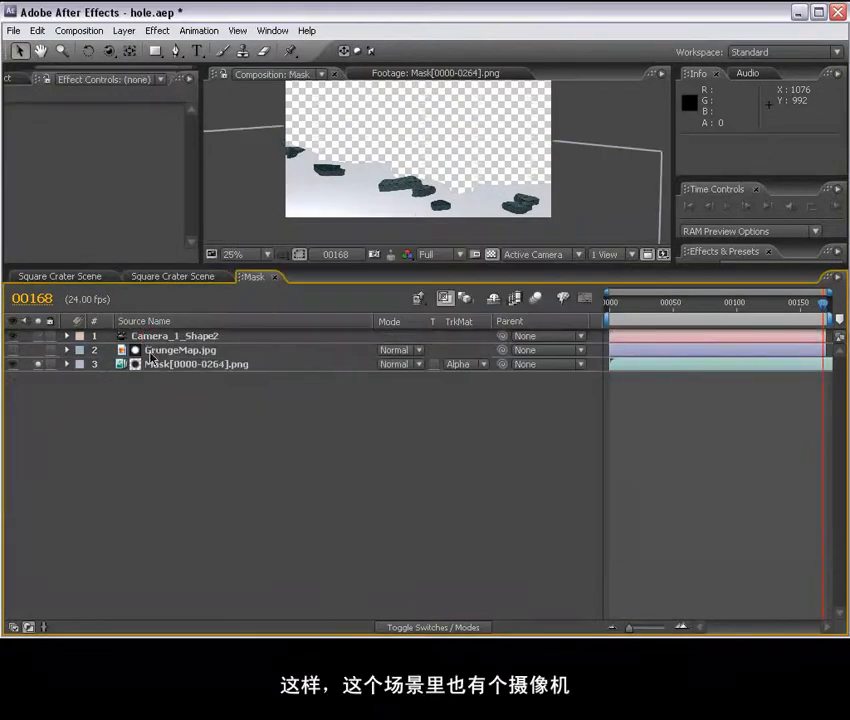
drag(748, 303, 610, 304)
click(274, 277)
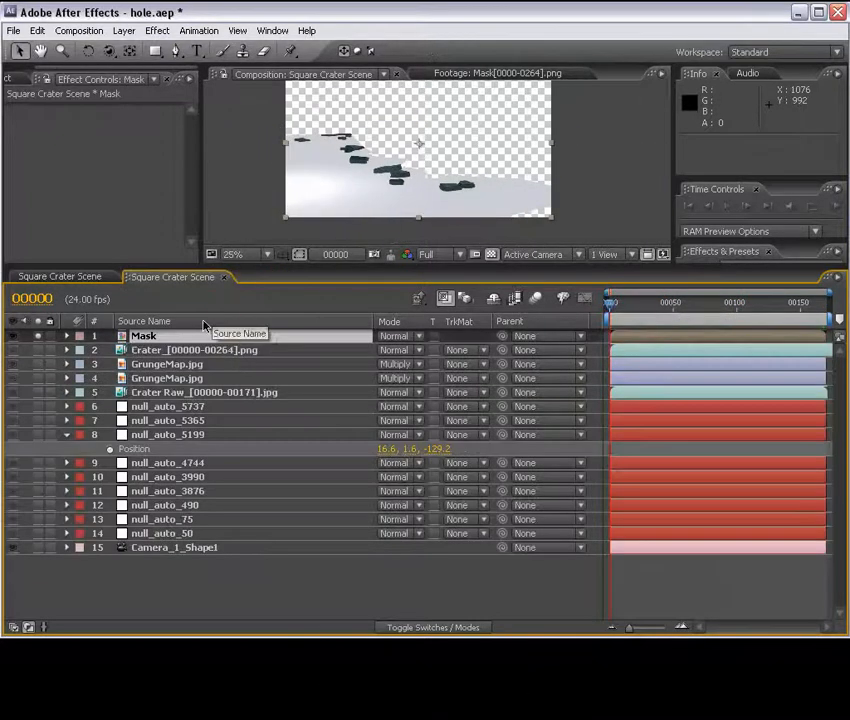
Turn off solo on the Mask layer to show all layers of the crater scene, and save the project
drag(370, 265, 370, 321)
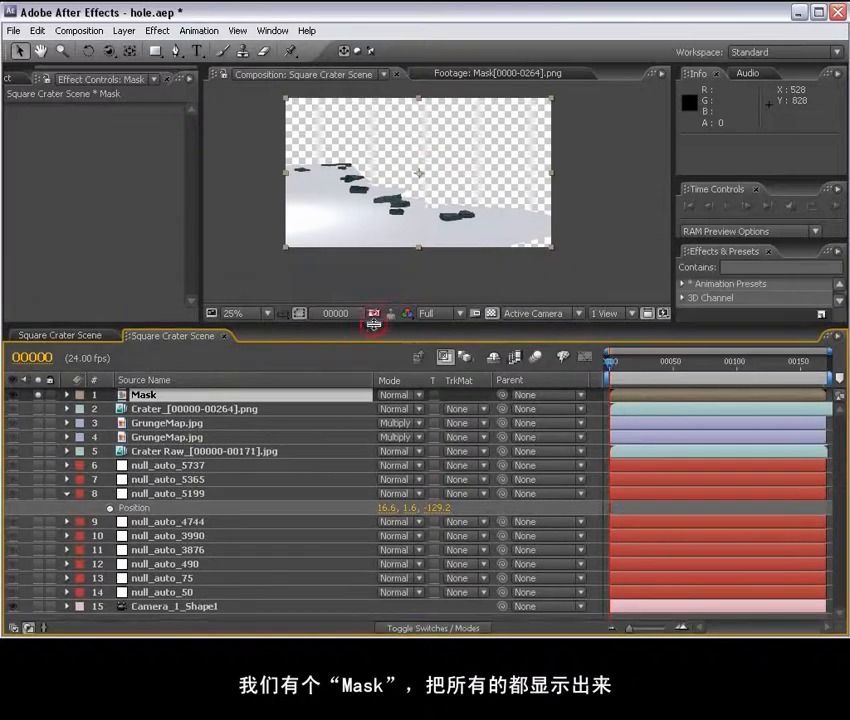
click(38, 395)
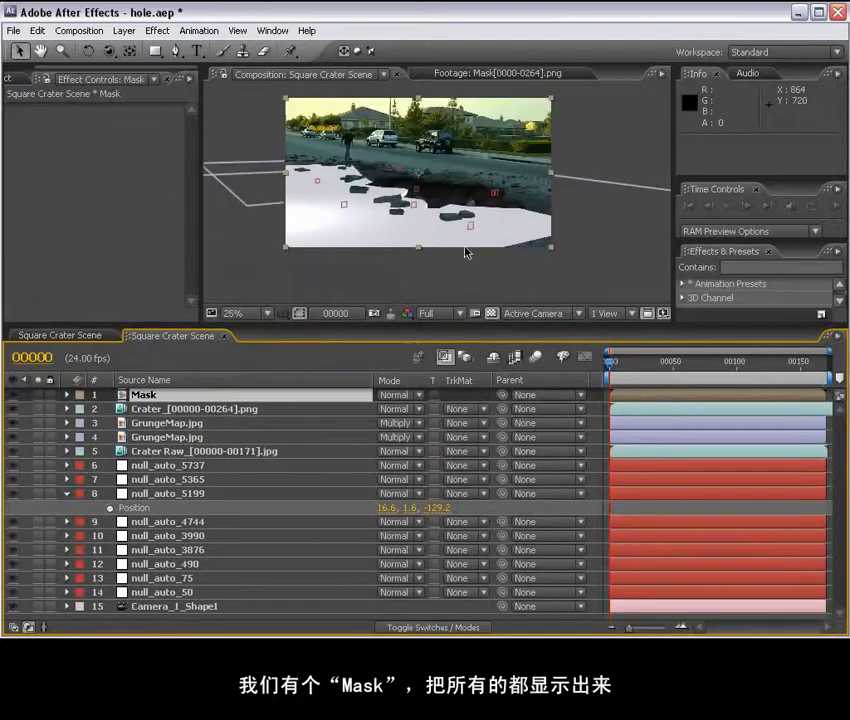
key(ctrl+s)
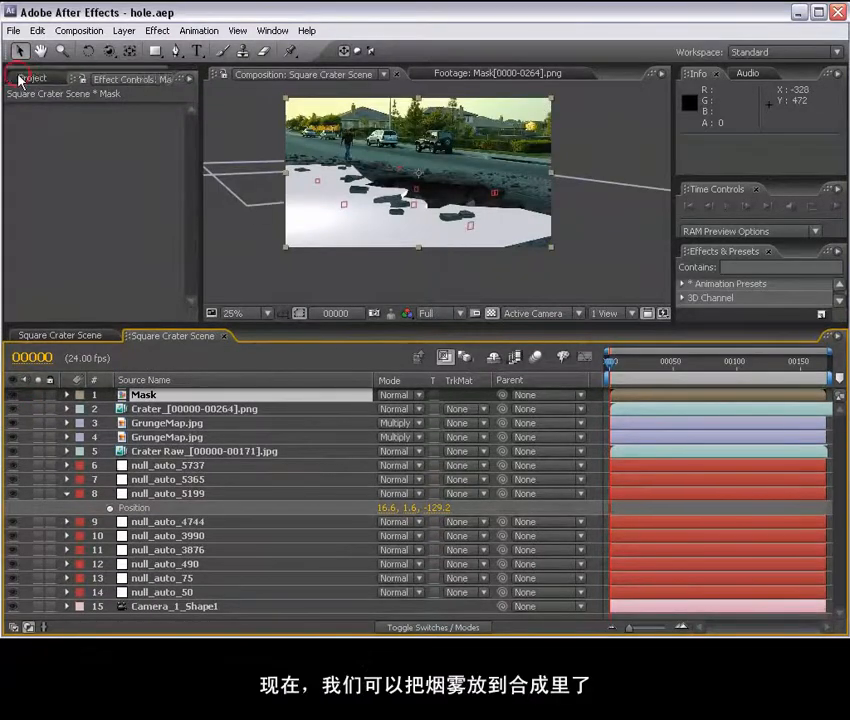
Add the Real Smoke.mov footage to the crater composition above the Mask layer and make it a 3D layer
click(30, 78)
click(47, 285)
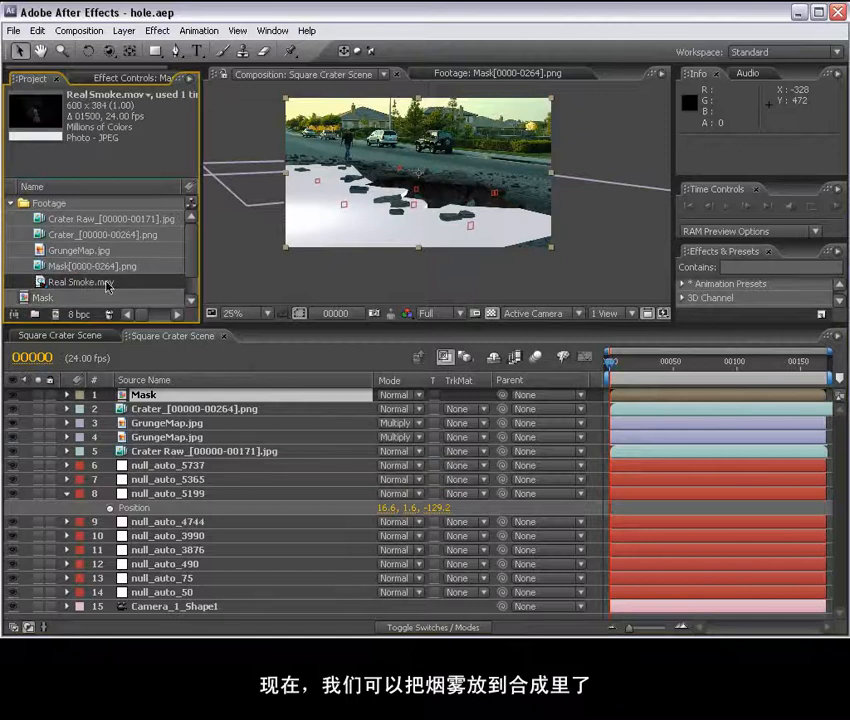
scroll(440, 199, up, 2)
key(space)
drag(440, 199, 500, 239)
drag(73, 284, 464, 200)
key(F4)
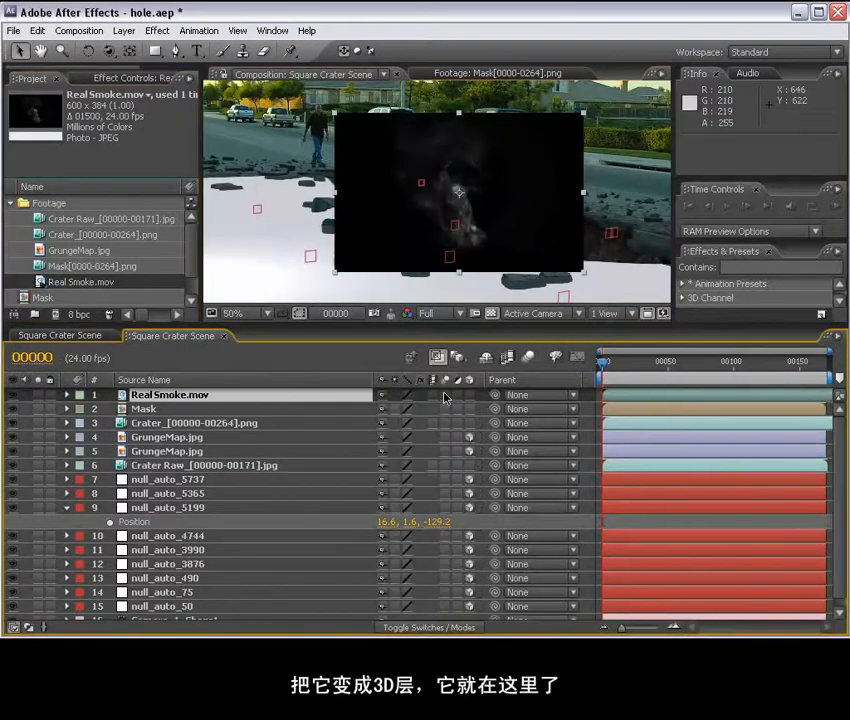
click(468, 396)
scroll(497, 233, down, 2)
scroll(603, 258, down, 1)
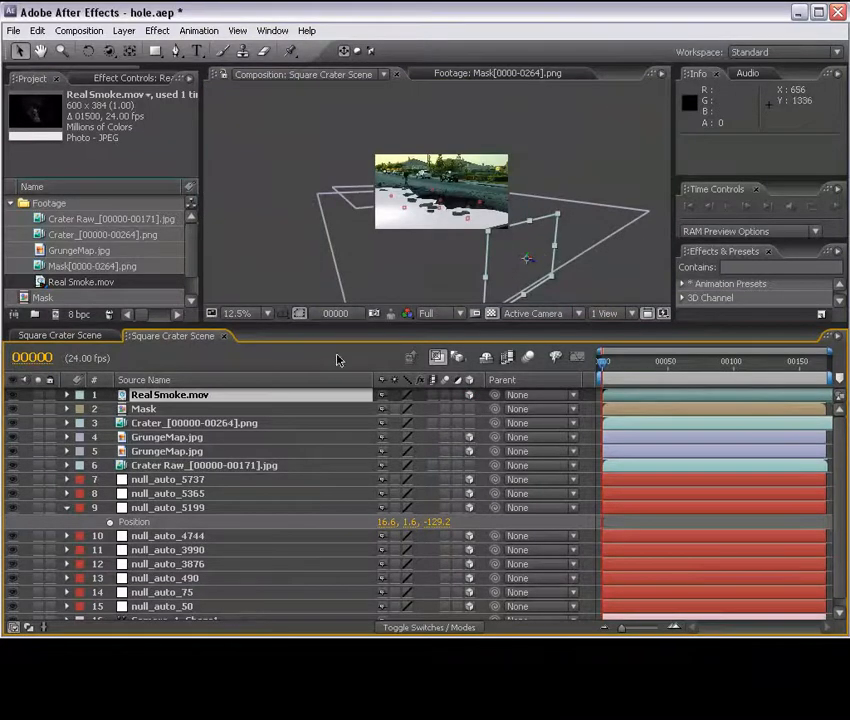
Copy the Position property of the null_auto_5199 layer located in the crater opening
click(130, 521)
scroll(460, 235, up, 2)
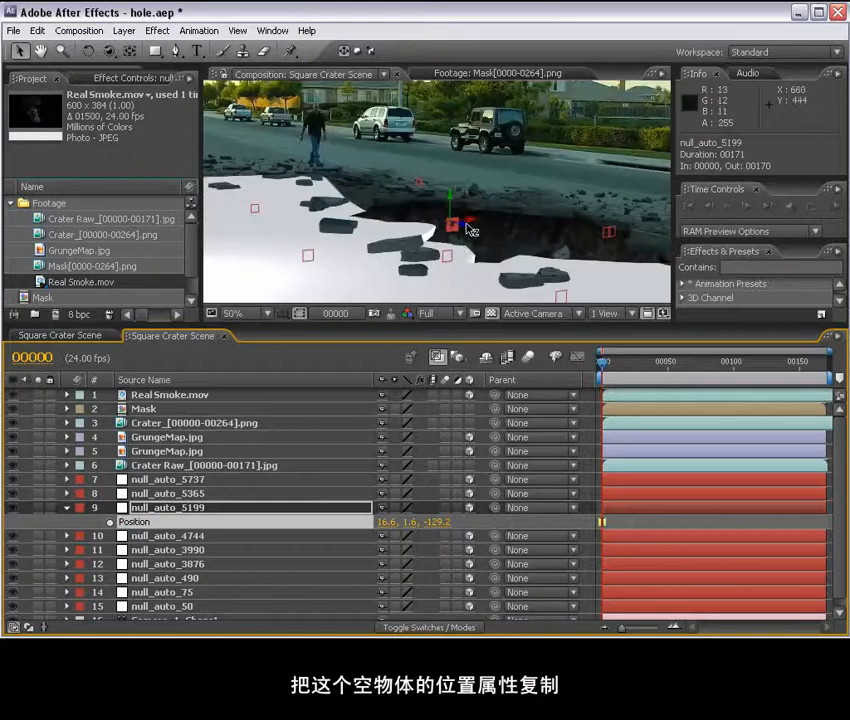
click(152, 535)
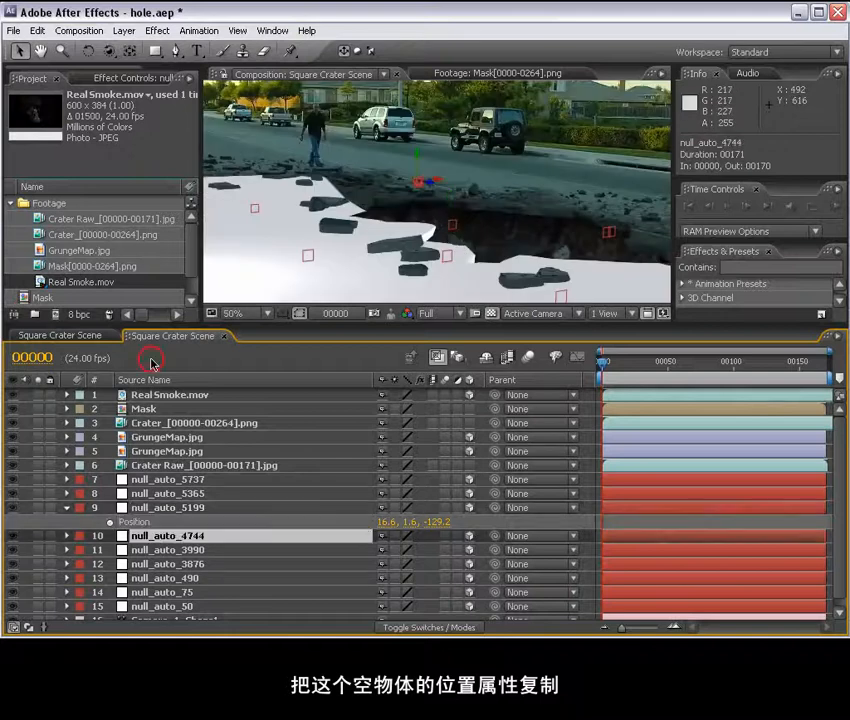
click(135, 521)
click(37, 30)
click(52, 112)
Switch off 3D on the Real Smoke.mov layer and move its anchor point down to the base of the smoke plume
click(167, 396)
scroll(490, 230, down, 2)
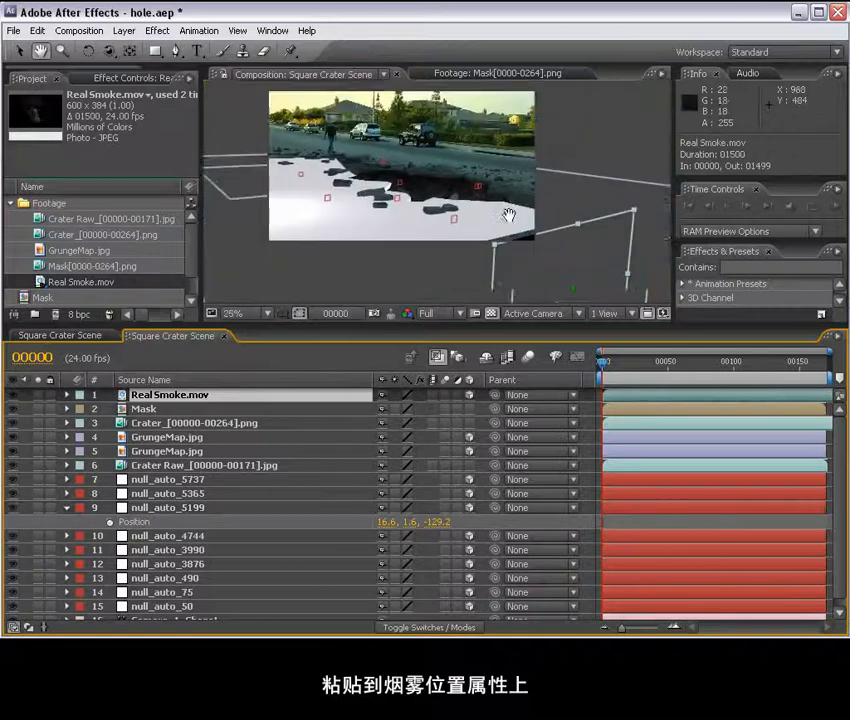
click(472, 396)
key(space)
scroll(462, 229, up, 2)
drag(358, 184, 404, 170)
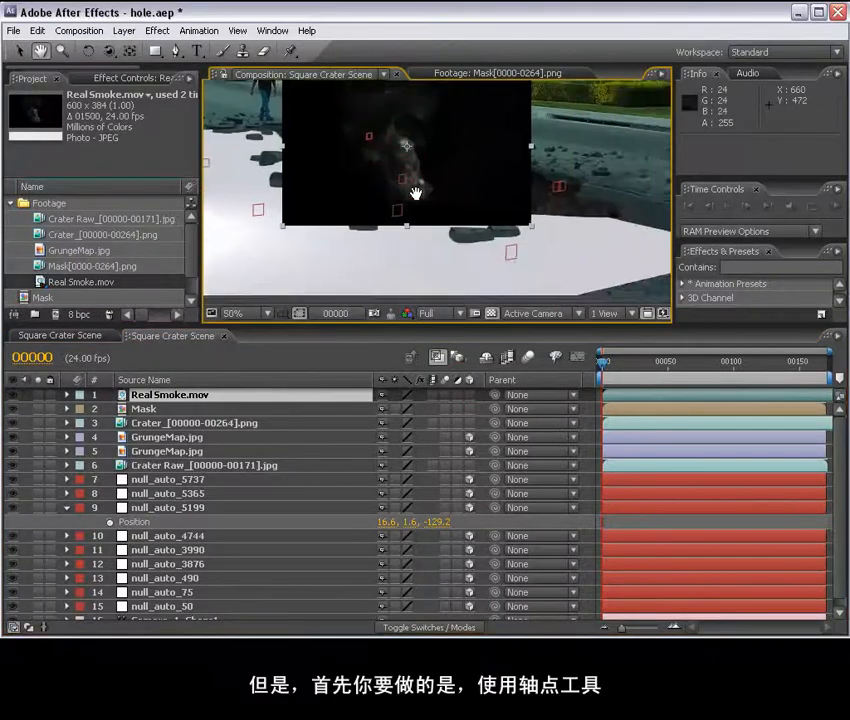
scroll(404, 170, up, 2)
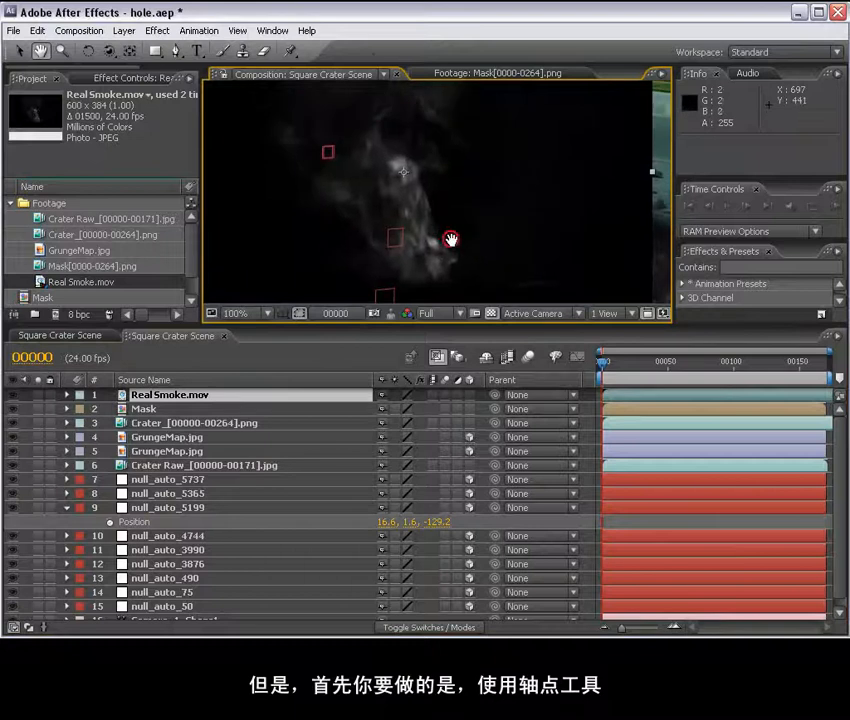
click(132, 51)
drag(408, 178, 426, 284)
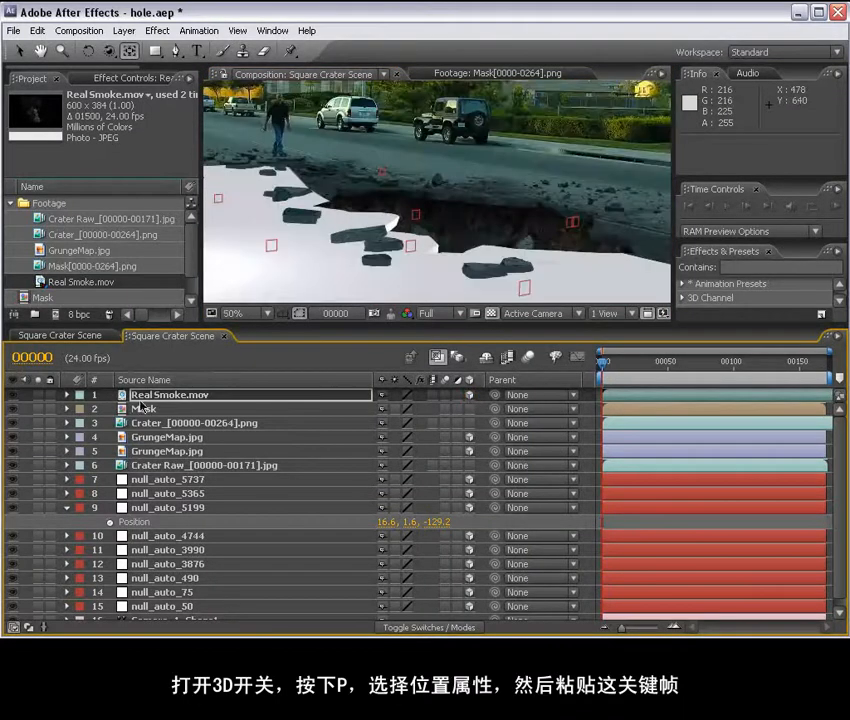
Paste the copied null position 16.6, 1.6, -129.2 onto the Real Smoke.mov layer's Position property
click(155, 397)
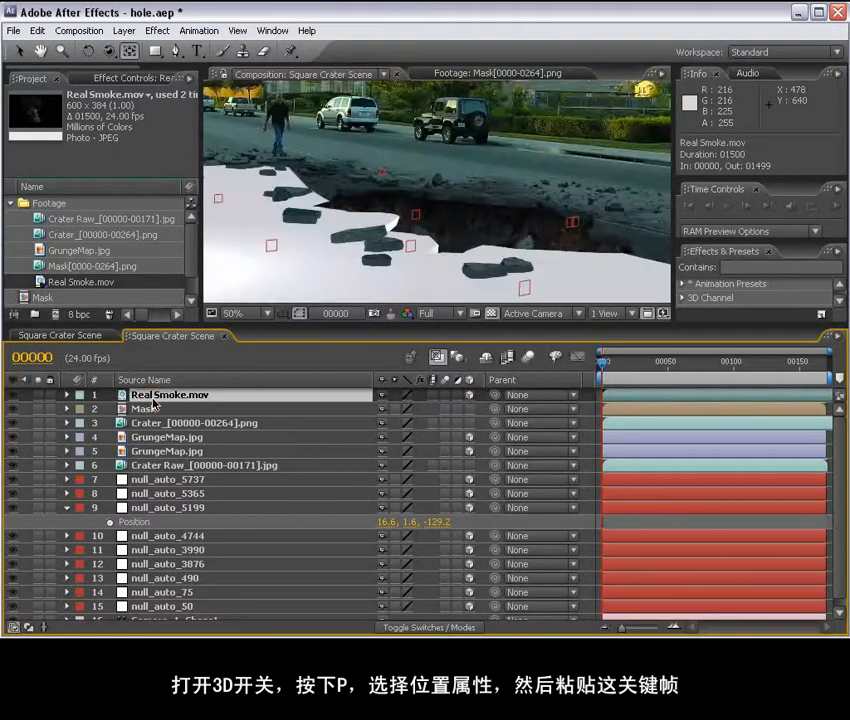
key(p)
click(145, 411)
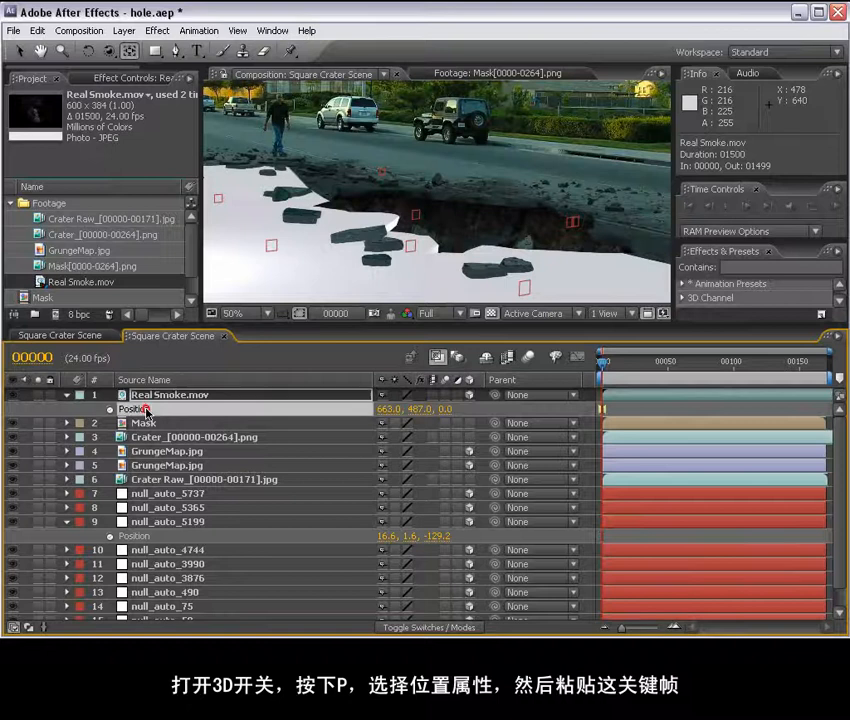
click(37, 30)
click(53, 138)
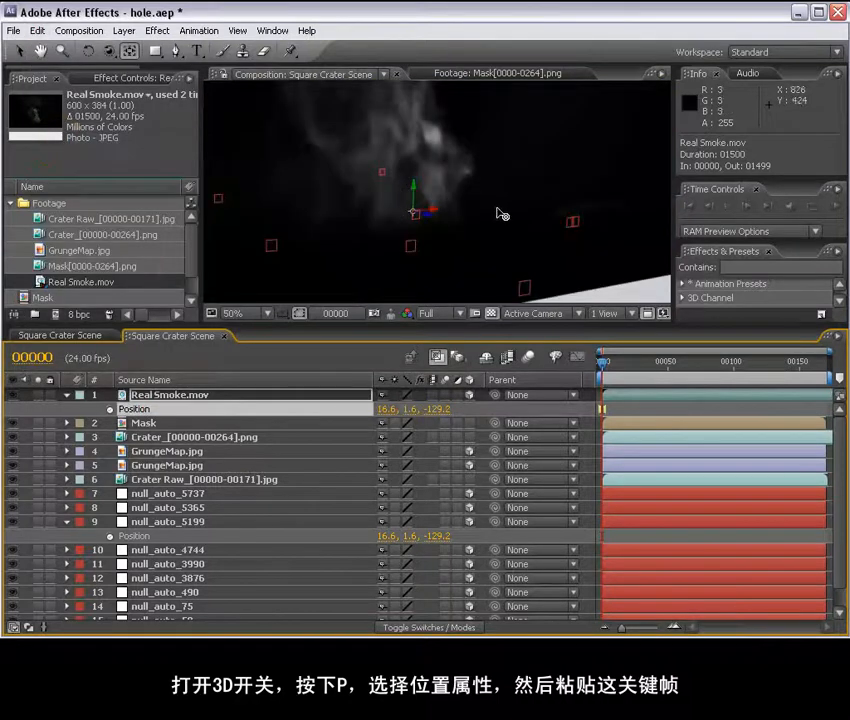
Scale the Real Smoke.mov layer to 45% and set its blending mode to Screen
scroll(495, 218, down, 4)
key(s)
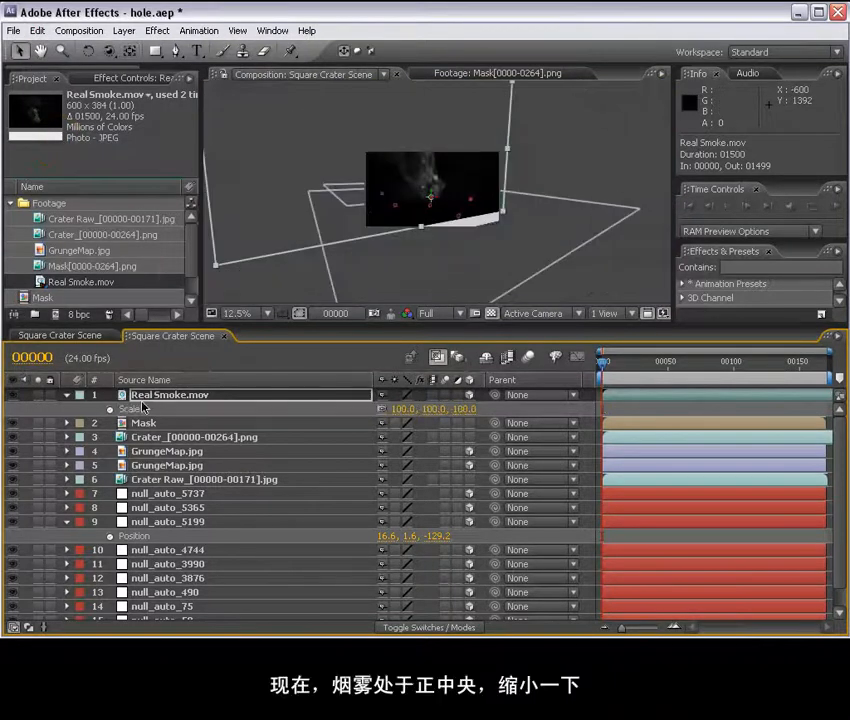
drag(437, 411, 399, 420)
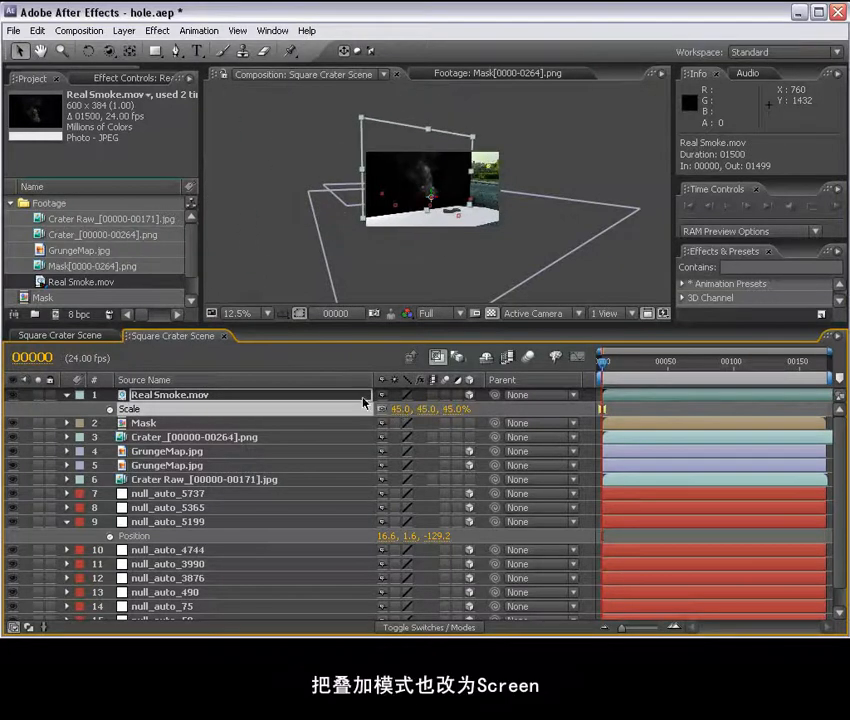
key(F4)
click(400, 395)
click(421, 566)
scroll(472, 236, up, 4)
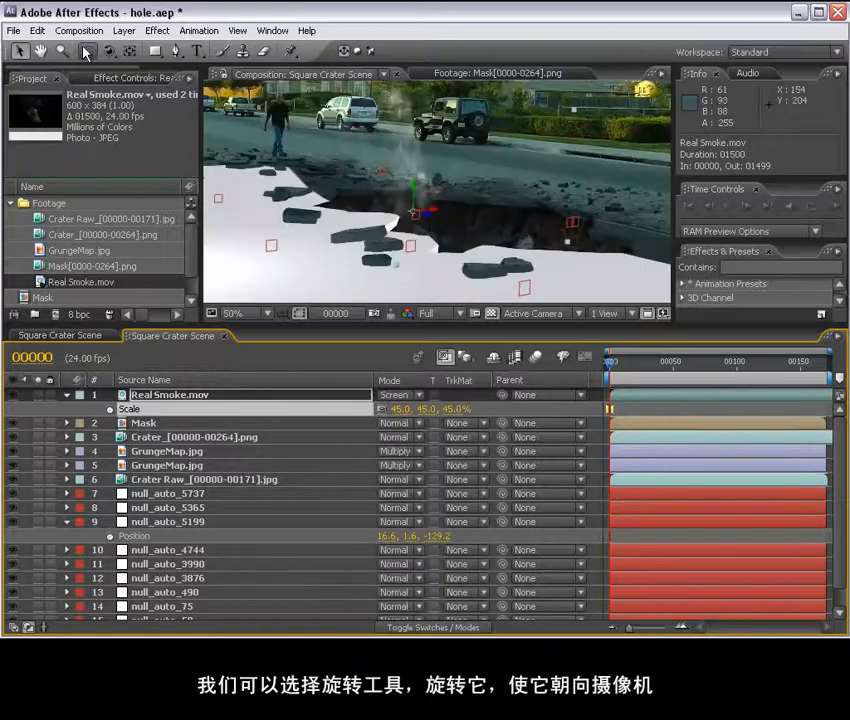
Rotate the smoke layer to a Y orientation of about 27.9° so it faces the camera, and move the Mask layer above it
click(87, 51)
drag(414, 196, 408, 199)
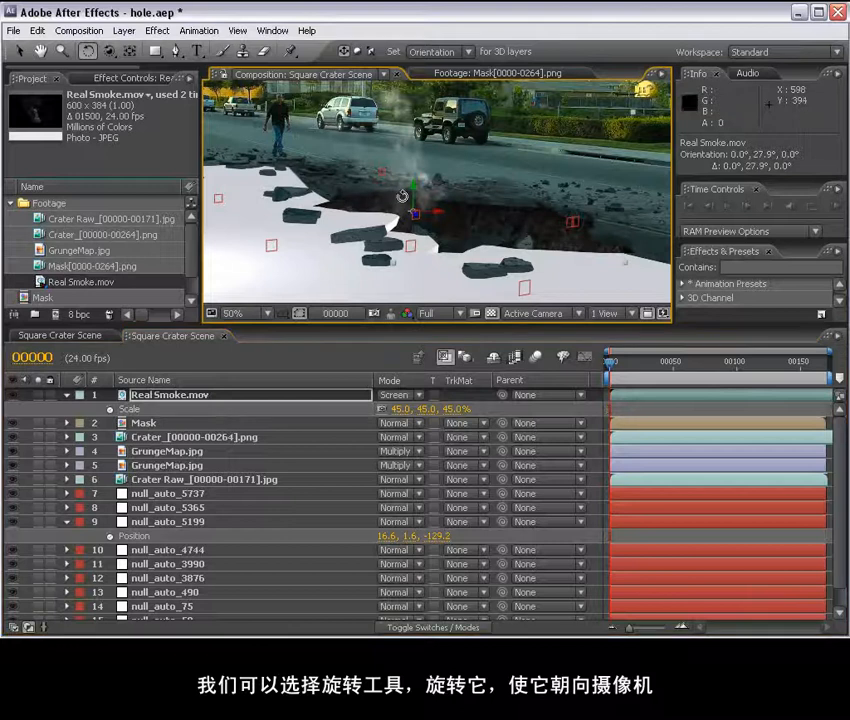
click(145, 425)
drag(150, 423, 148, 397)
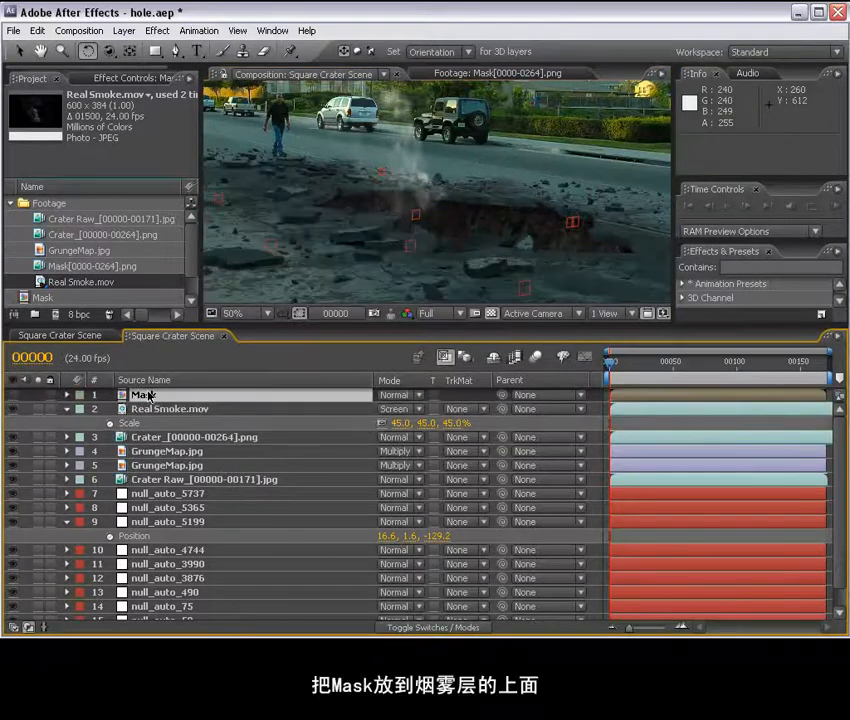
Move the Real Smoke.mov layer down into the crater, to about 37.8, 35.7, -140.5, and set its track matte to Alpha Inverted Matte "Mask"
click(203, 408)
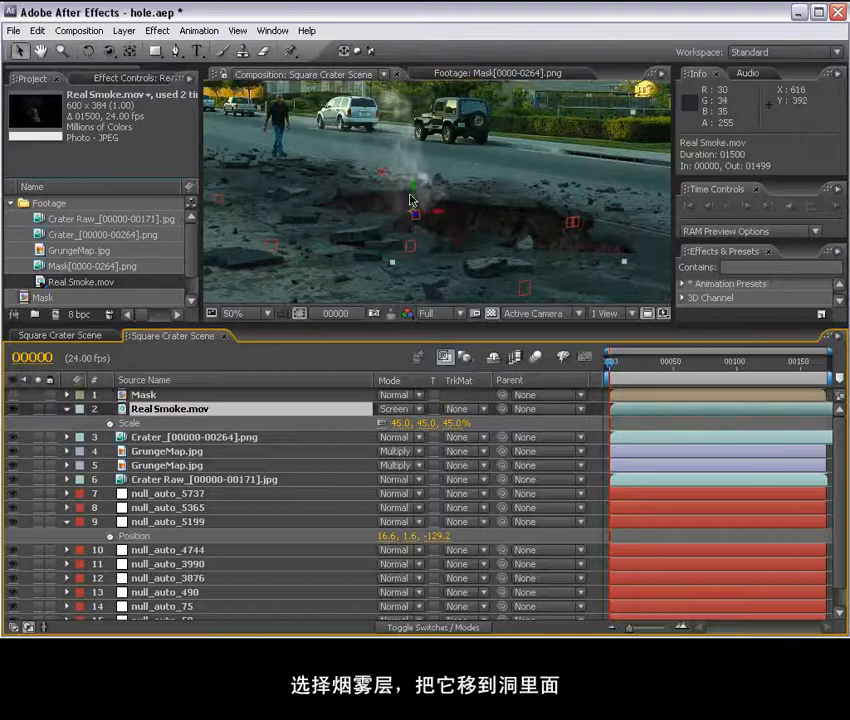
drag(418, 190, 458, 276)
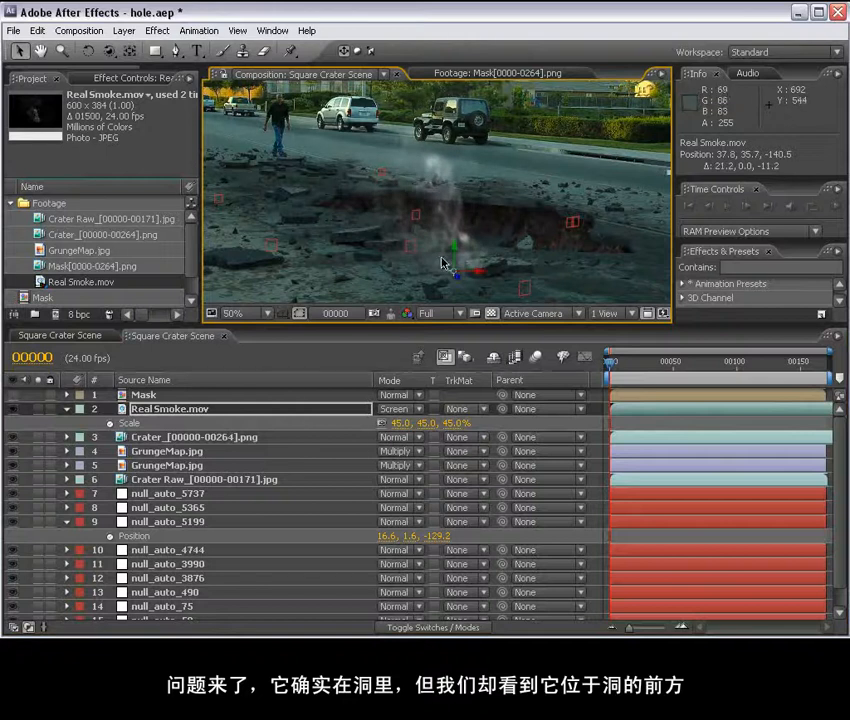
click(13, 395)
click(13, 395)
click(13, 395)
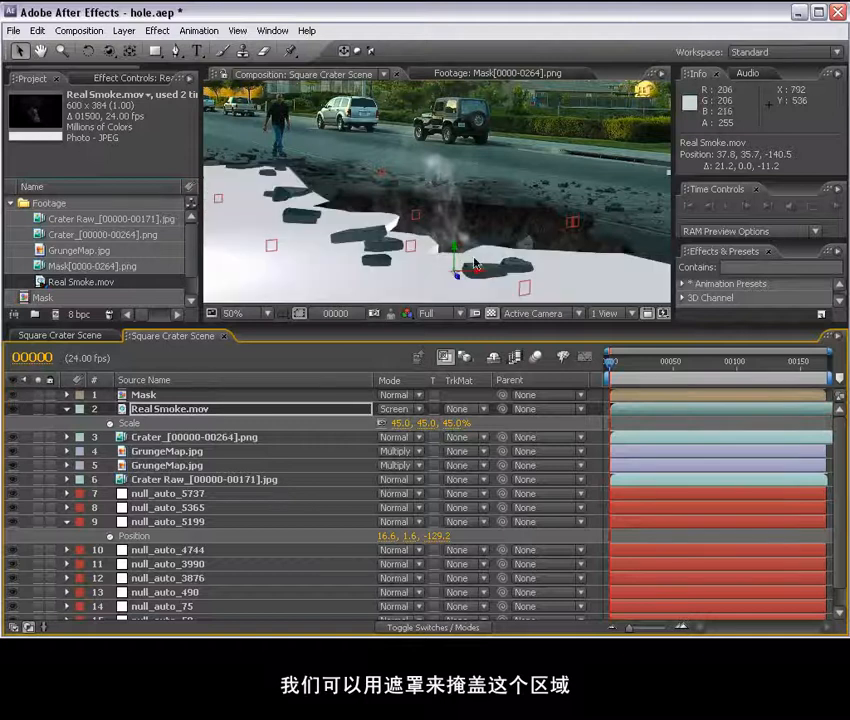
click(13, 396)
click(468, 409)
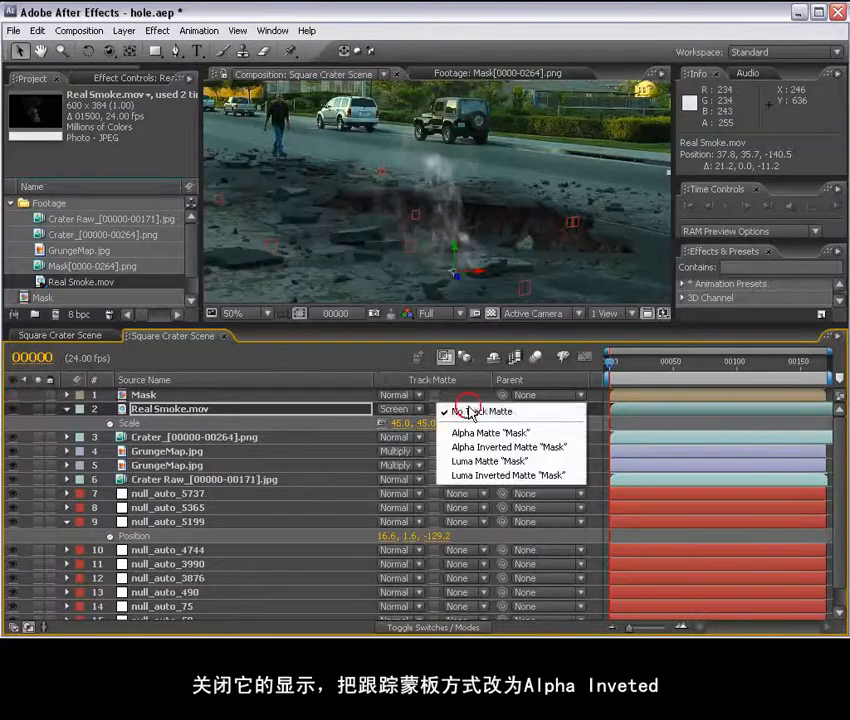
click(480, 447)
Inspect the matted smoke against the crater's front rim up close and at frames 49, 89 and 119
scroll(500, 272, up, 1)
drag(497, 269, 461, 157)
click(671, 366)
click(721, 362)
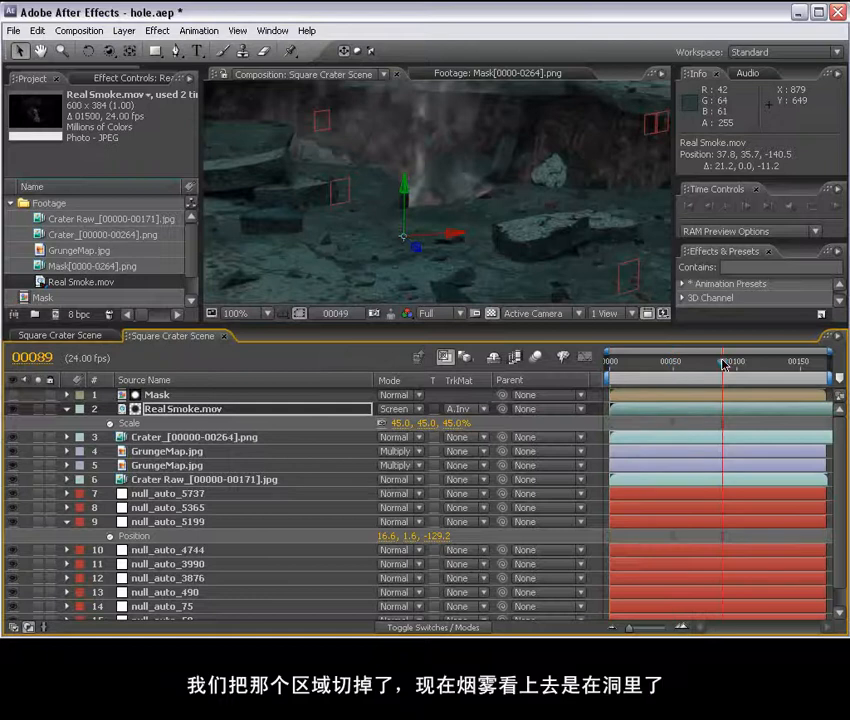
click(762, 362)
scroll(380, 184, down, 3)
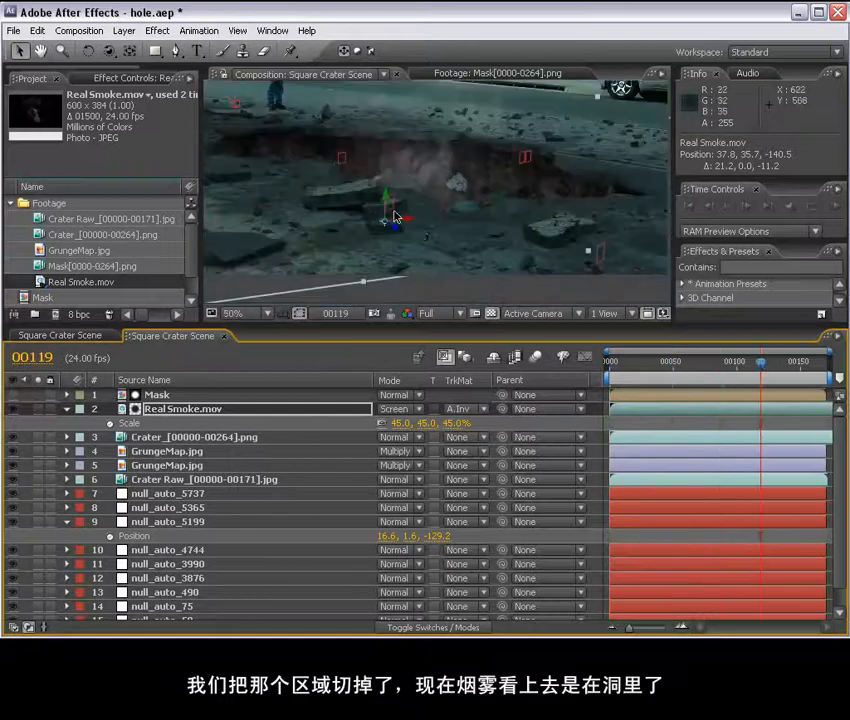
drag(442, 215, 448, 226)
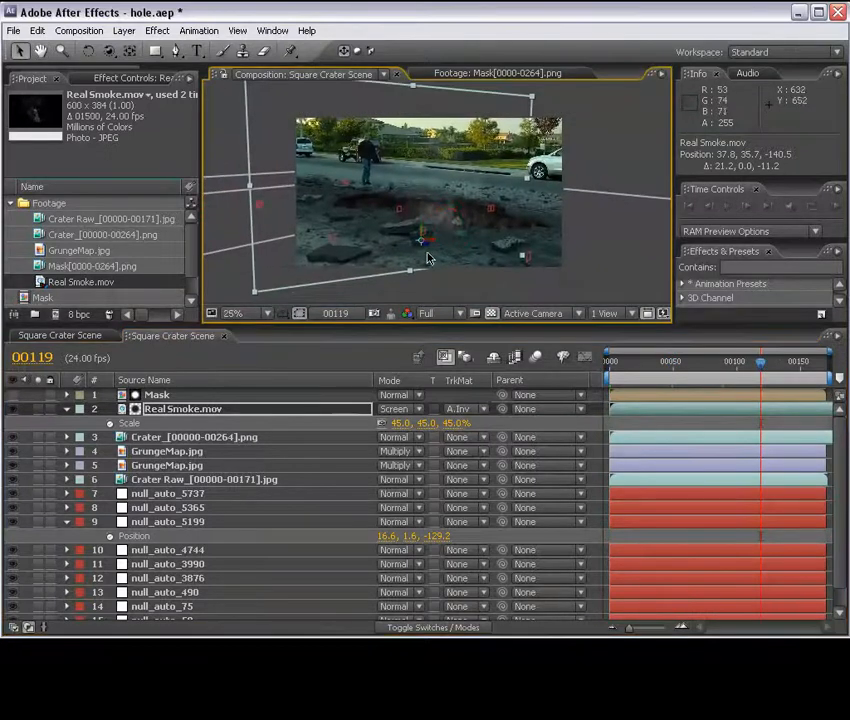
scroll(413, 215, up, 2)
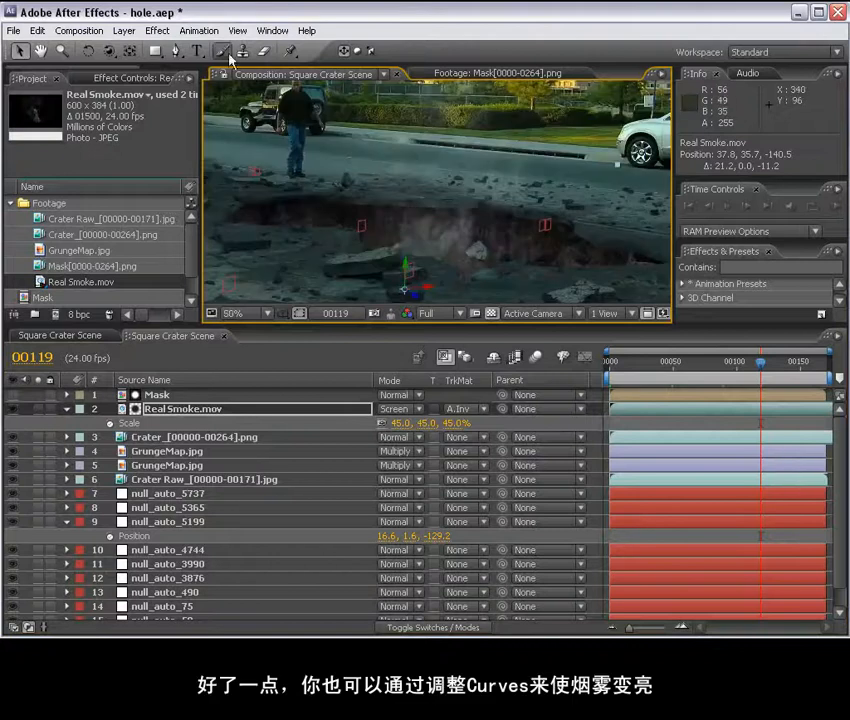
Brighten the smoke with a Curves effect by raising the RGB midtones, and shift its layer 119 frames earlier in time
click(157, 30)
mouse_move(200, 168)
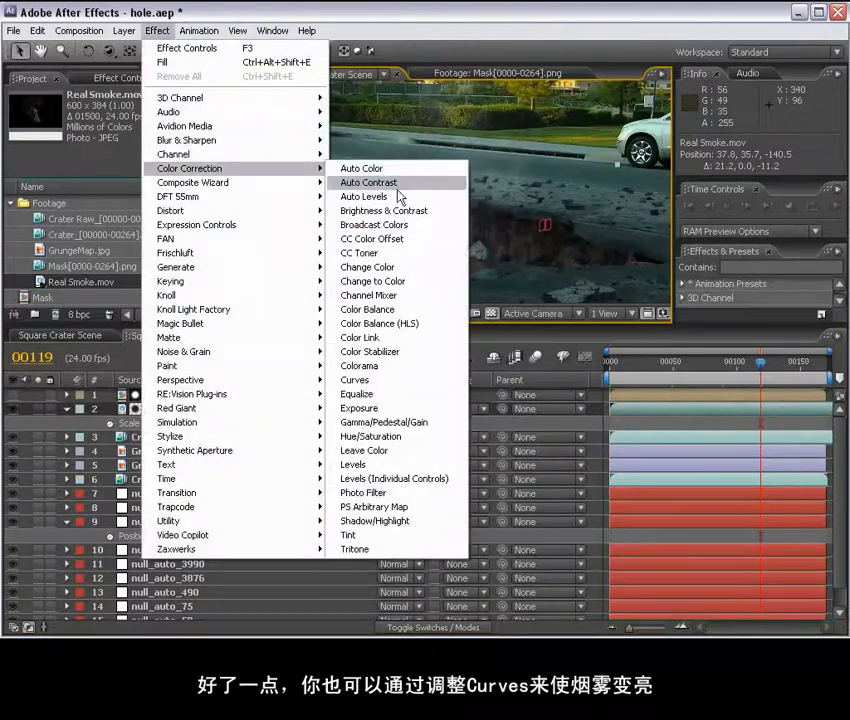
click(355, 380)
drag(116, 243, 110, 214)
drag(727, 413, 555, 417)
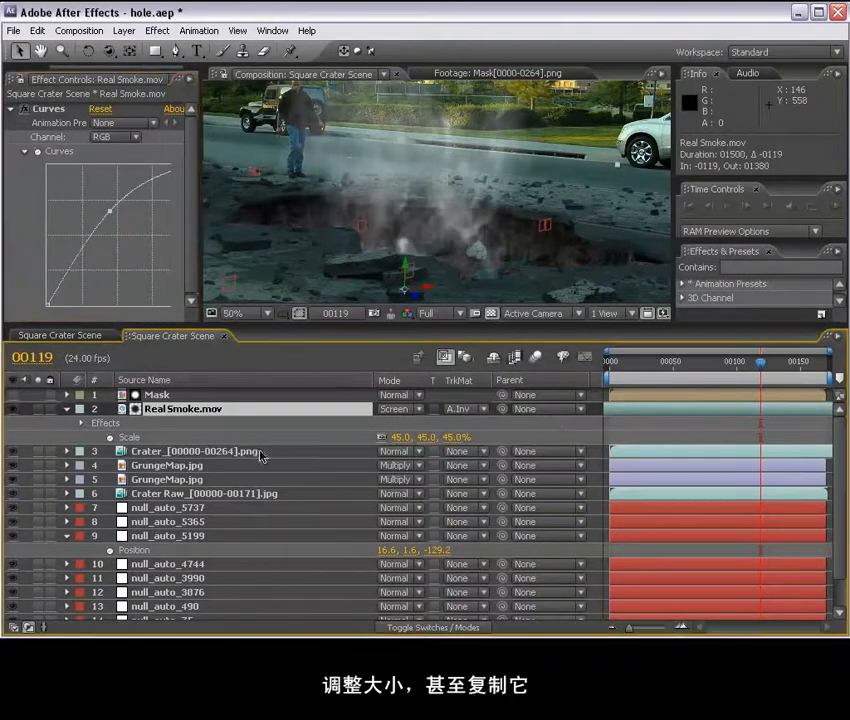
Scale the Real Smoke.mov layer to 33% and move it slightly right to about 43.9, 35.7, -143.7
drag(441, 440, 420, 437)
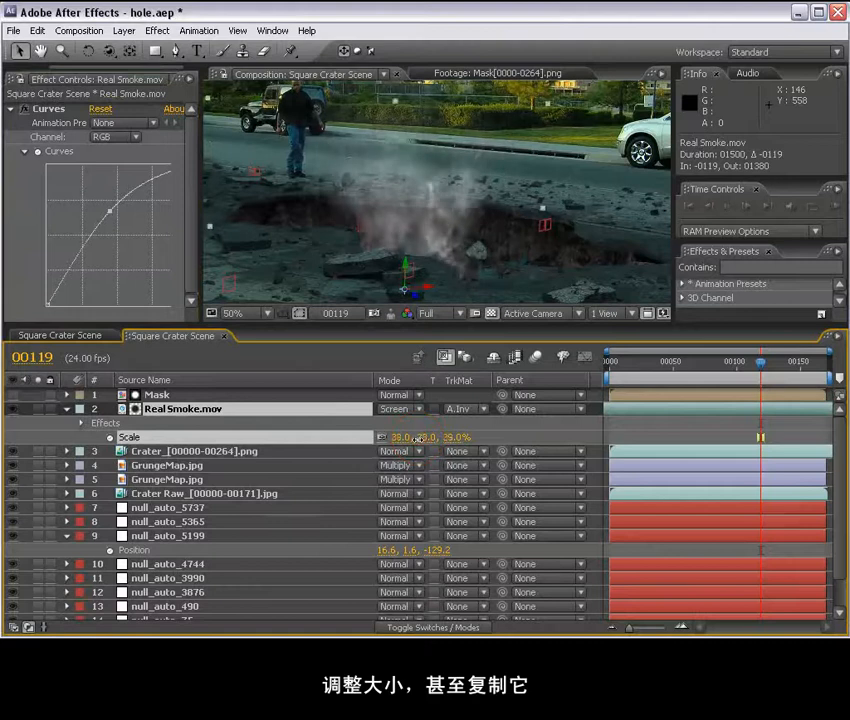
drag(430, 292, 434, 290)
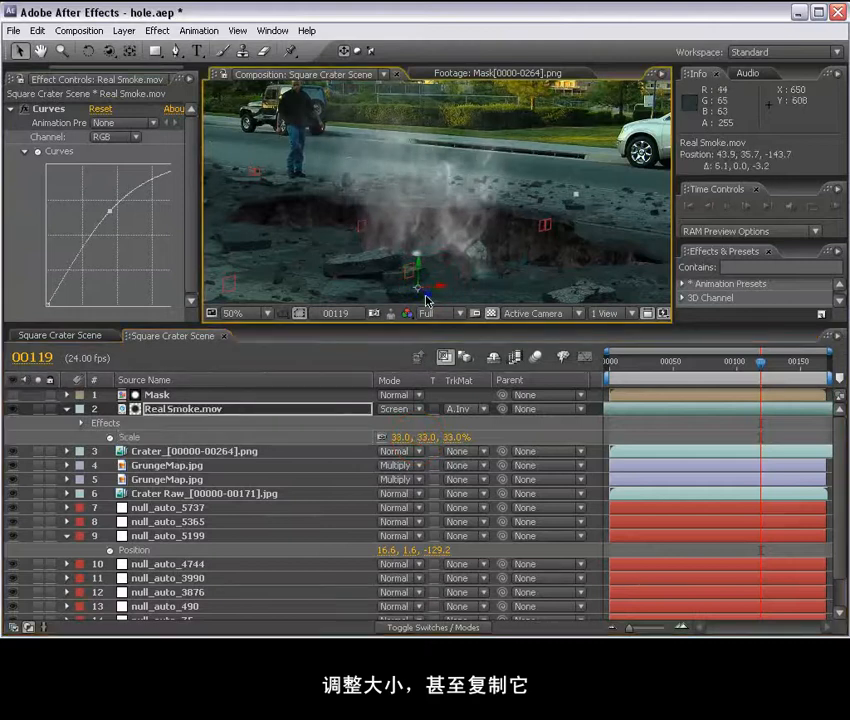
Duplicate the Mask and Real Smoke.mov layers together as a pair
key(ctrl+d)
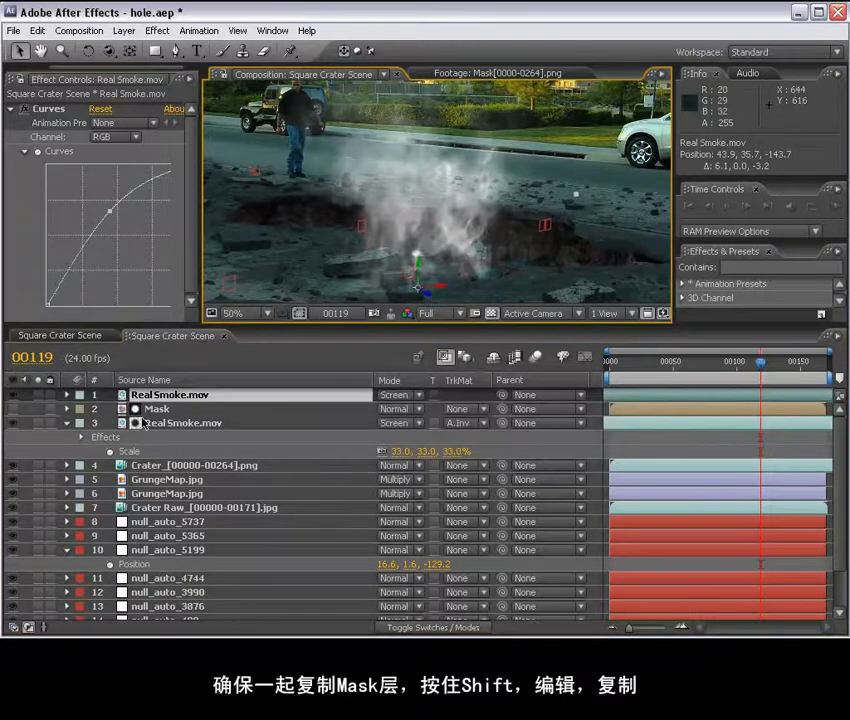
key(ctrl+z)
click(160, 396)
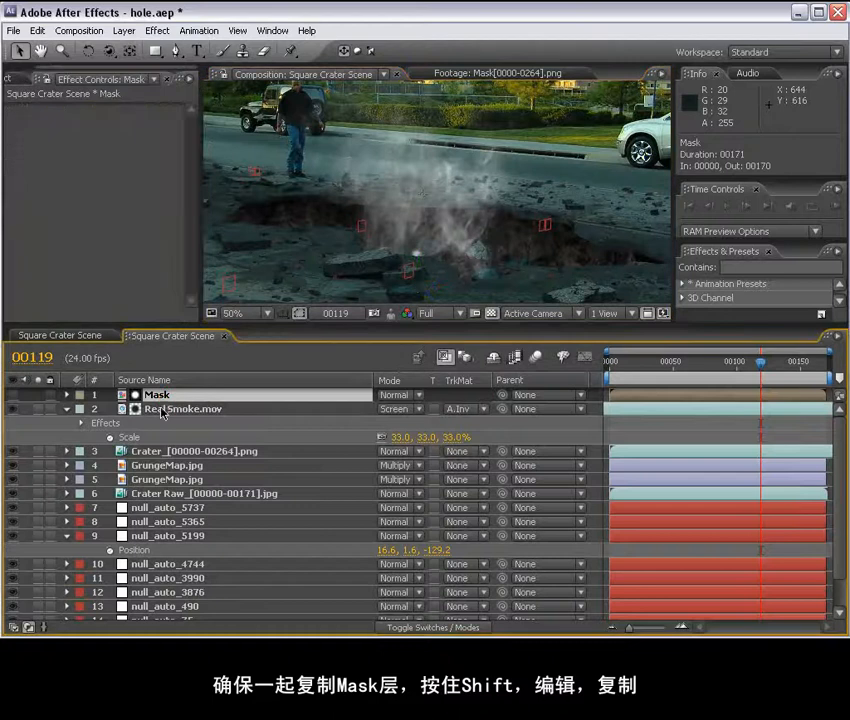
shift+click(161, 411)
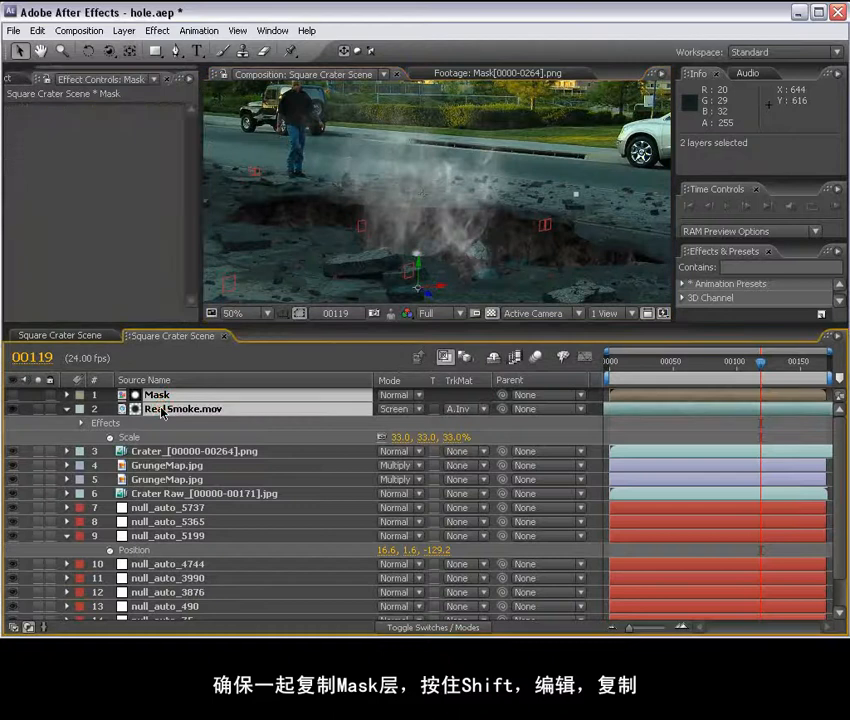
click(37, 30)
click(77, 174)
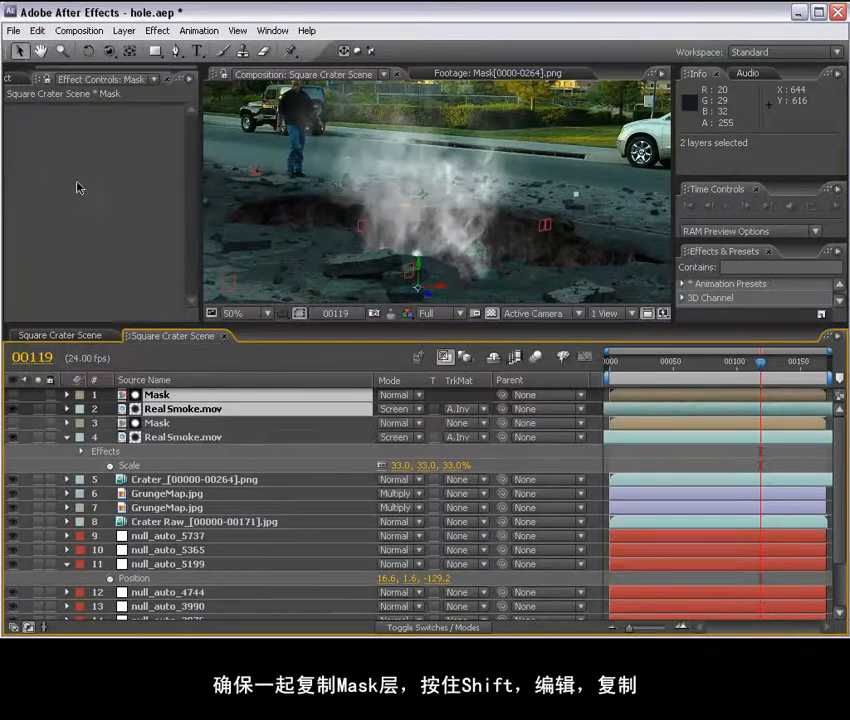
Move the duplicated Real Smoke.mov layer toward the right part of the crater and scale it to 21%
click(170, 409)
drag(440, 291, 508, 309)
key(s)
drag(425, 423, 415, 423)
Shift the duplicated smoke layer 98 frames earlier and rotate it slightly to face the camera
drag(724, 415, 604, 403)
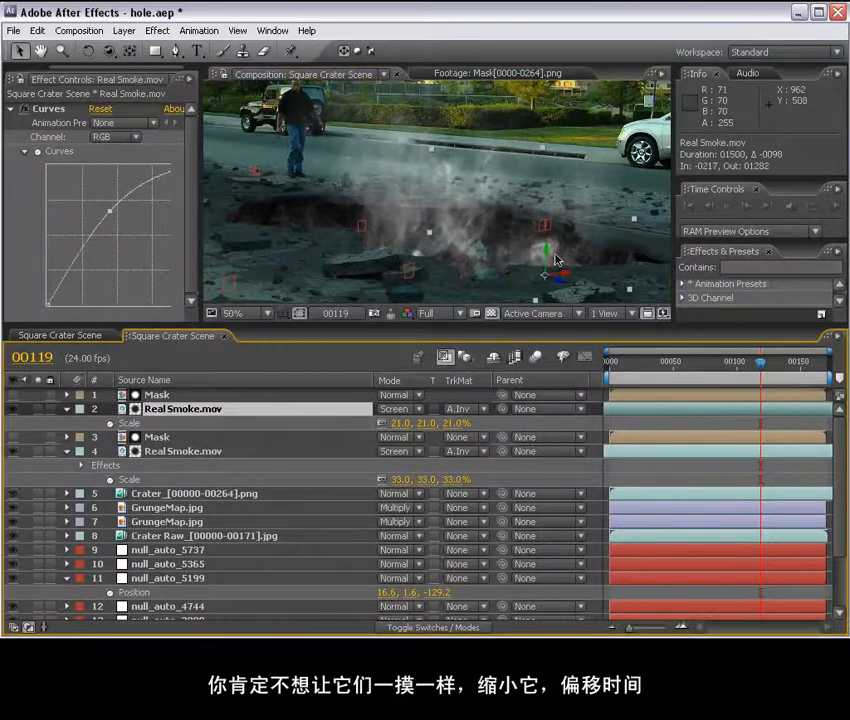
key(w)
drag(546, 268, 535, 274)
Tint the duplicated smoke orange in its Curves effect by raising the Red channel and lowering the Blue channel midtones
click(164, 409)
click(160, 396)
click(166, 411)
click(118, 137)
click(114, 156)
click(120, 222)
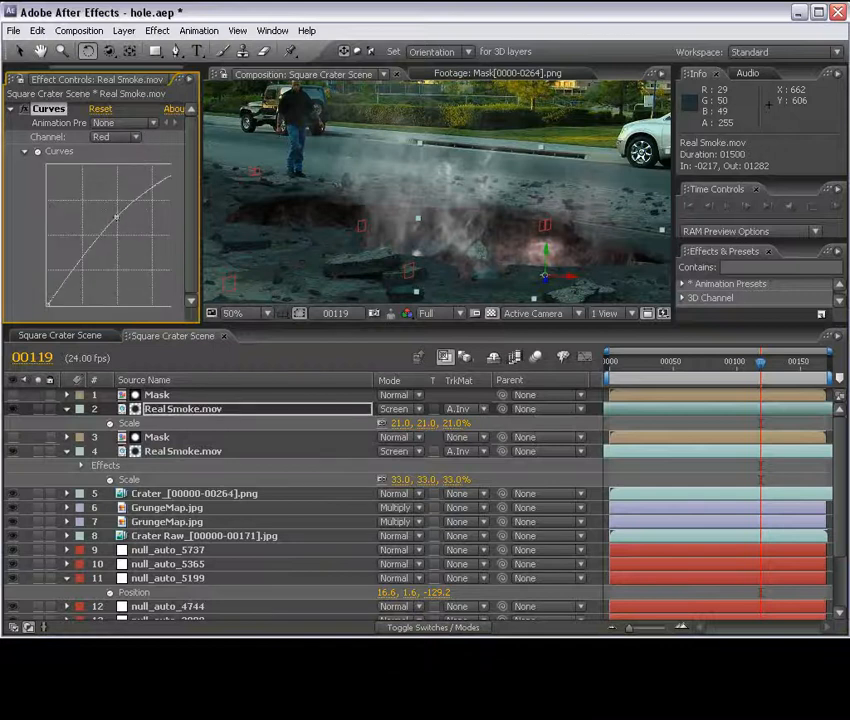
click(118, 137)
click(116, 167)
drag(120, 222, 130, 237)
drag(201, 243, 231, 243)
At frame 0, move the orange smoke layer back and left to about 95.8, 35.7, -154.2 and scale it to 16%
key(h)
drag(576, 240, 510, 202)
key(w)
click(680, 422)
drag(760, 364, 608, 376)
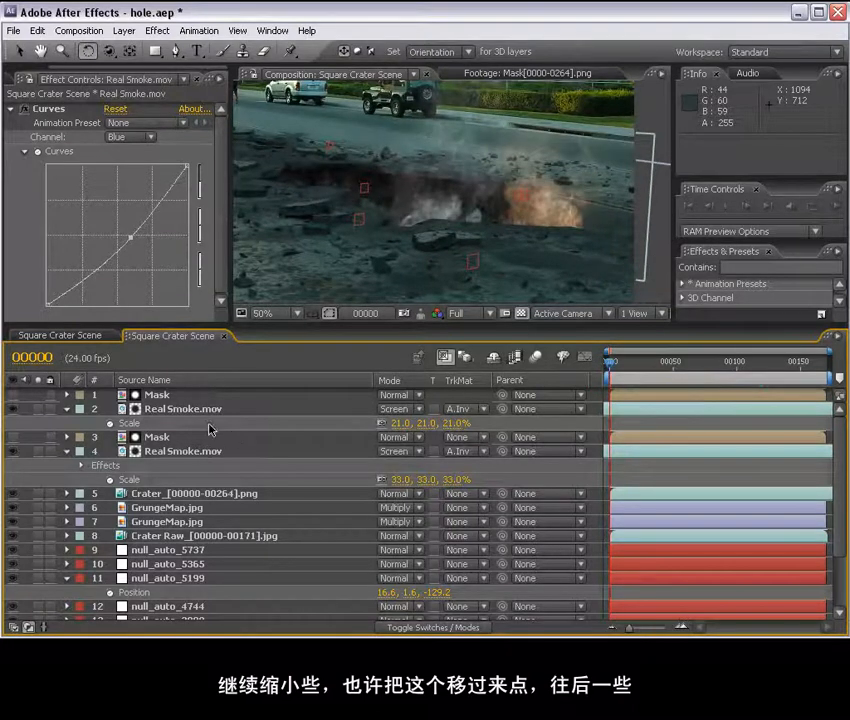
click(202, 408)
key(v)
mouse_move(567, 248)
mouse_down()
mouse_move(556, 252)
mouse_move(561, 237)
mouse_up()
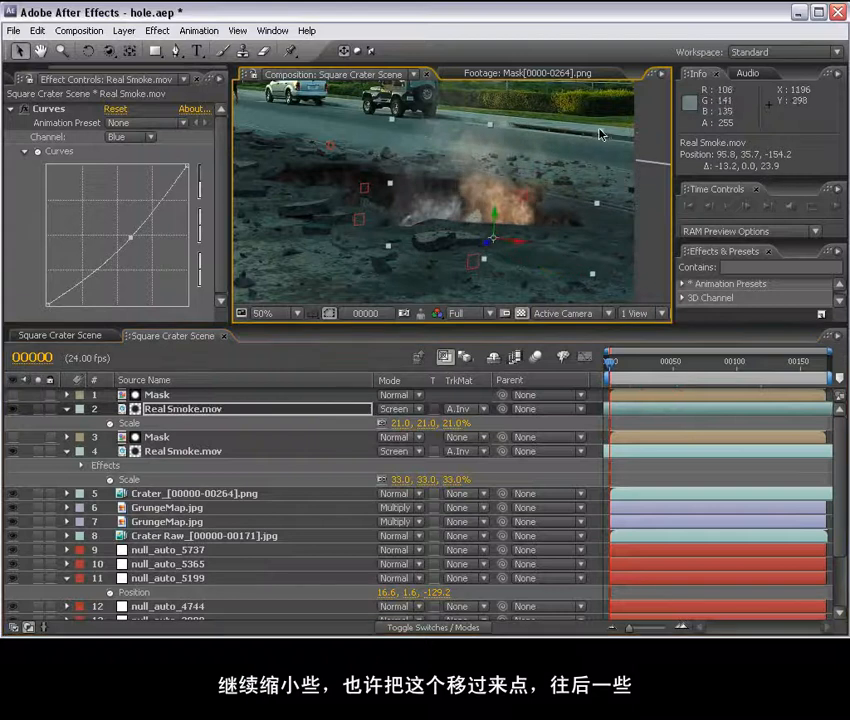
drag(428, 430, 423, 430)
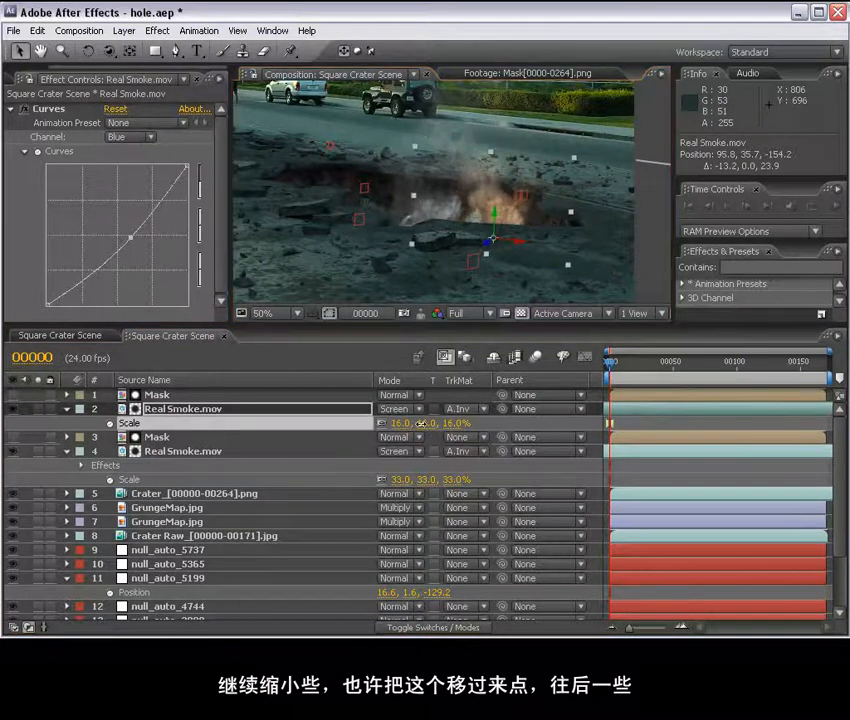
Move the larger smoke layer farther back in the crater, to about 45.1, 35.7, -111.3, and check it at frame 123
click(617, 453)
drag(441, 250, 386, 244)
drag(655, 362, 765, 361)
RAM-preview the whole composition at half resolution with a skip of 1, watching it in the maximized viewer
scroll(457, 246, down, 1)
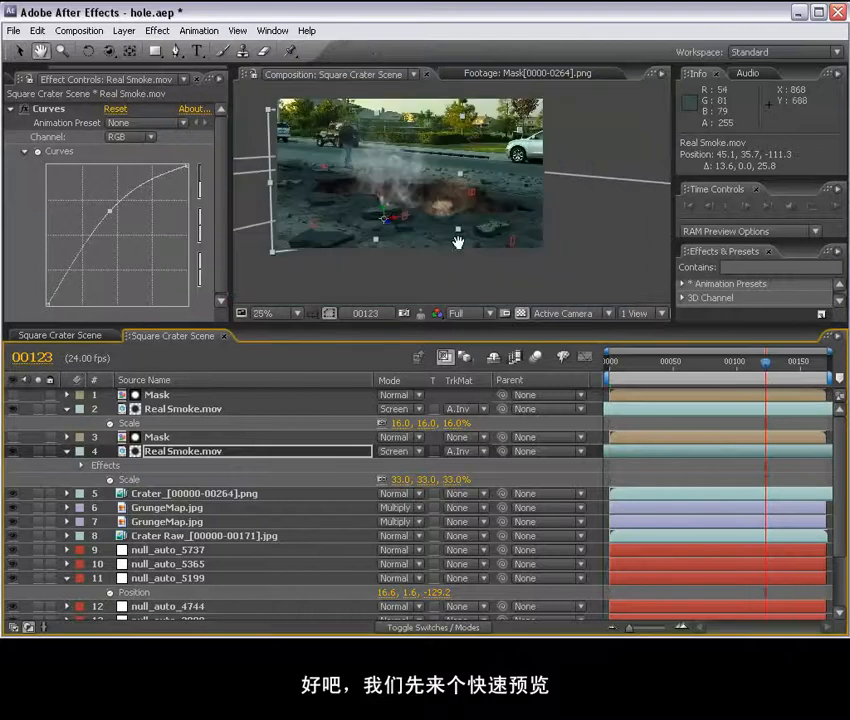
drag(471, 293, 725, 410)
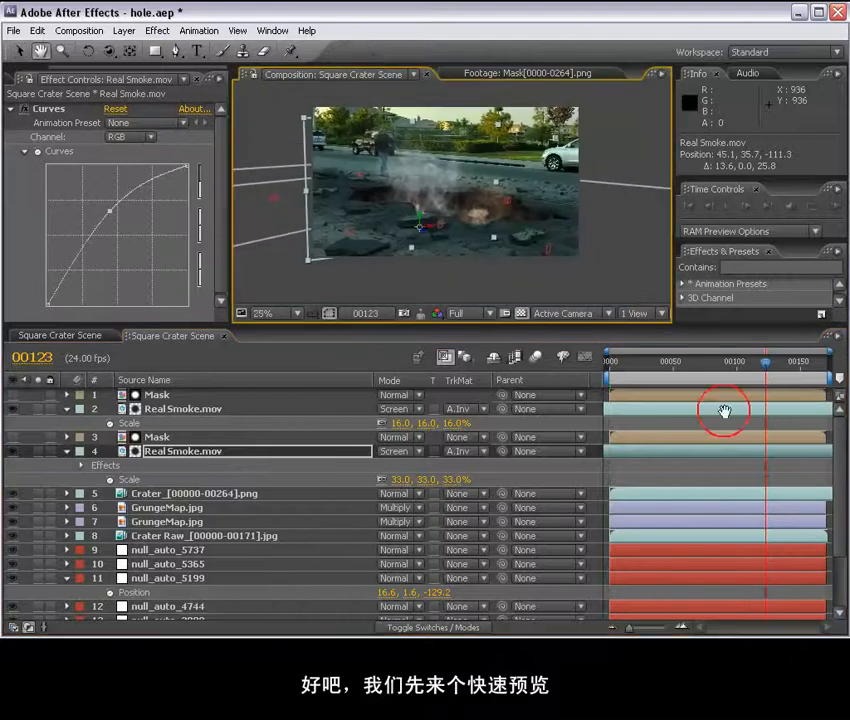
drag(747, 241, 751, 318)
click(752, 261)
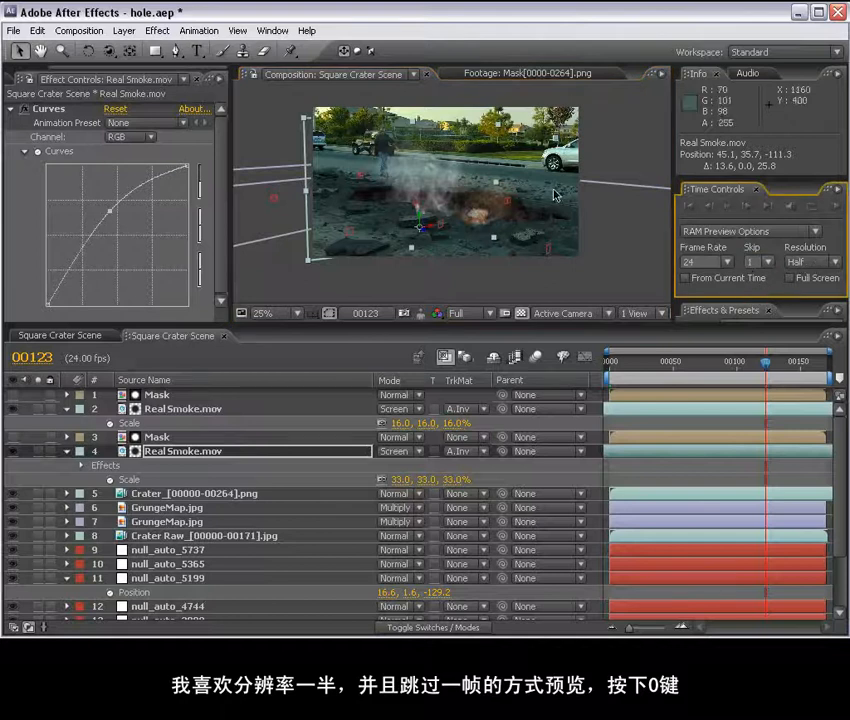
key(KP_0)
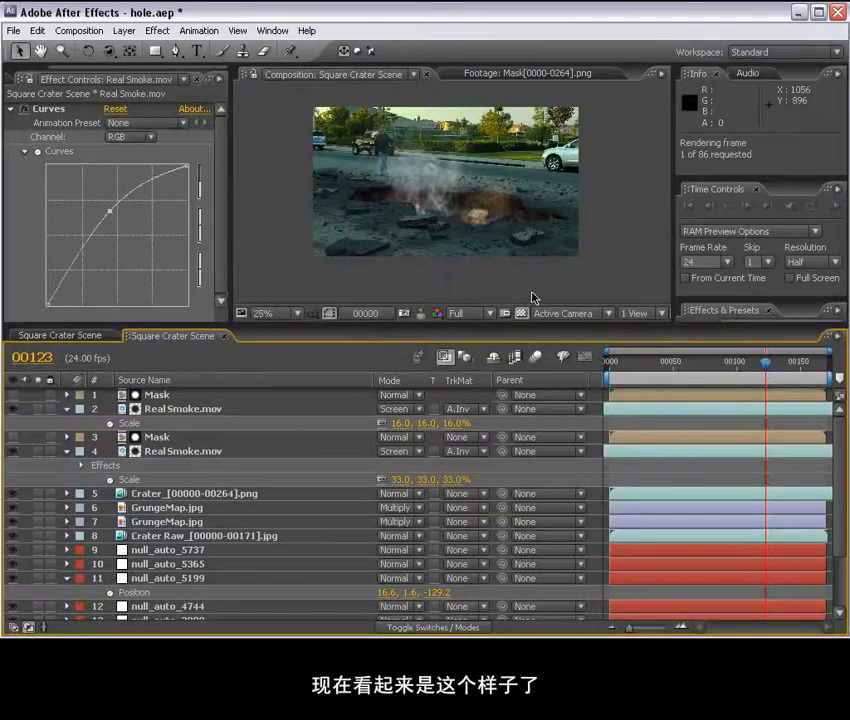
key(grave)
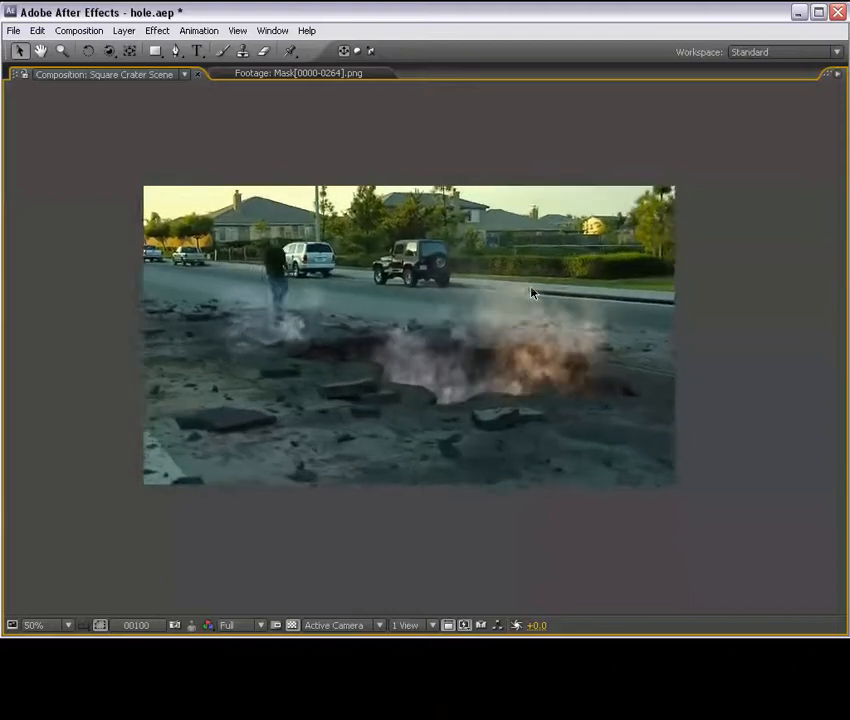
key(space)
key(grave)
Go to frame 39, collapse the properties of all layers and select the topmost Real Smoke.mov layer
drag(630, 368, 662, 426)
click(662, 427)
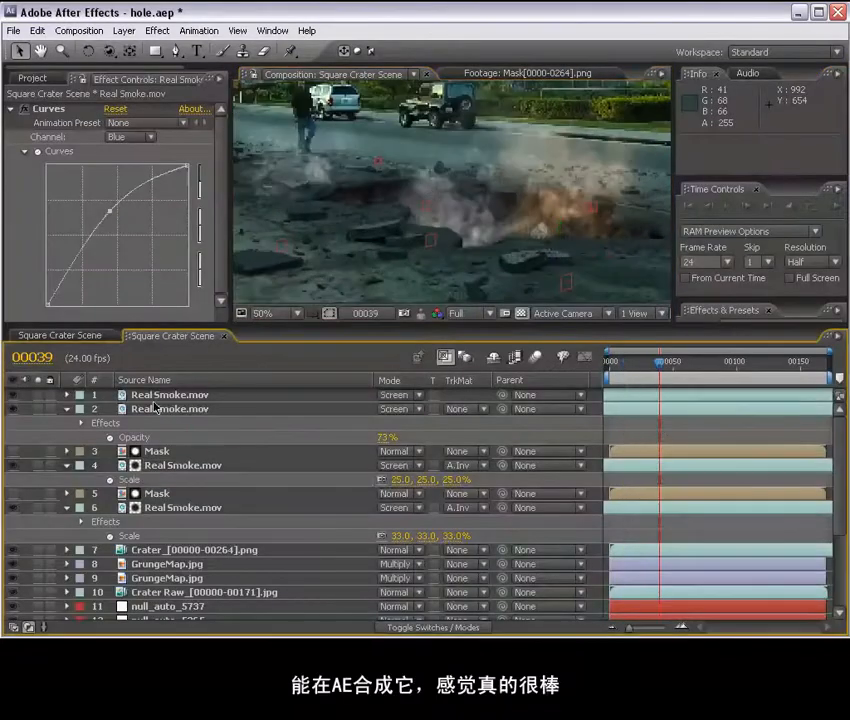
key(ctrl+a)
click(67, 409)
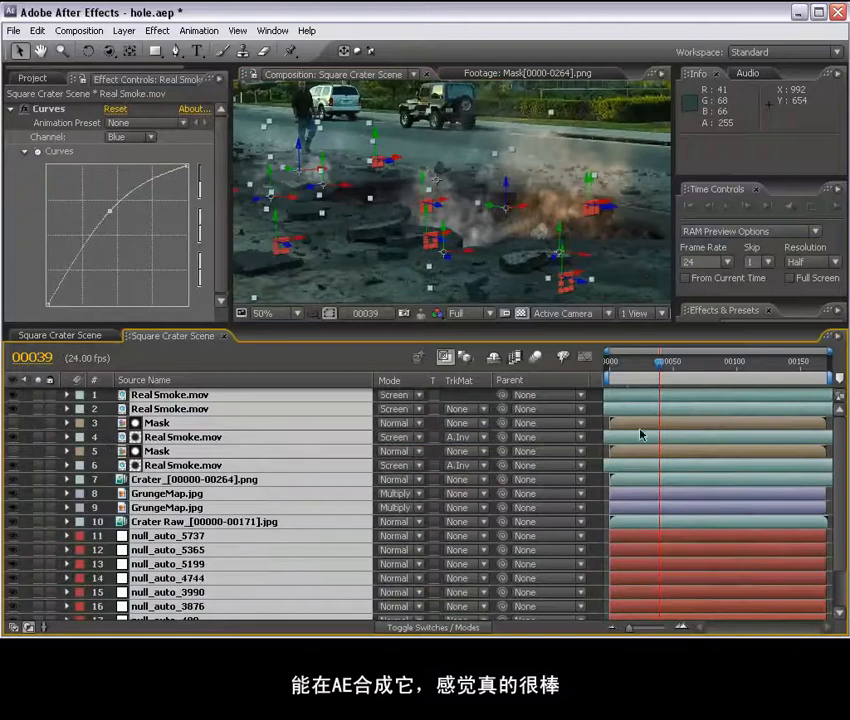
click(218, 397)
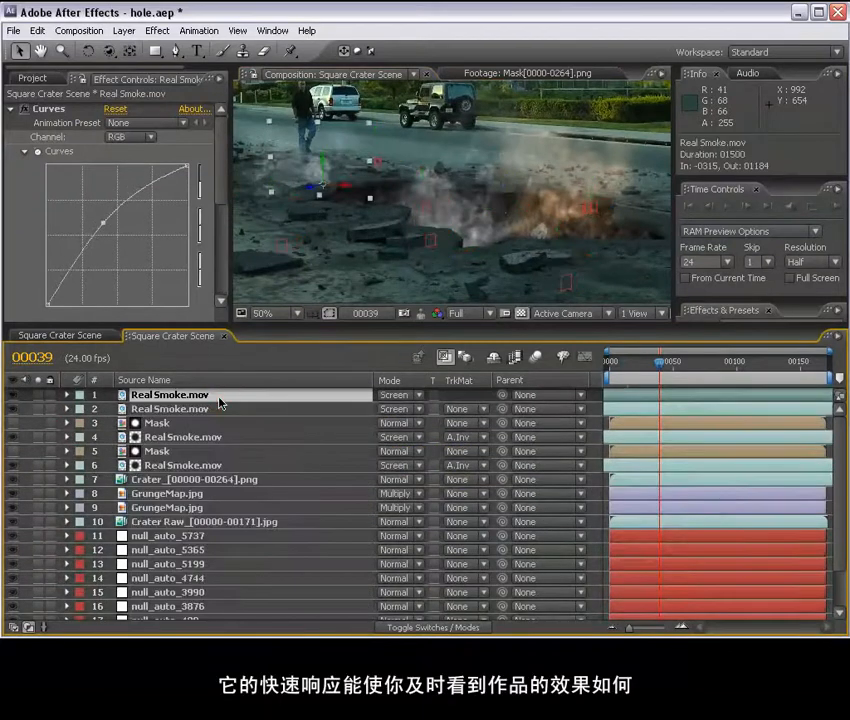
click(30, 80)
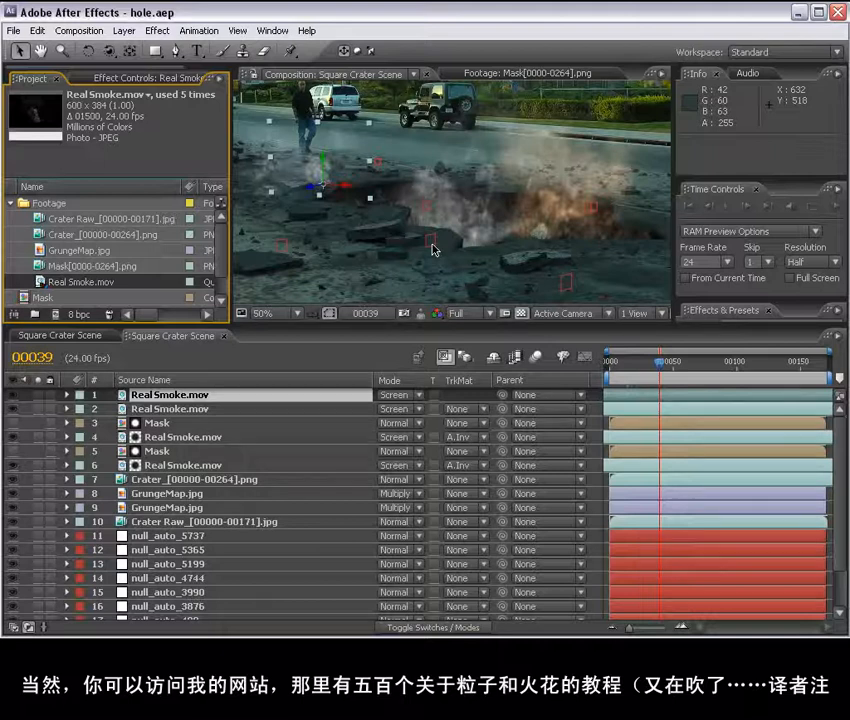
scroll(433, 227, down, 1)
click(637, 165)
scroll(512, 215, up, 1)
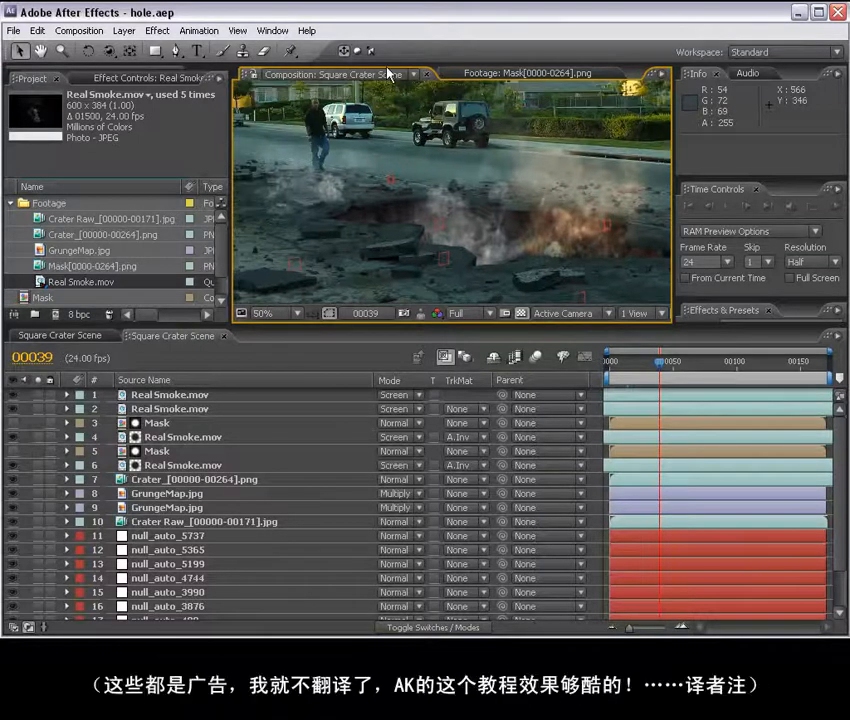
Switch to Firefox and browse the product listings on the Video Copilot products page
key(alt+Tab)
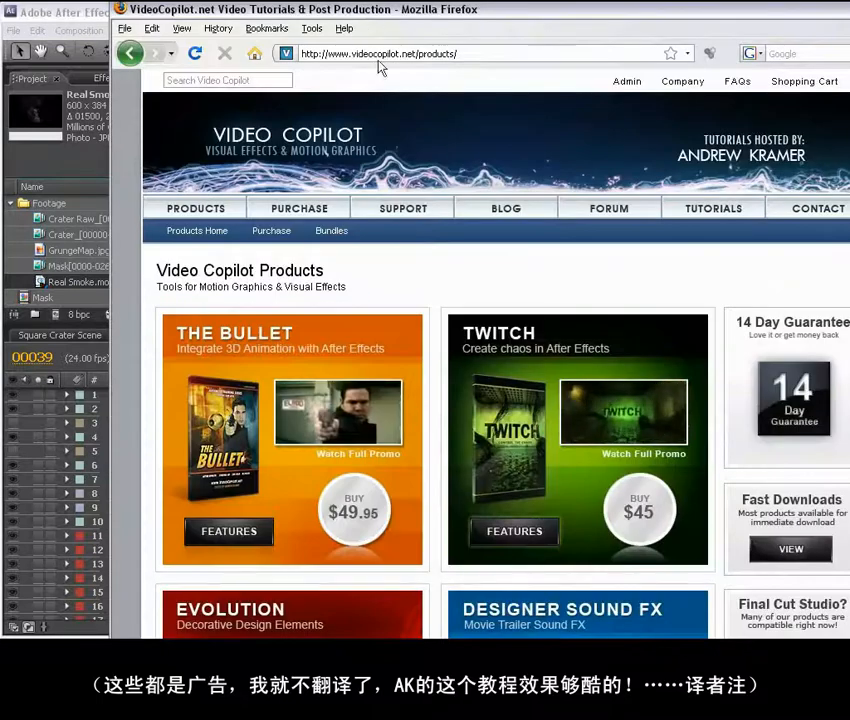
scroll(743, 293, down, 3)
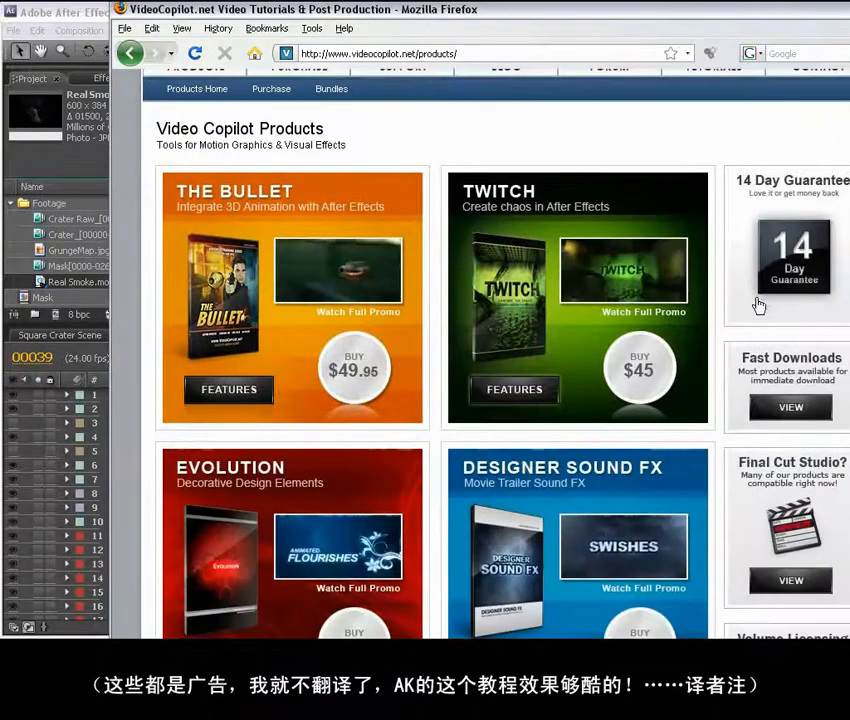
scroll(429, 410, down, 5)
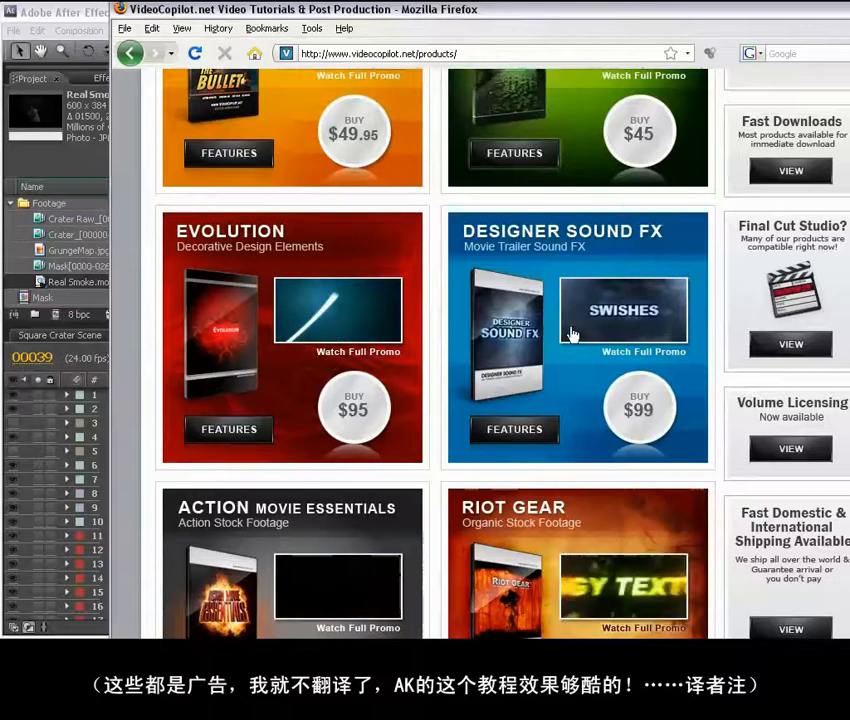
scroll(560, 342, down, 2)
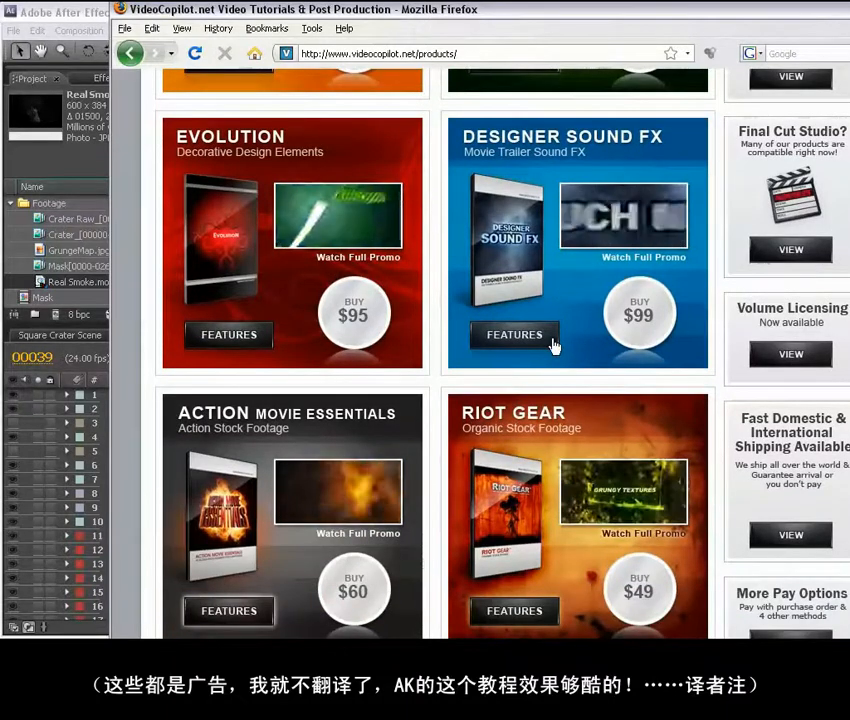
Shift the Firefox window aside and open the Tutorials page of the Video Copilot site
scroll(545, 343, up, 5)
scroll(539, 341, up, 4)
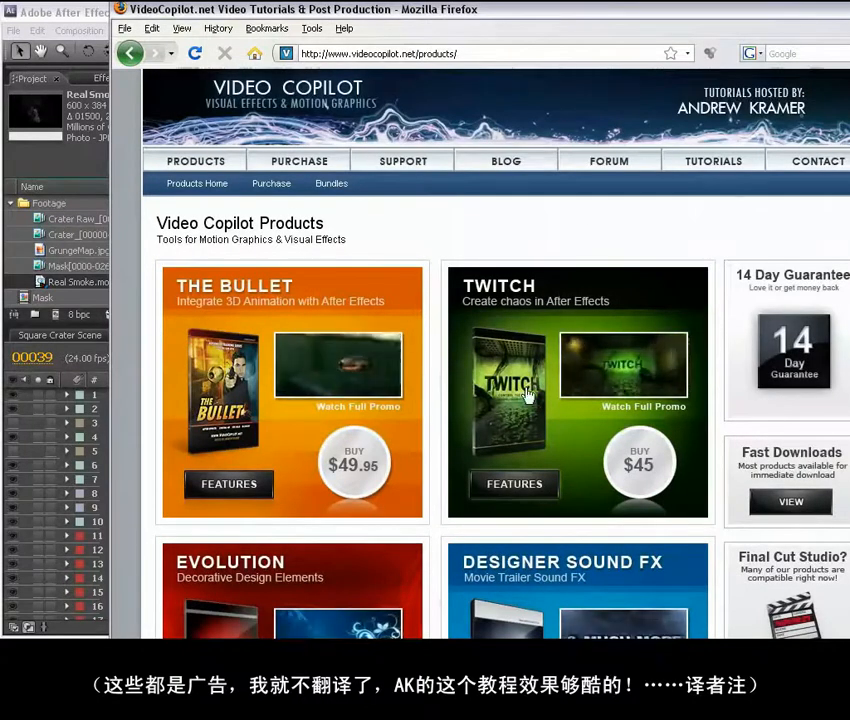
drag(534, 9, 492, 9)
click(655, 163)
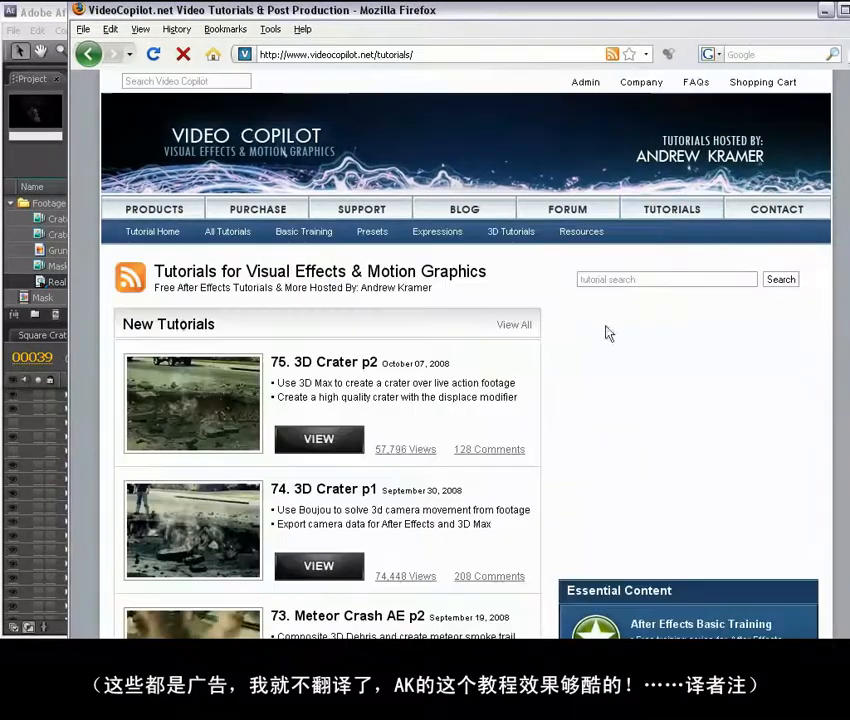
Look over the new tutorials, popular tutorials and Essential Content on the tutorials page, and switch back to After Effects
scroll(474, 437, down, 5)
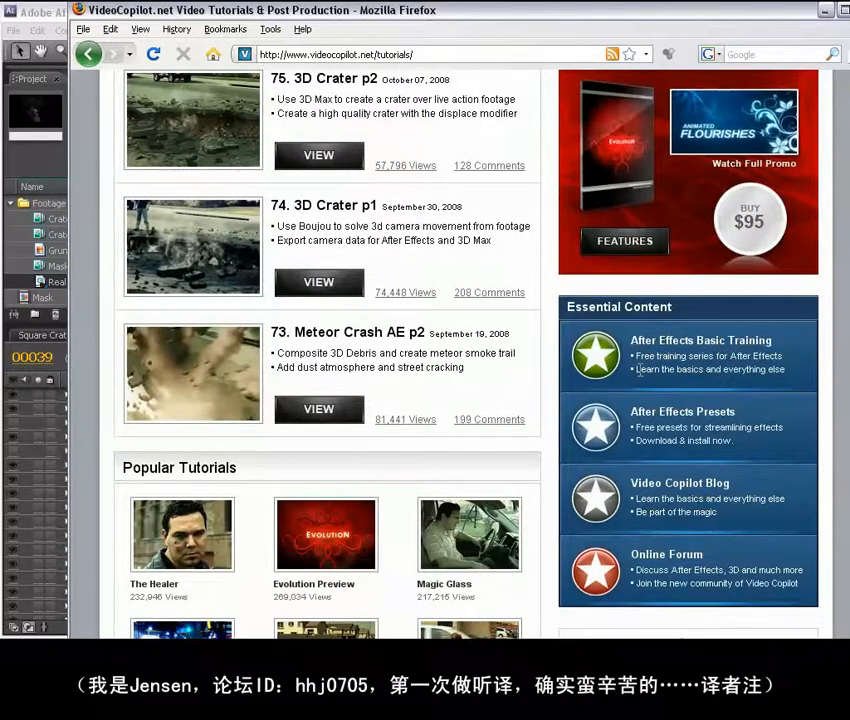
scroll(637, 369, up, 4)
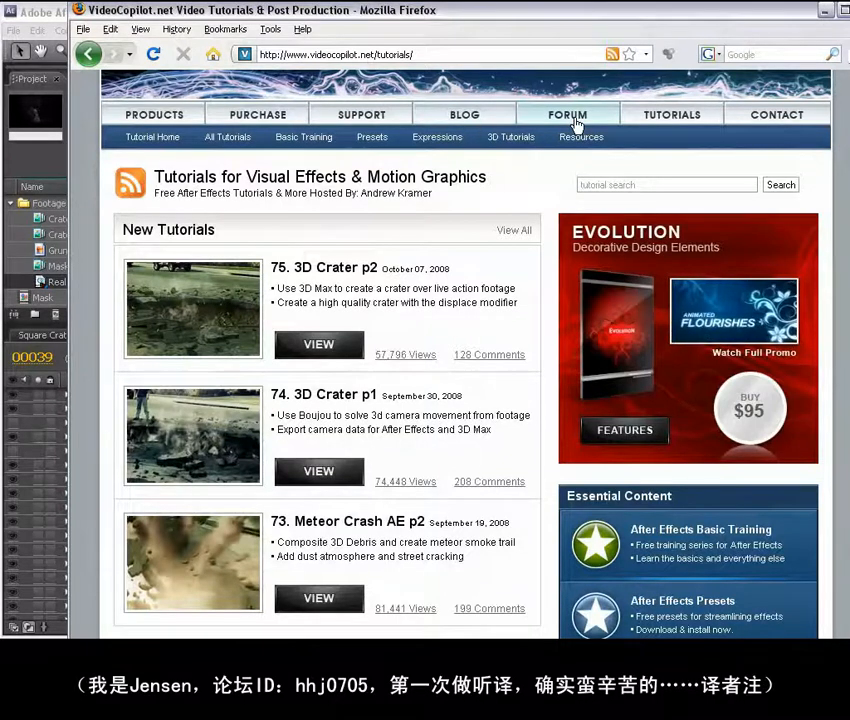
scroll(506, 277, up, 2)
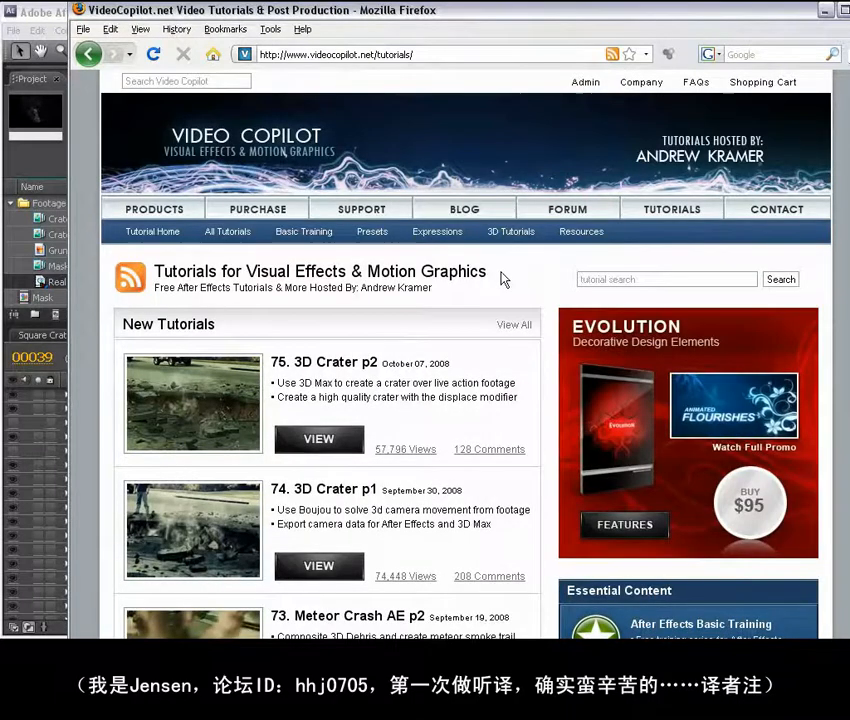
click(22, 27)
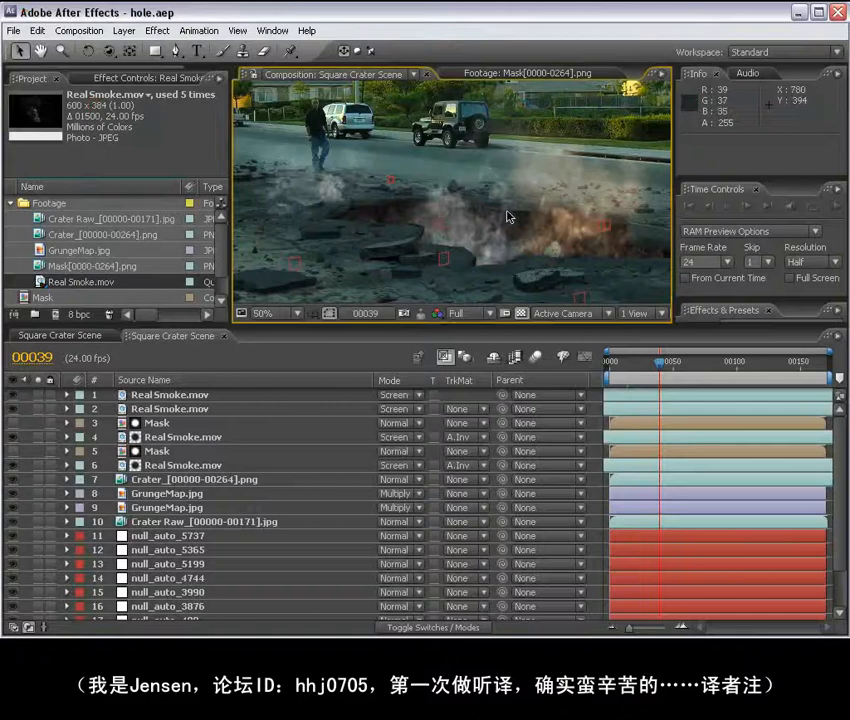